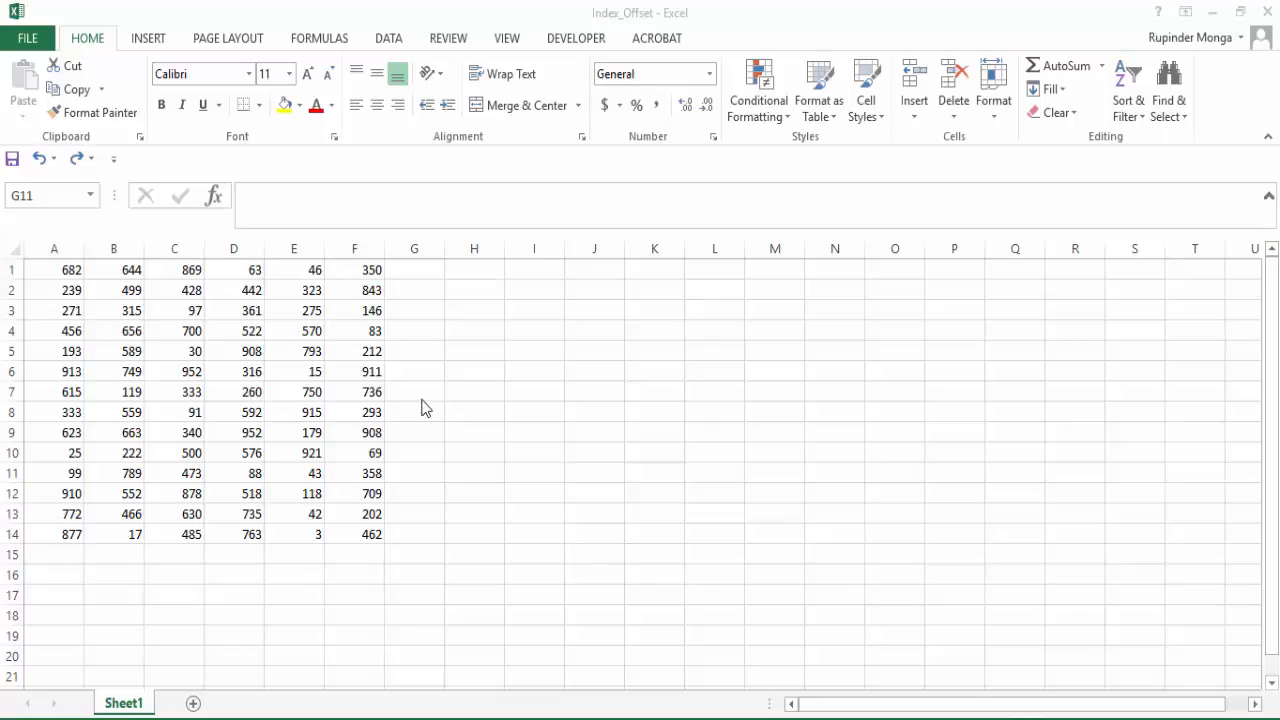
{"action": "left_click", "coordinate": [124, 296]}
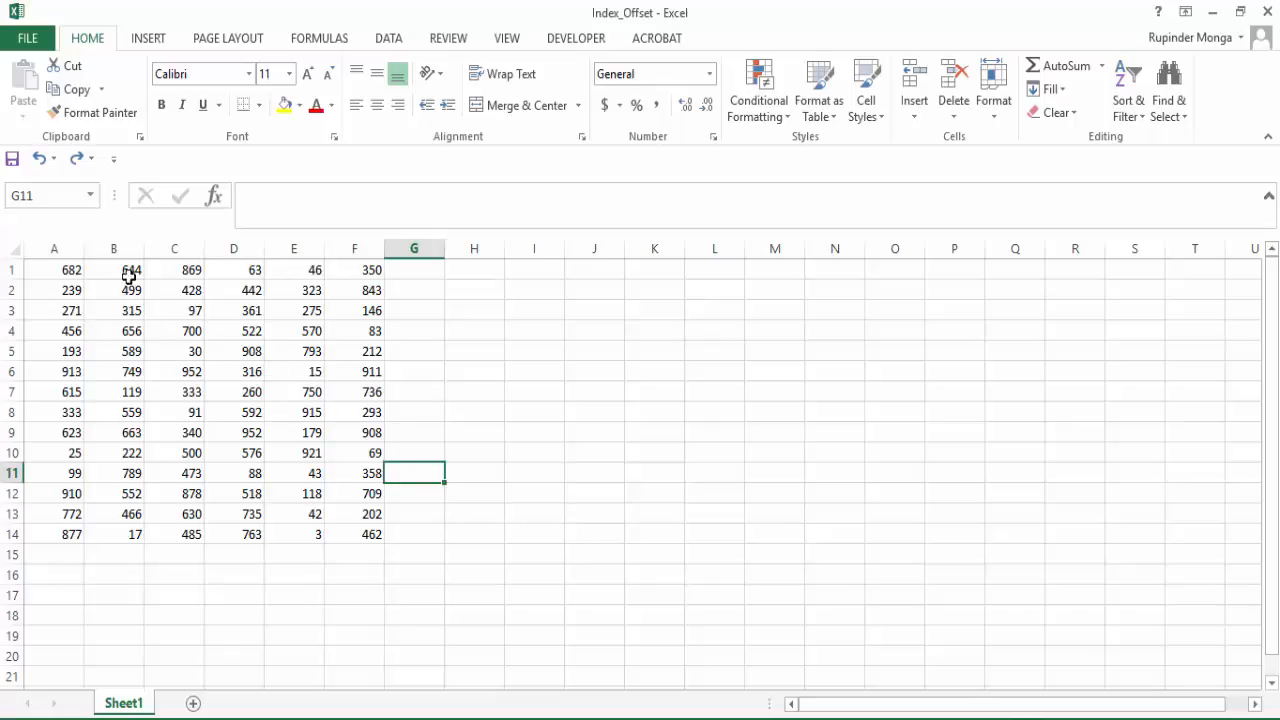
{"action": "left_click", "coordinate": [175, 390]}
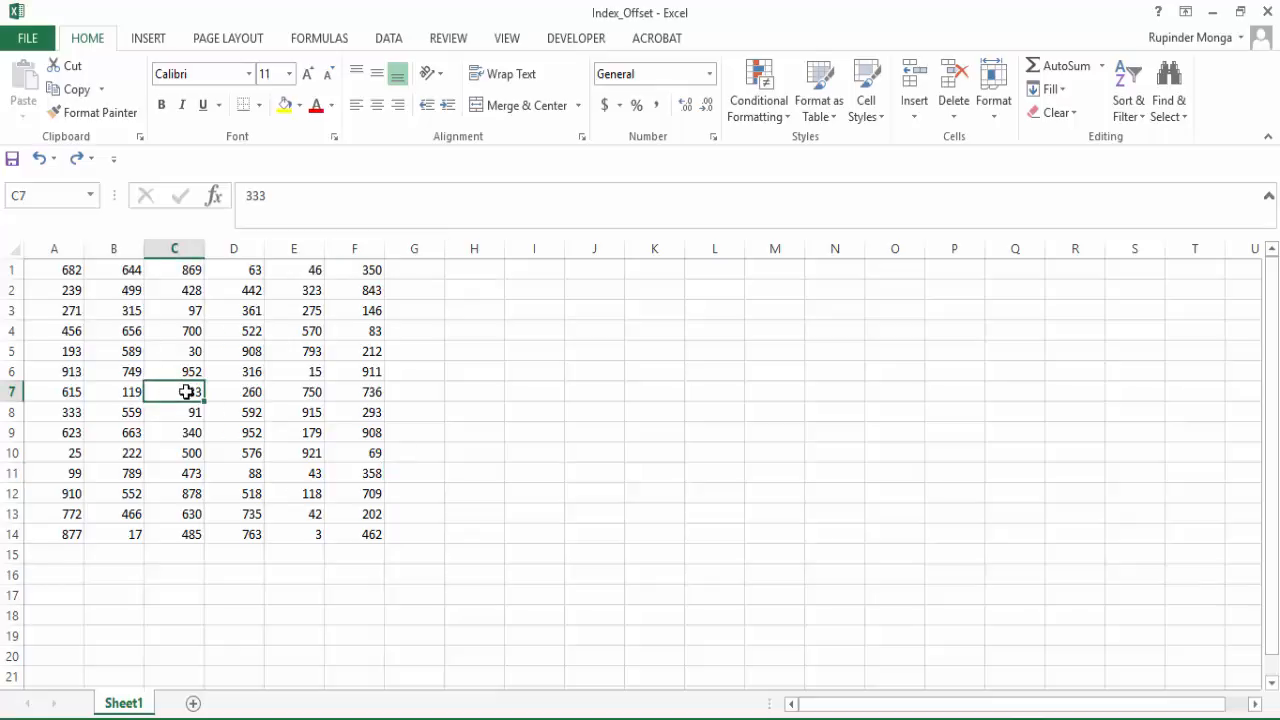
{"action": "left_click_drag", "start_coordinate": [70, 272], "coordinate": [56, 390]}
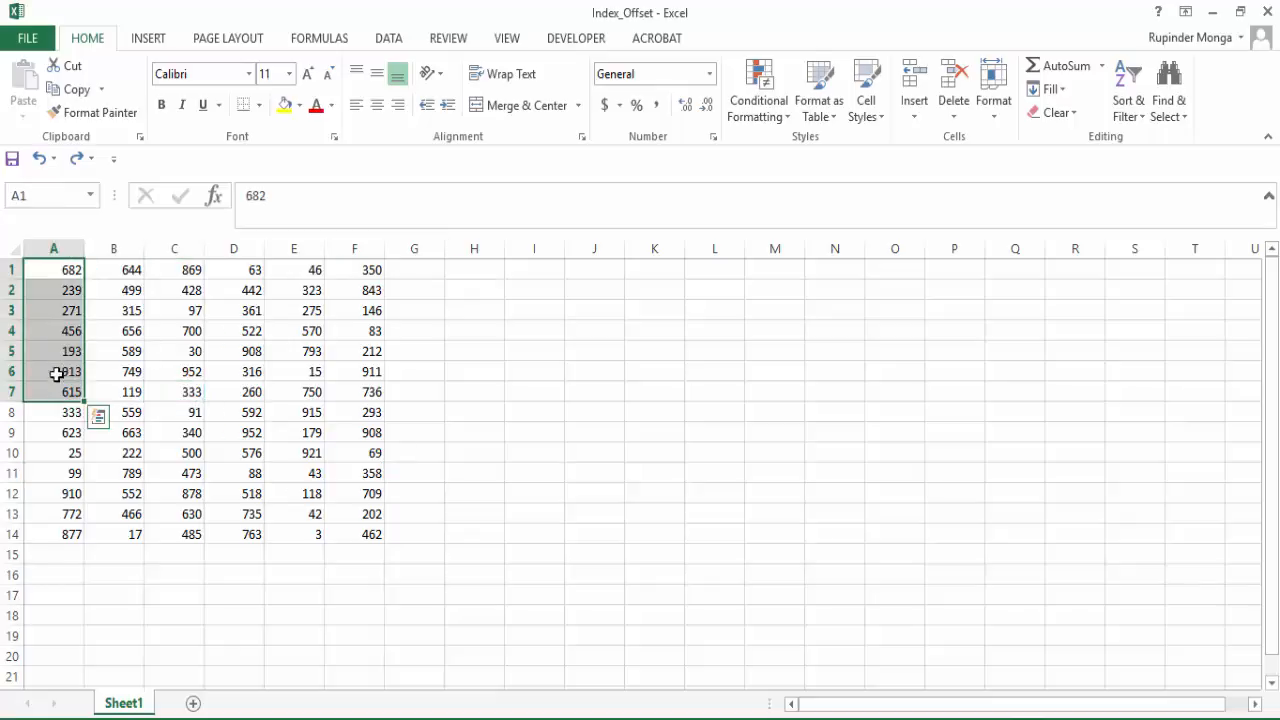
{"action": "left_click", "coordinate": [54, 250]}
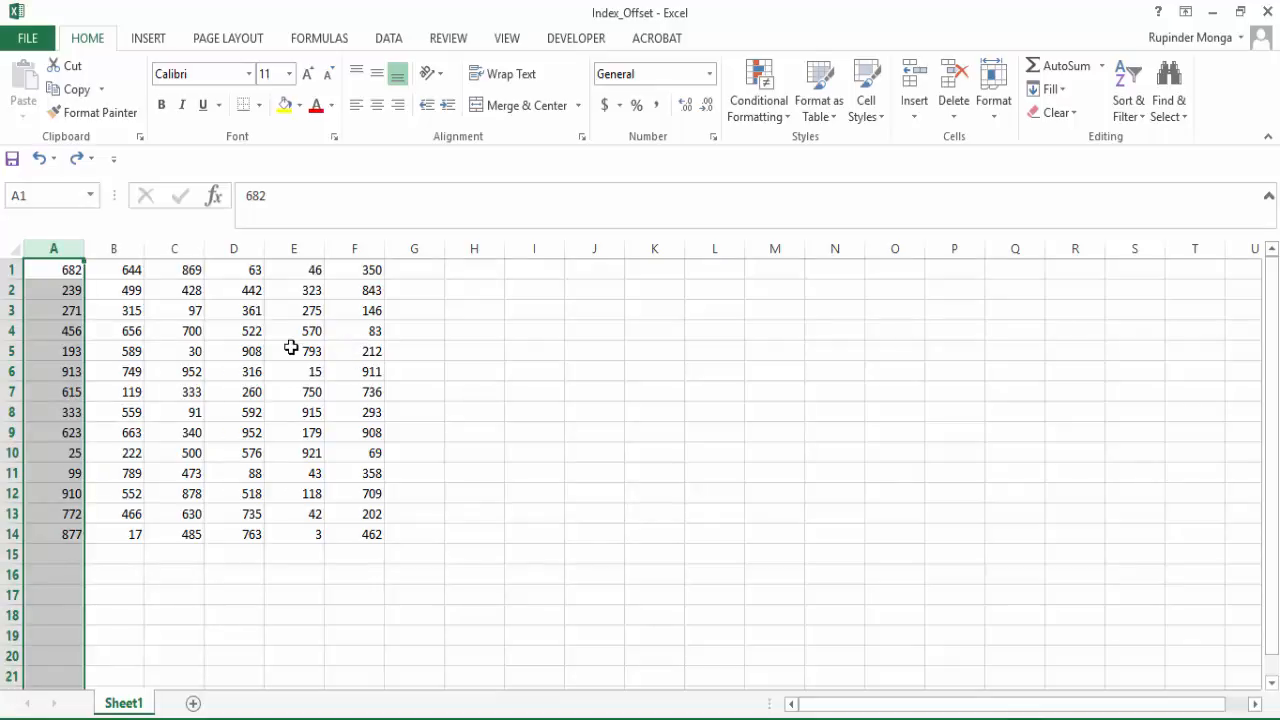
{"action": "left_click_drag", "start_coordinate": [65, 270], "coordinate": [334, 485]}
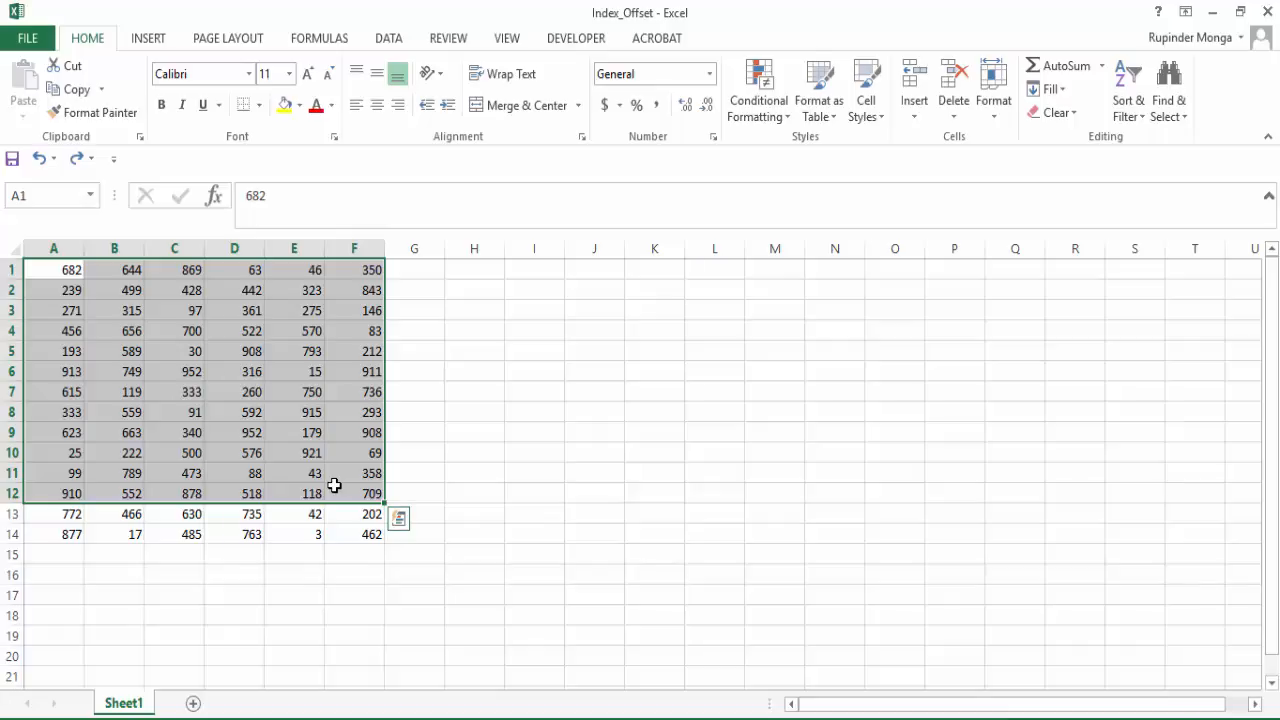
{"action": "left_click", "coordinate": [248, 269]}
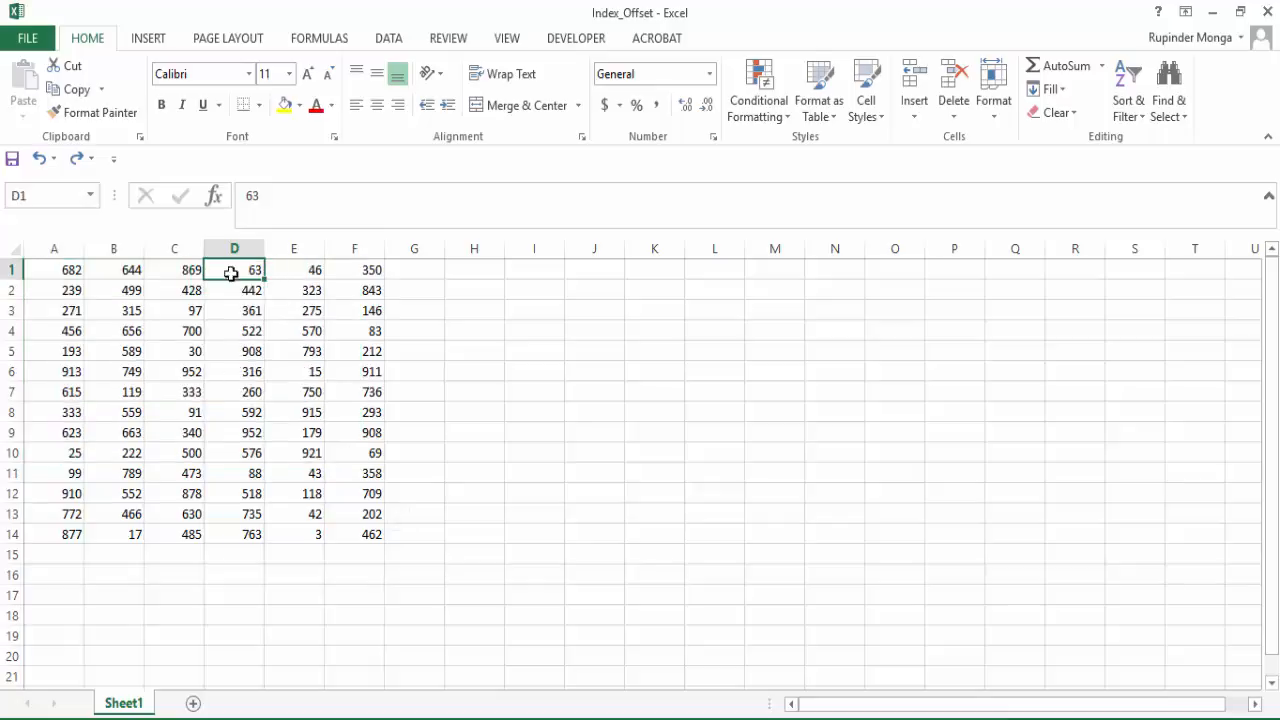
{"action": "left_click", "coordinate": [63, 411]}
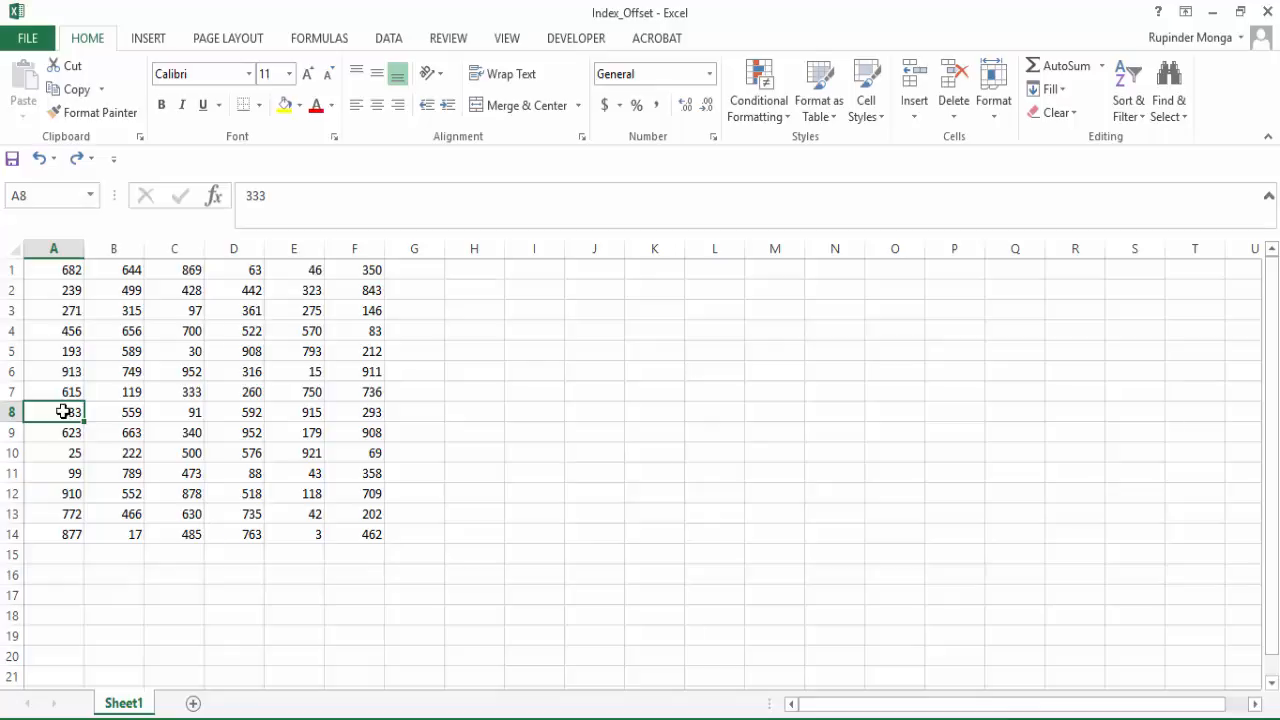
{"action": "left_click", "coordinate": [543, 351]}
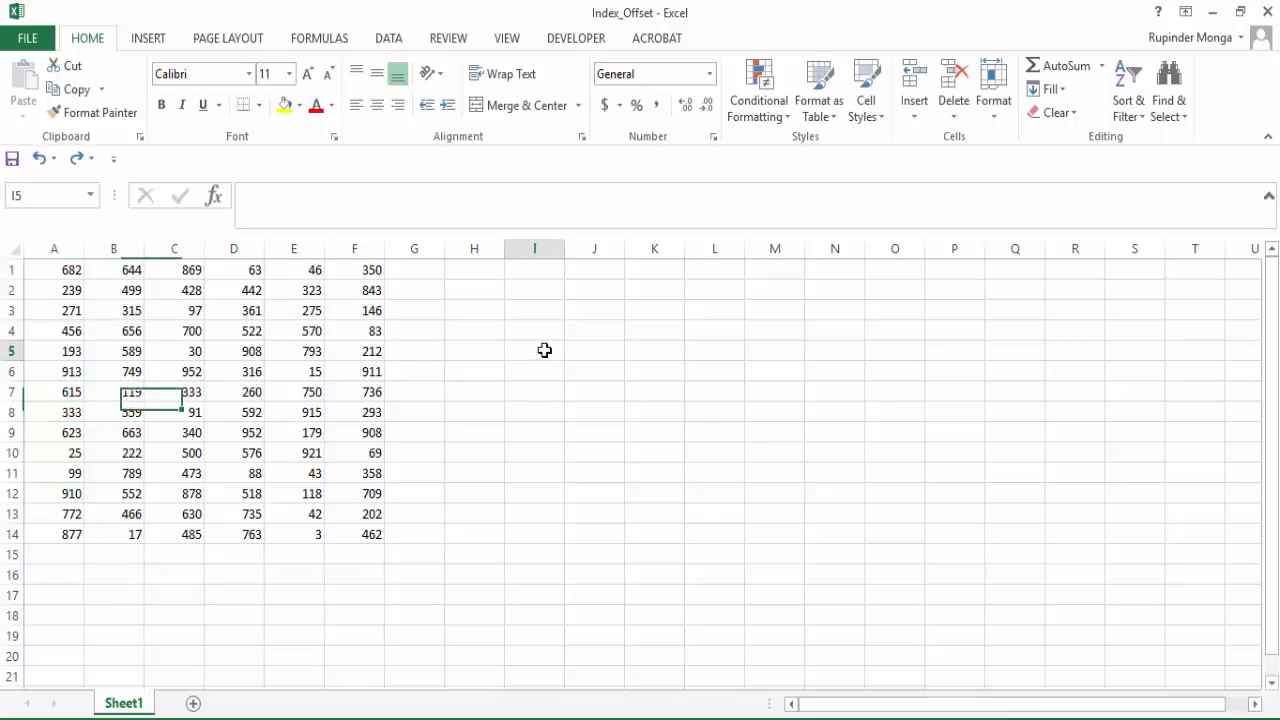
{"action": "type", "text": "=ind"}
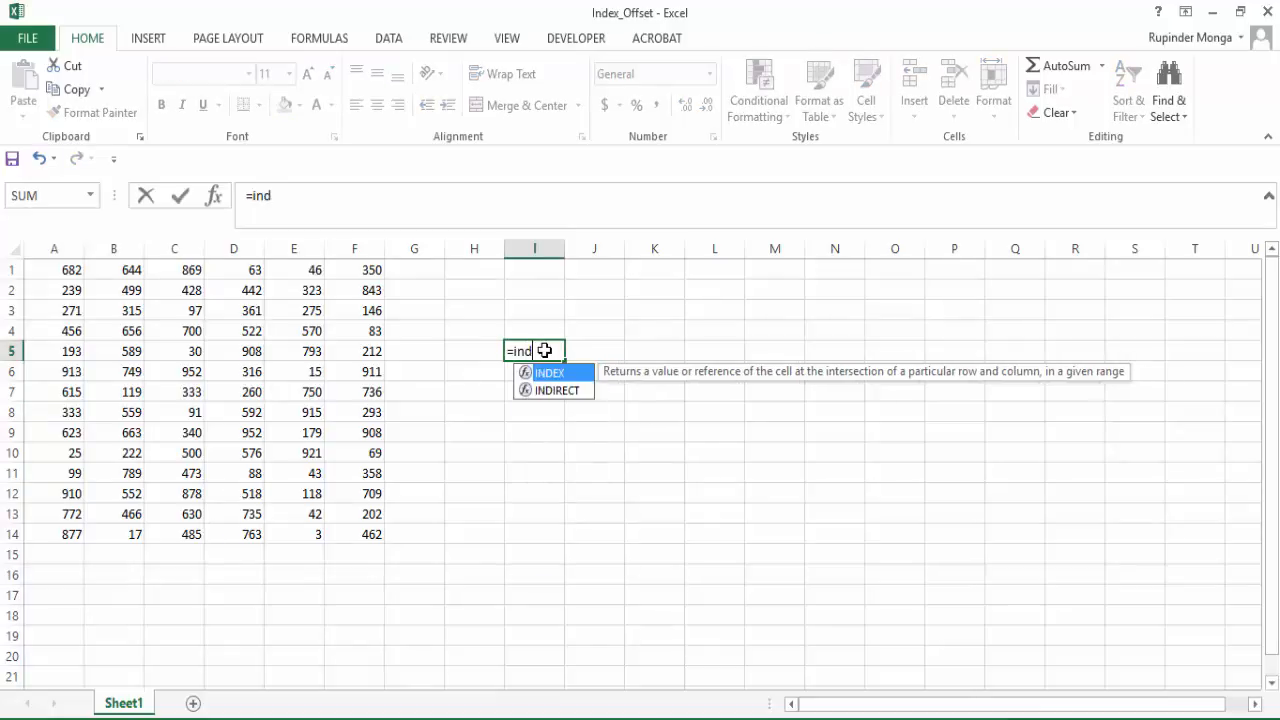
{"action": "key", "text": "Tab"}
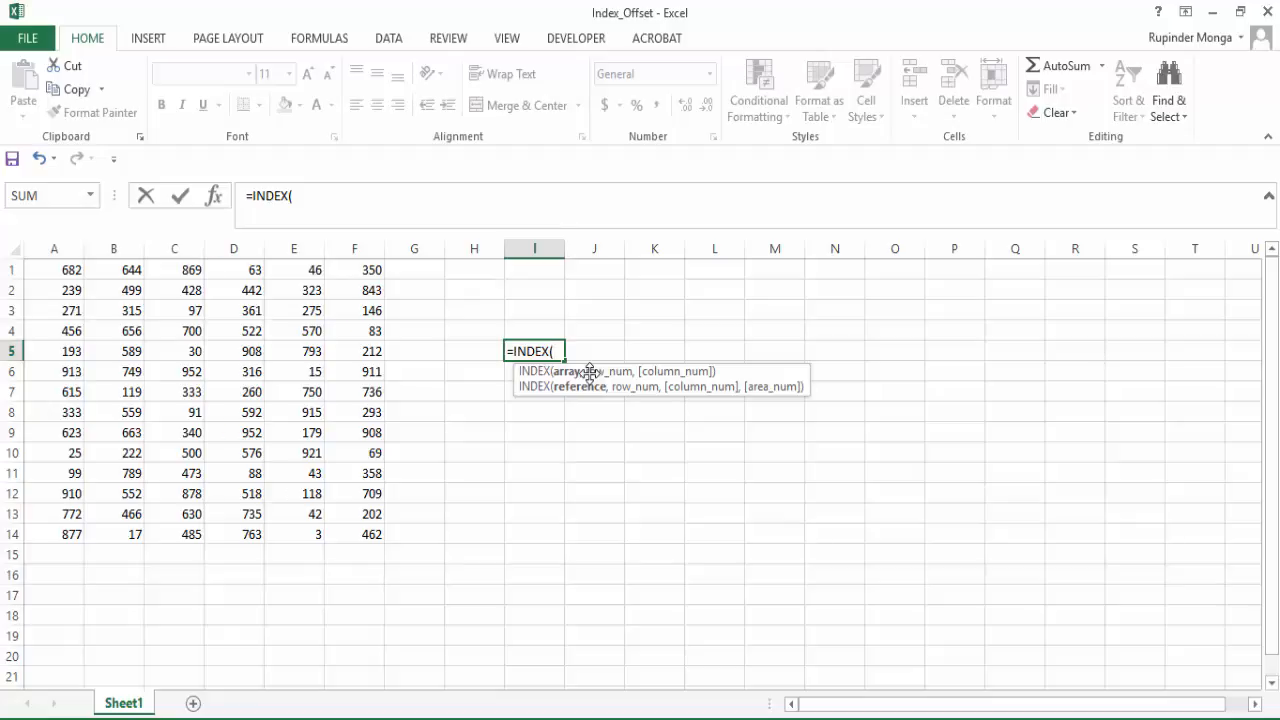
{"action": "key", "text": "Escape"}
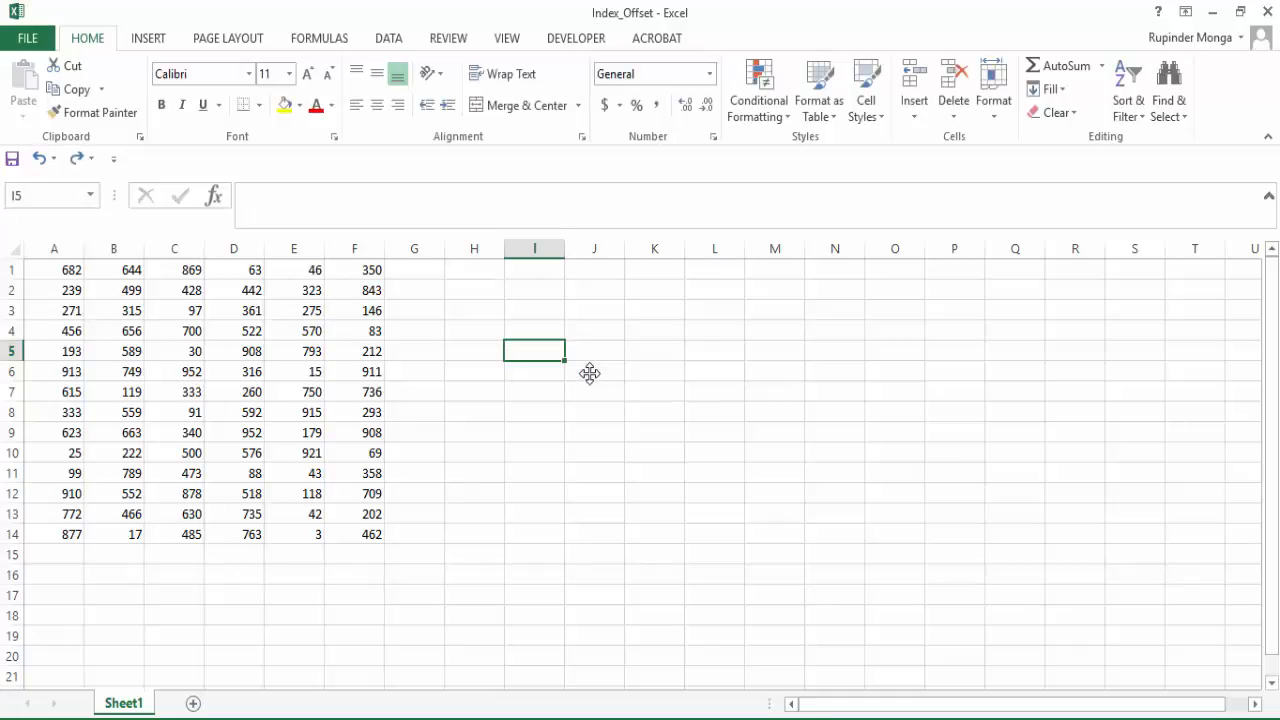
Step: Insert a blank column before the number table and a blank row above it
{"action": "left_click", "coordinate": [75, 325]}
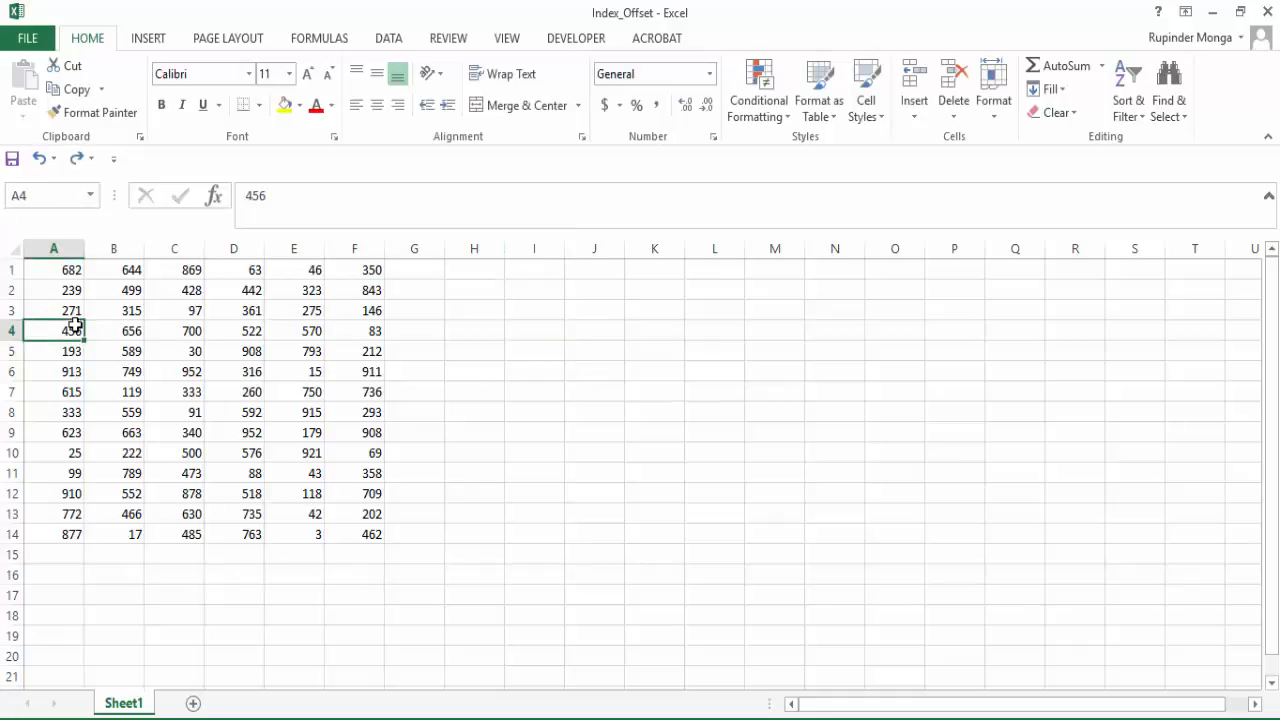
{"action": "key", "text": "ctrl+space"}
{"action": "key", "text": "ctrl+shift+plus"}
{"action": "key", "text": "ctrl+Home"}
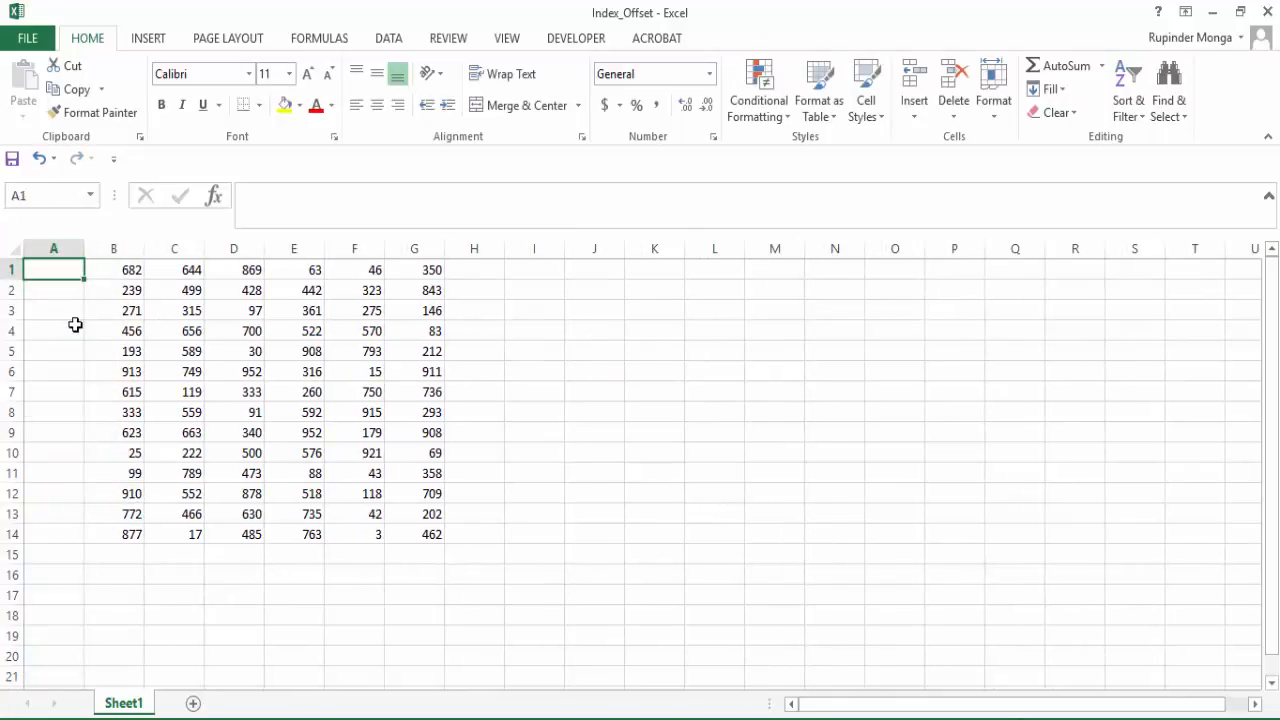
{"action": "key", "text": "shift+space"}
{"action": "key", "text": "ctrl+shift+plus"}
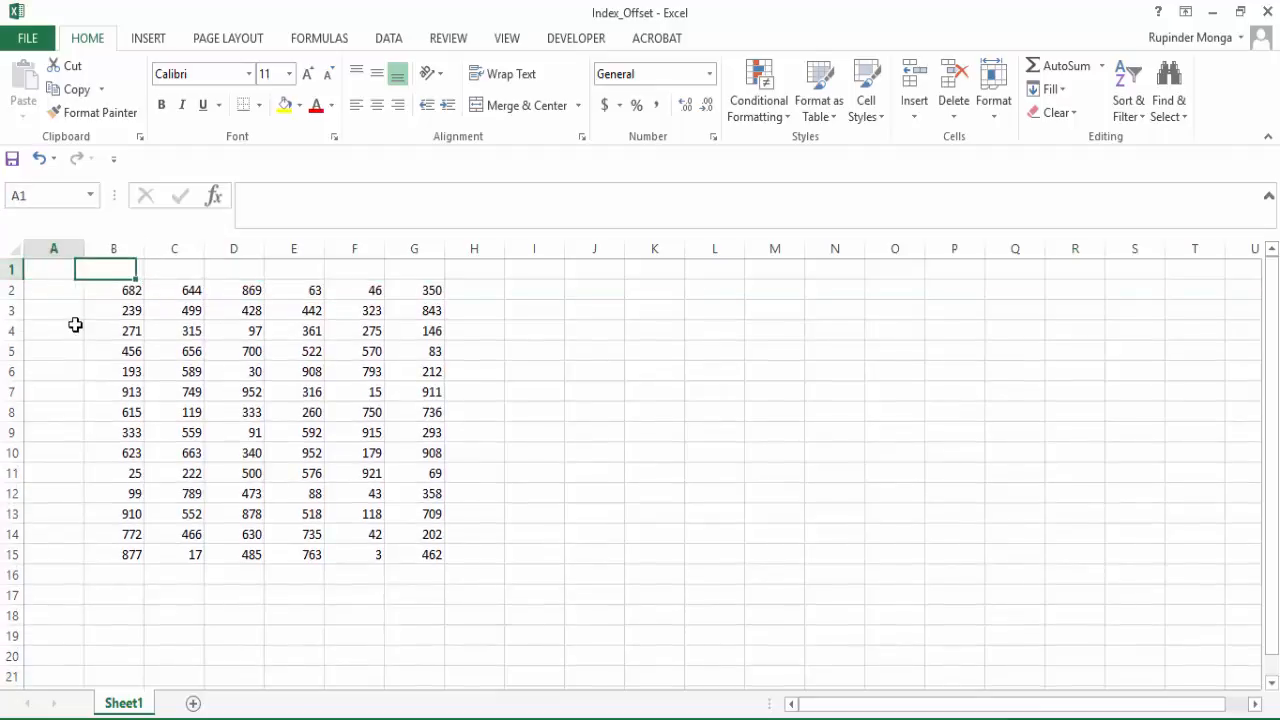
Step: Enter January 2016 as the first month heading in cell B1
{"action": "key", "text": "Down"}
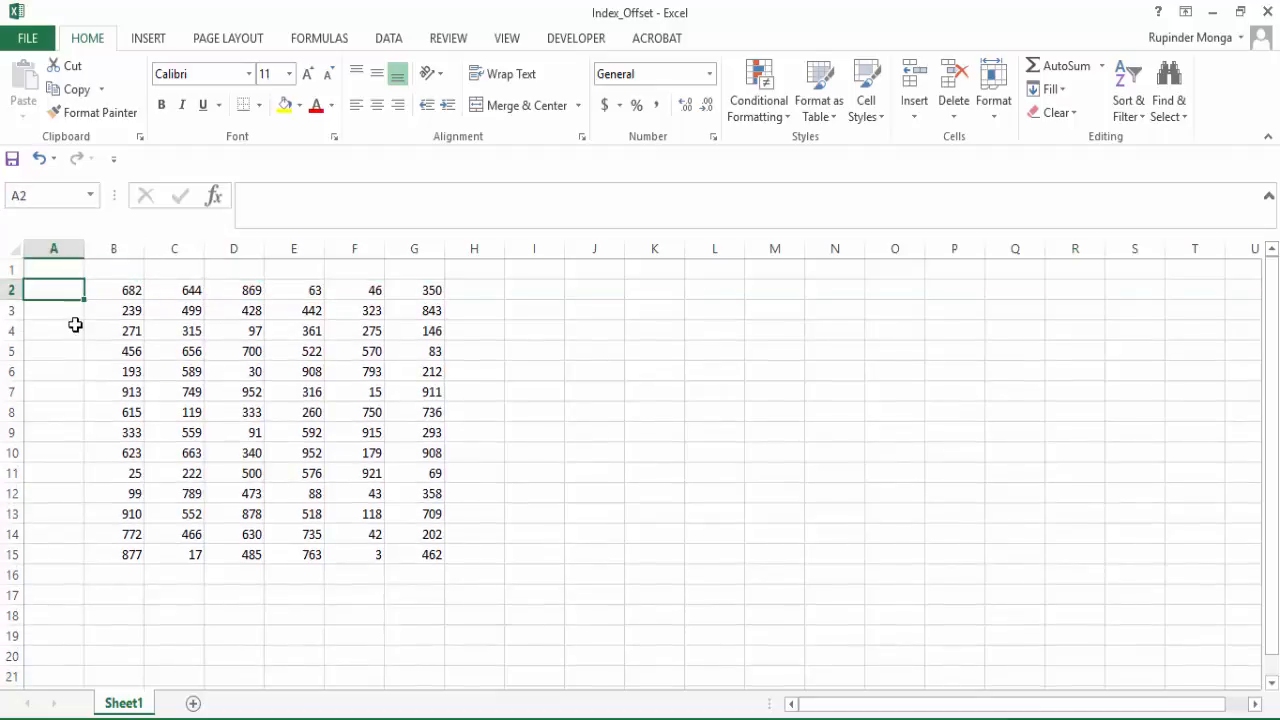
{"action": "key", "text": "Up"}
{"action": "key", "text": "Right"}
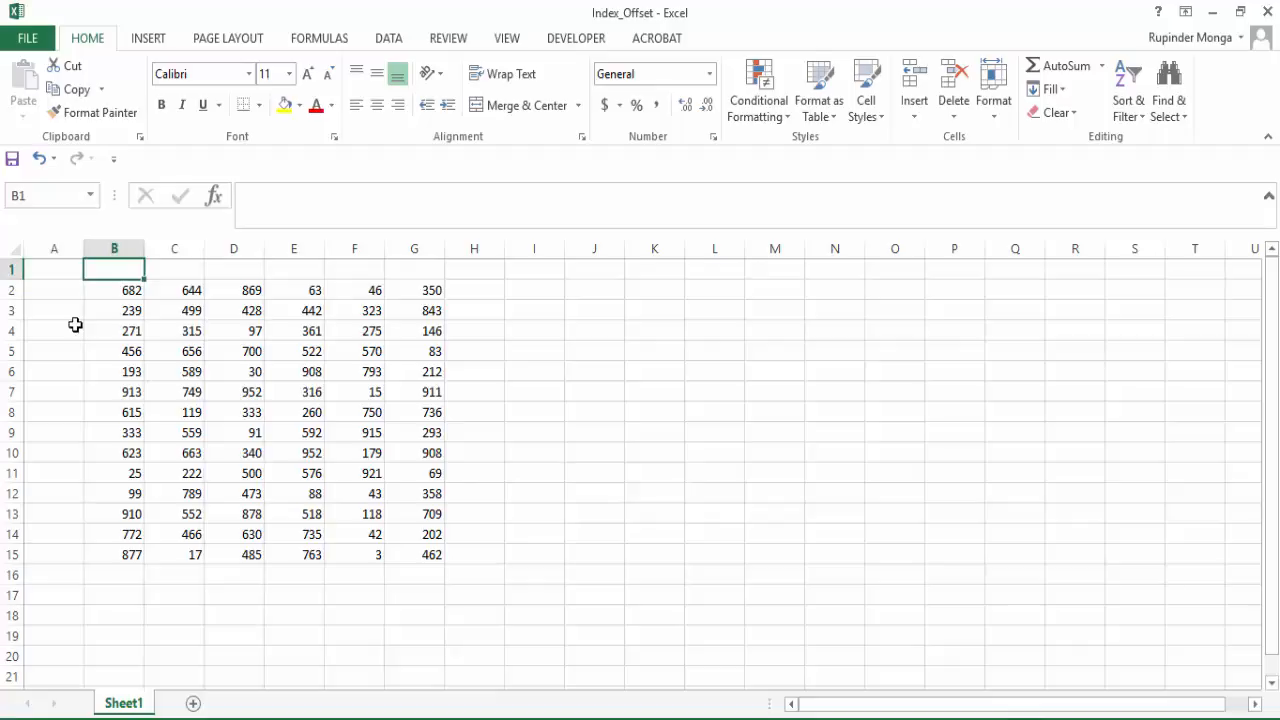
{"action": "type", "text": "Jan"}
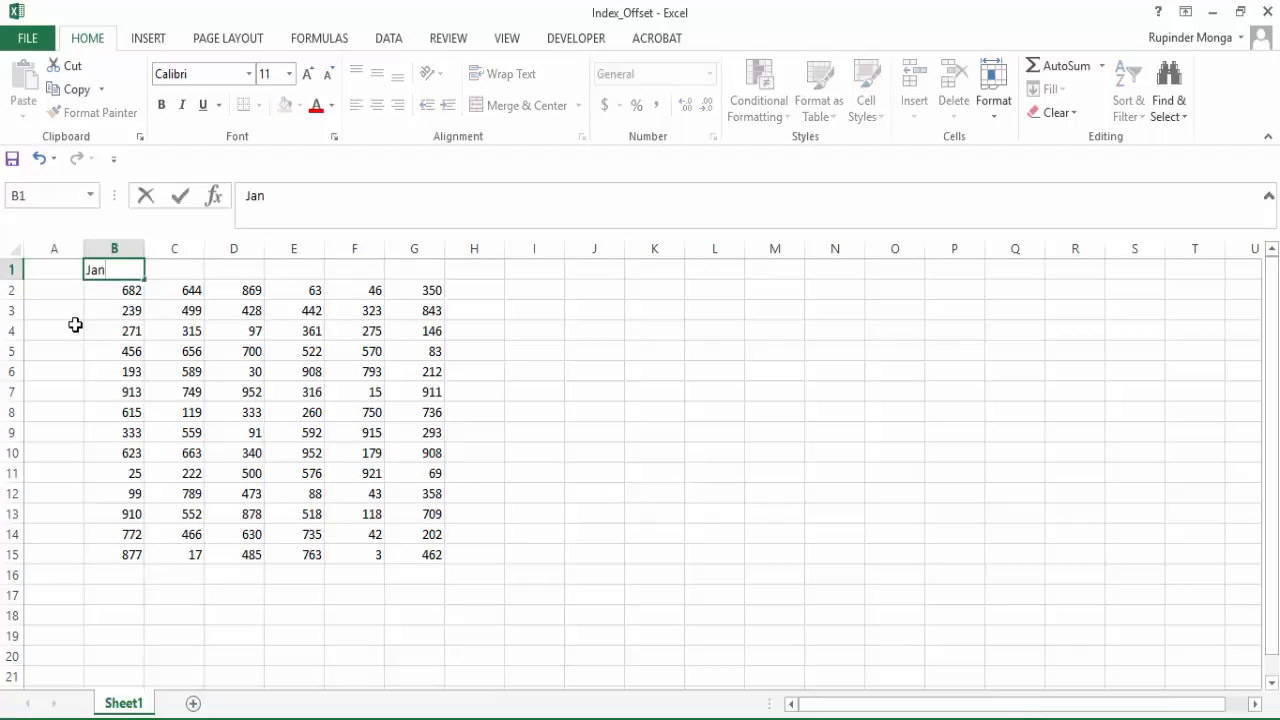
{"action": "type", "text": "2016"}
{"action": "key", "text": "ctrl+Return"}
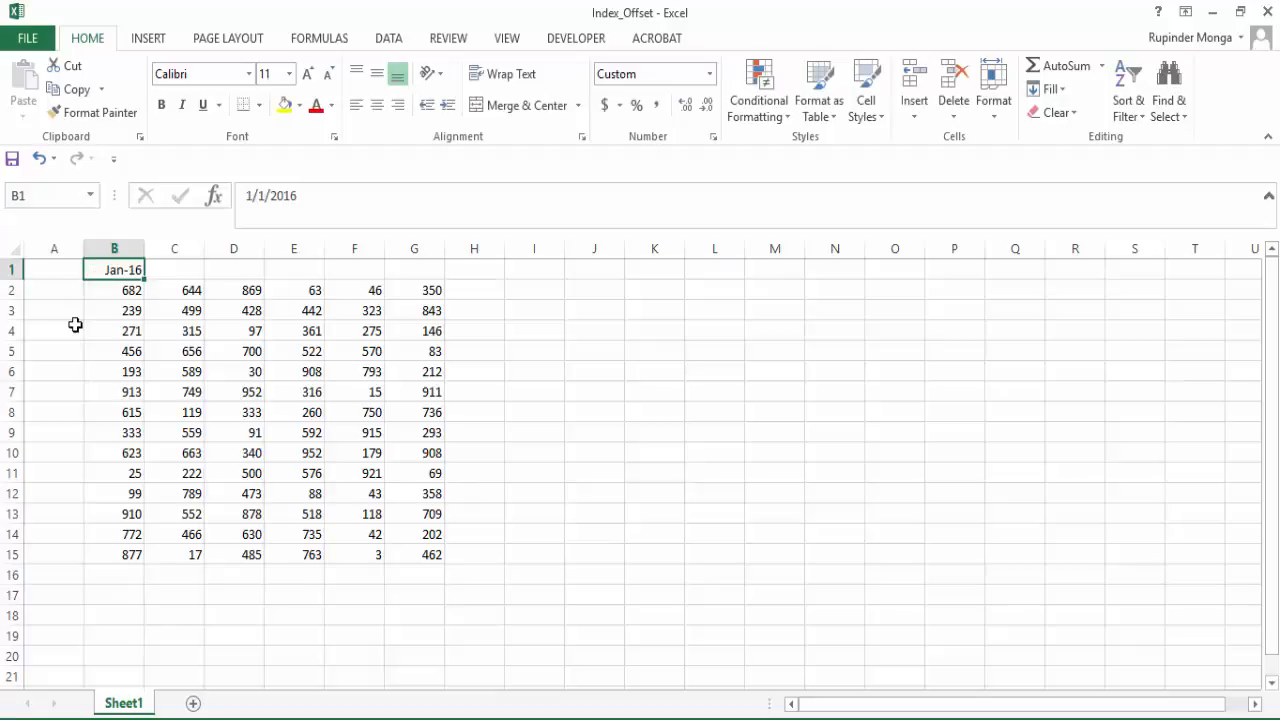
Step: Begin a formula in cell C1, beside the January heading
{"action": "key", "text": "Right"}
{"action": "type", "text": "="}
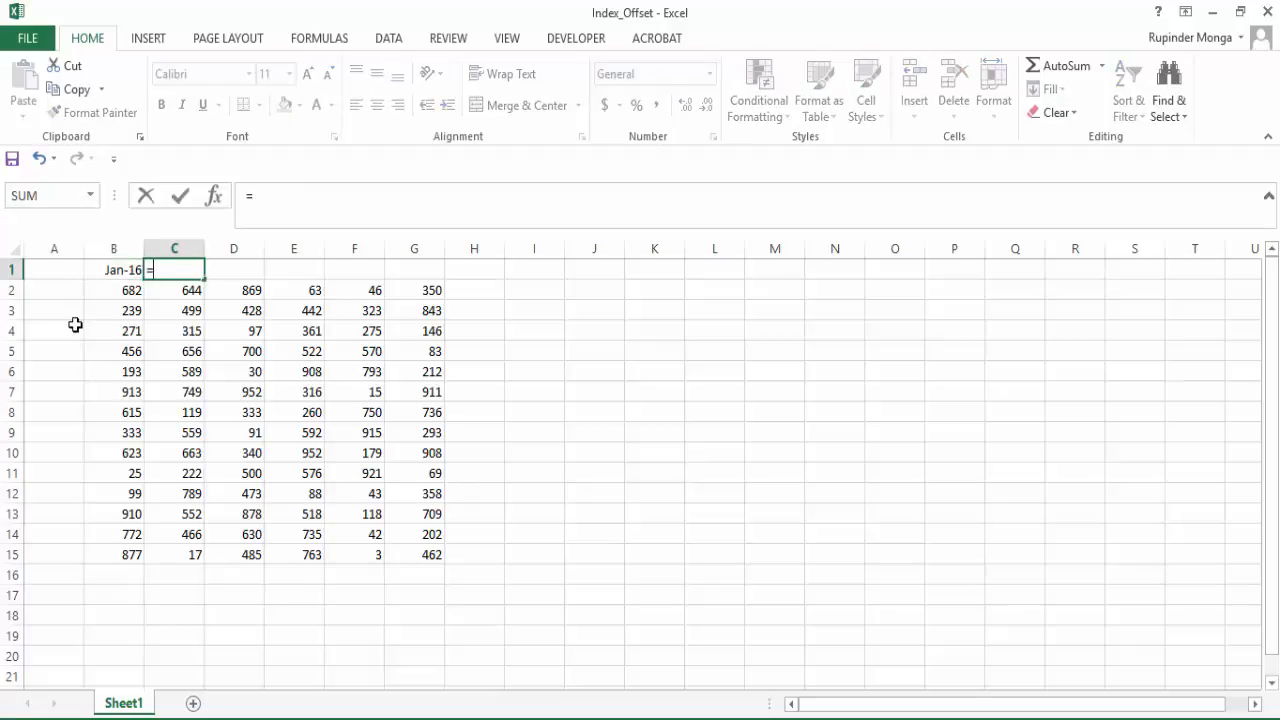
{"action": "type", "text": "ea"}
{"action": "key", "text": "BackSpace"}
{"action": "type", "text": "om"}
{"action": "key", "text": "Tab"}
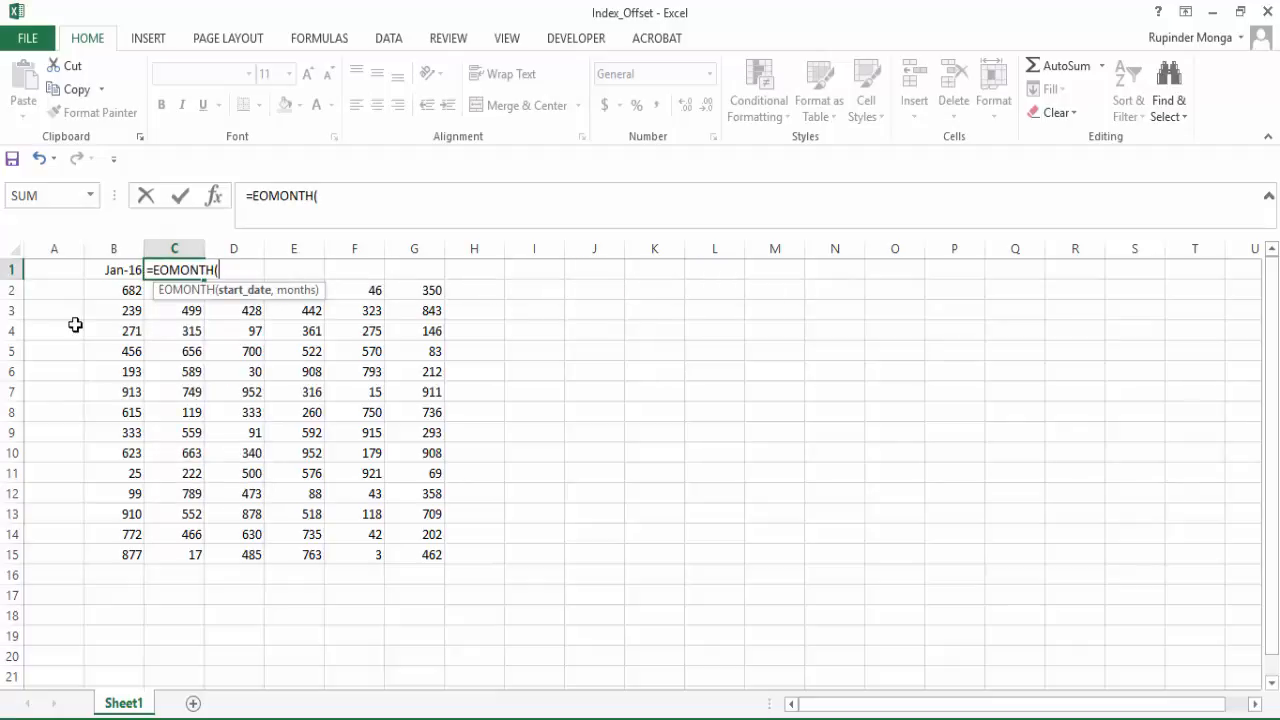
{"action": "key", "text": "BackSpace"}
{"action": "key", "text": "BackSpace"}
{"action": "key", "text": "BackSpace"}
{"action": "key", "text": "BackSpace"}
{"action": "key", "text": "BackSpace"}
{"action": "key", "text": "BackSpace"}
{"action": "key", "text": "BackSpace"}
{"action": "key", "text": "BackSpace"}
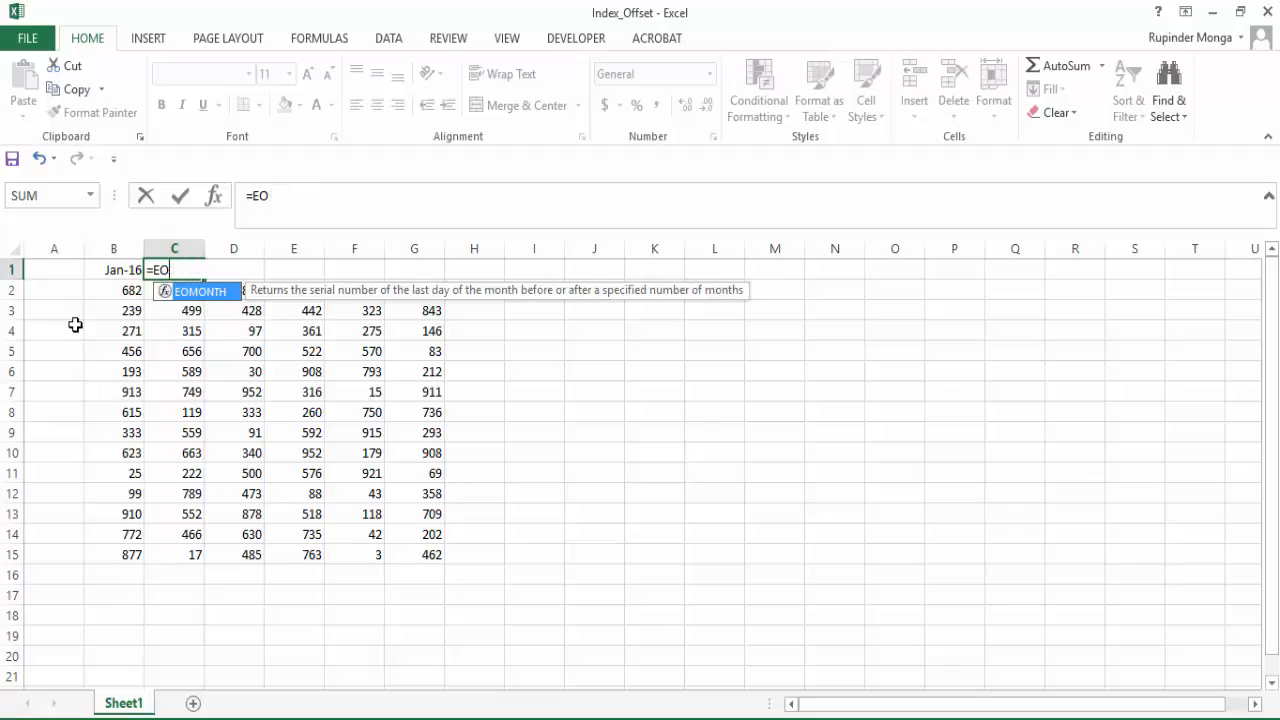
Step: Complete the formula in C1 as =EDATE(B1,1) to give the month following B1
{"action": "type", "text": "da"}
{"action": "key", "text": "Tab"}
{"action": "key", "text": "Left"}
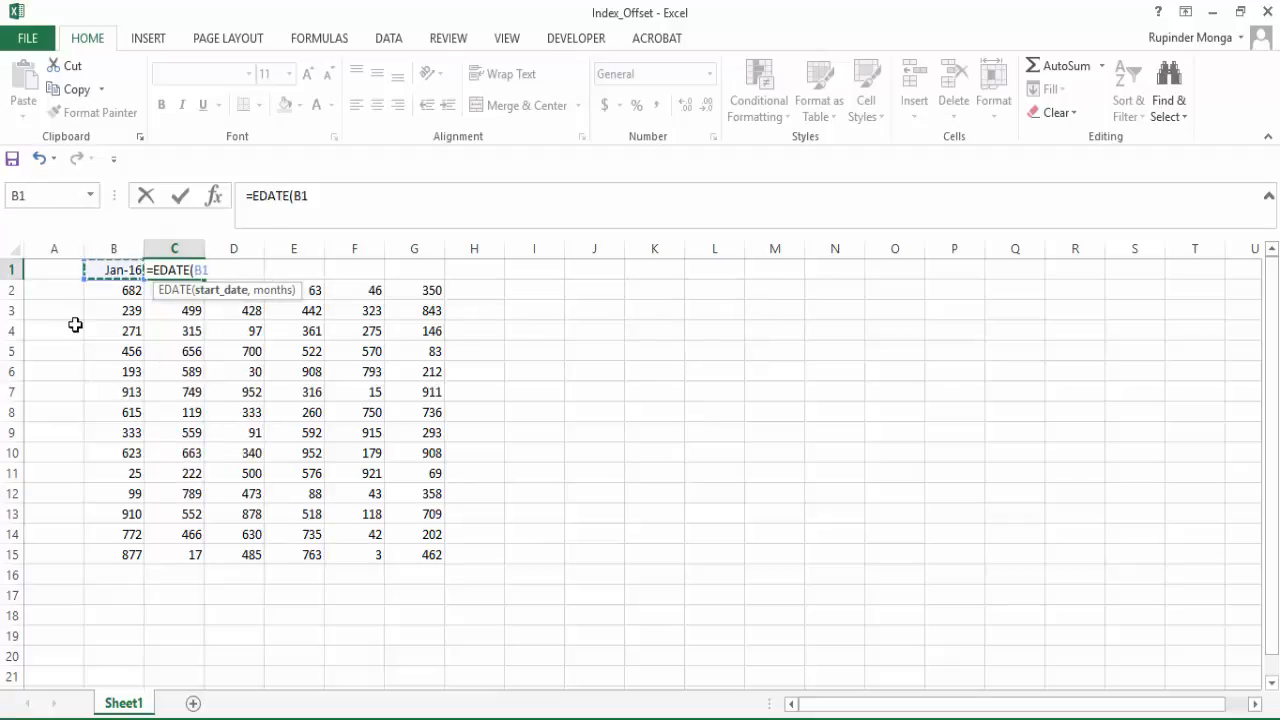
{"action": "type", "text": ",1)"}
{"action": "key", "text": "ctrl+Return"}
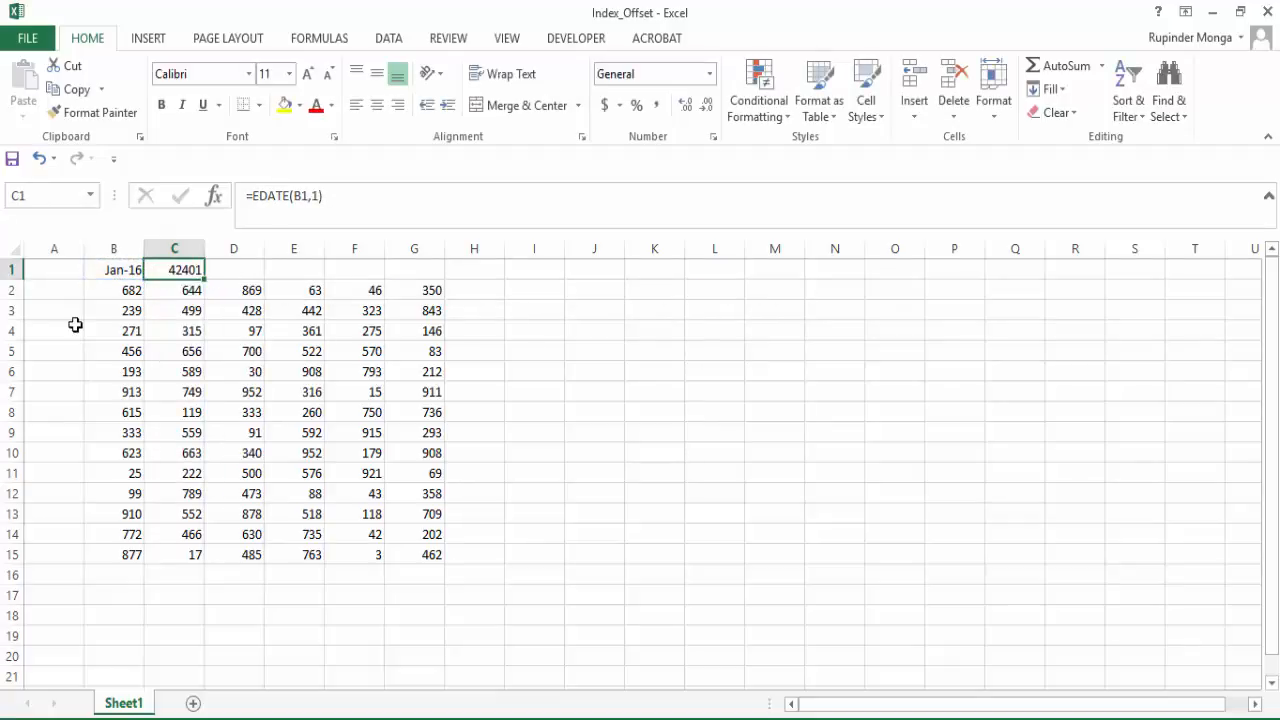
Step: Format C1 as a day-month-year date and fill its formula across to G1
{"action": "key", "text": "ctrl+shift+3"}
{"action": "key", "text": "shift+Right"}
{"action": "key", "text": "shift+Right"}
{"action": "key", "text": "shift+Right"}
{"action": "key", "text": "shift+Right"}
{"action": "key", "text": "ctrl+r"}
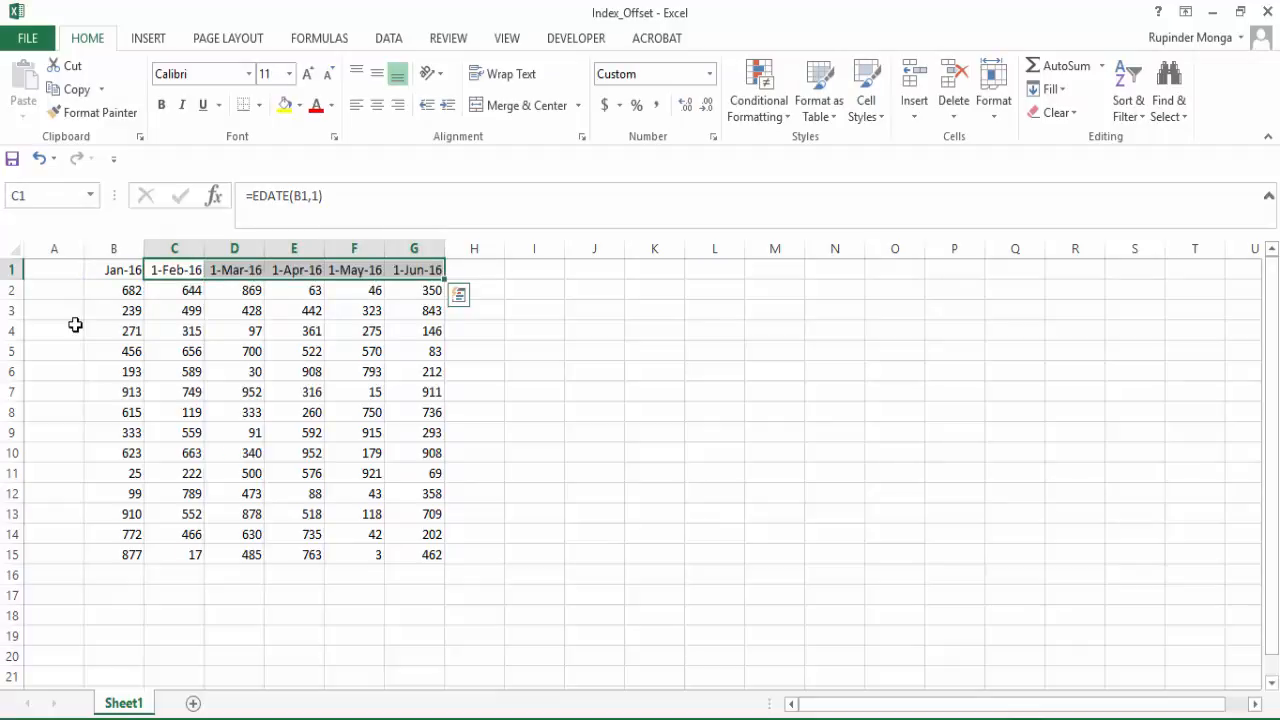
Step: Label the first two data rows in column A: Sales in A2 and Marketing in A3
{"action": "key", "text": "Left"}
{"action": "key", "text": "Left"}
{"action": "key", "text": "Down"}
{"action": "key", "text": "Down"}
{"action": "key", "text": "Down"}
{"action": "key", "text": "Down"}
{"action": "key", "text": "Down"}
{"action": "key", "text": "Down"}
{"action": "key", "text": "Down"}
{"action": "key", "text": "Down"}
{"action": "key", "text": "Down"}
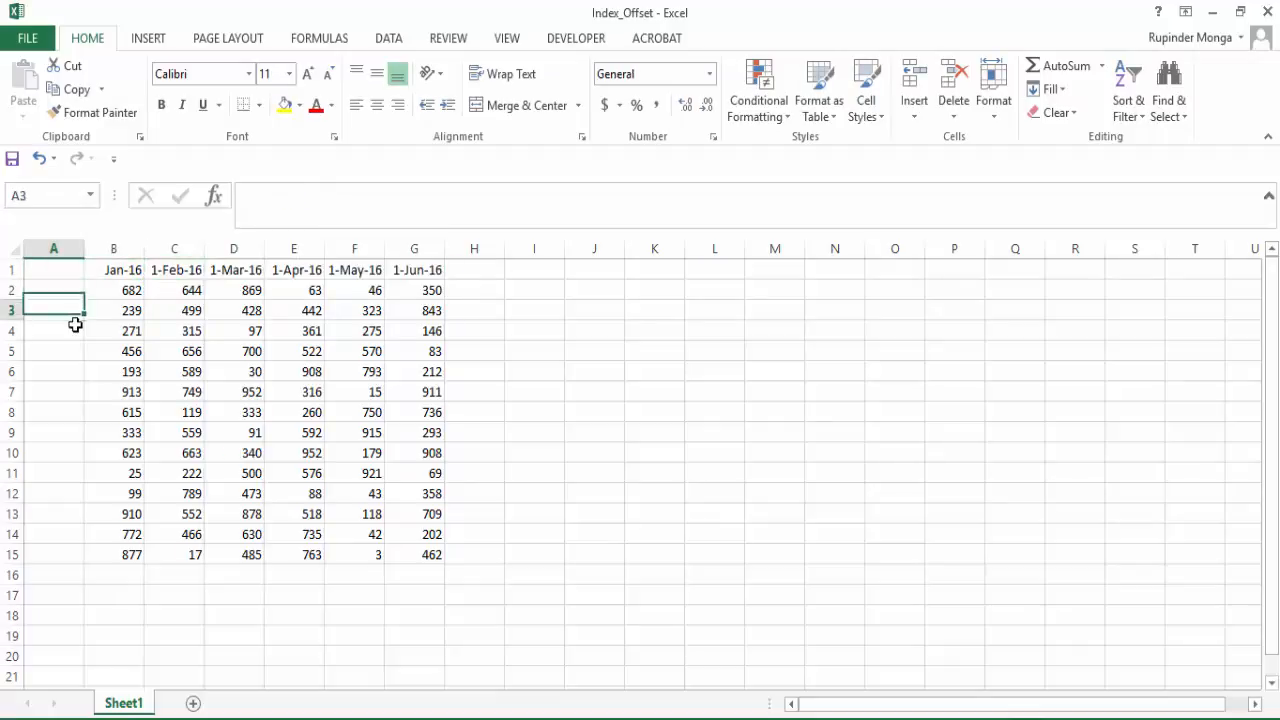
{"action": "key", "text": "Up"}
{"action": "key", "text": "Up"}
{"action": "key", "text": "Up"}
{"action": "key", "text": "Up"}
{"action": "key", "text": "Up"}
{"action": "key", "text": "Up"}
{"action": "key", "text": "Up"}
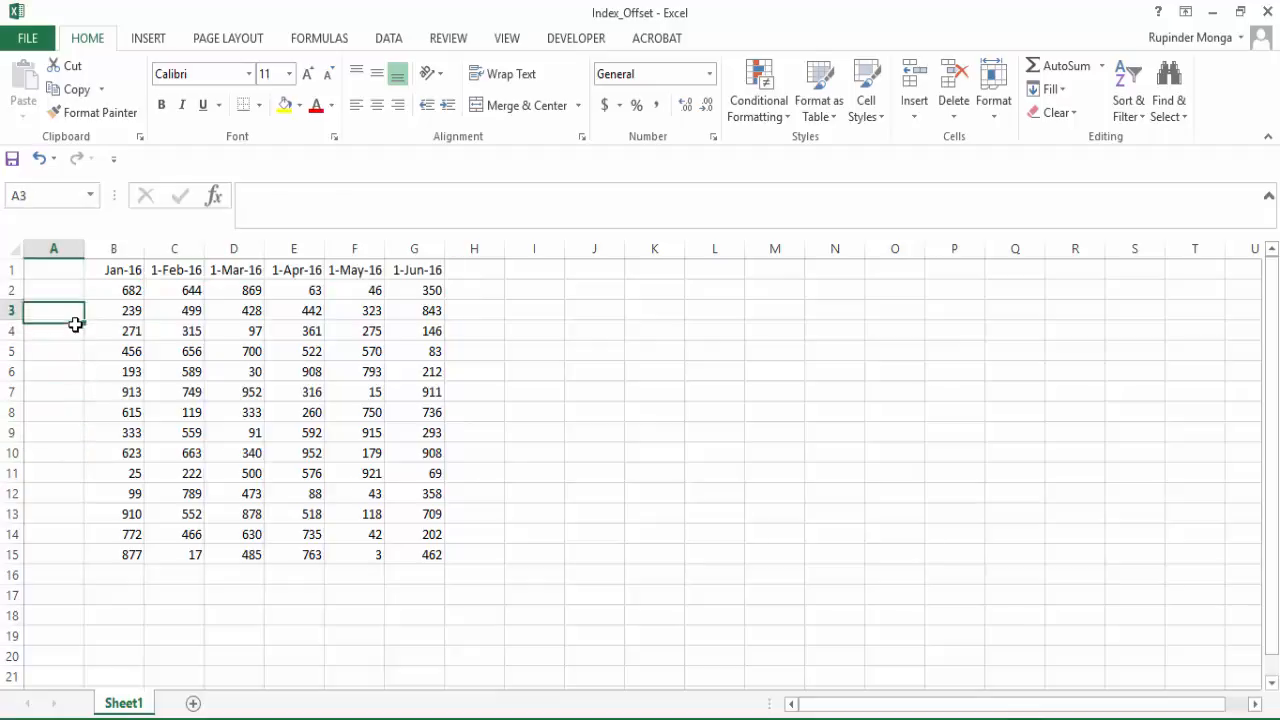
{"action": "key", "text": "Up"}
{"action": "type", "text": "Sales"}
{"action": "key", "text": "Return"}
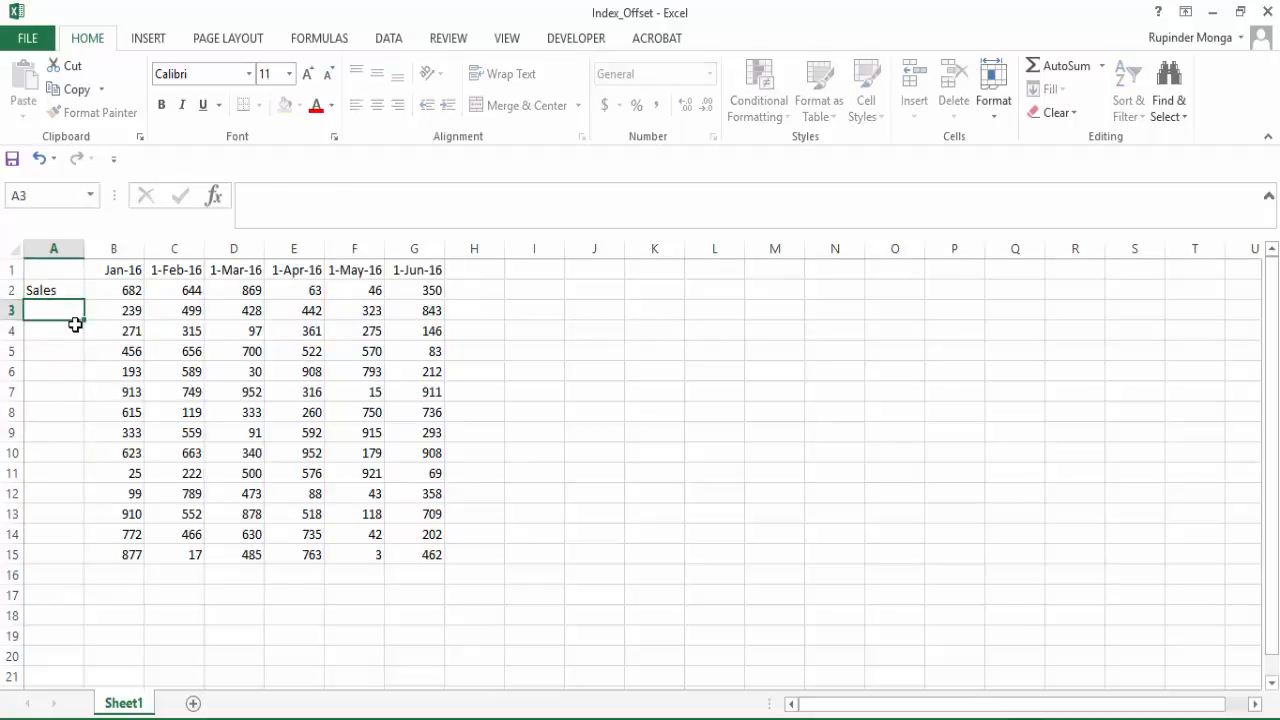
{"action": "type", "text": "Marketing"}
{"action": "key", "text": "Return"}
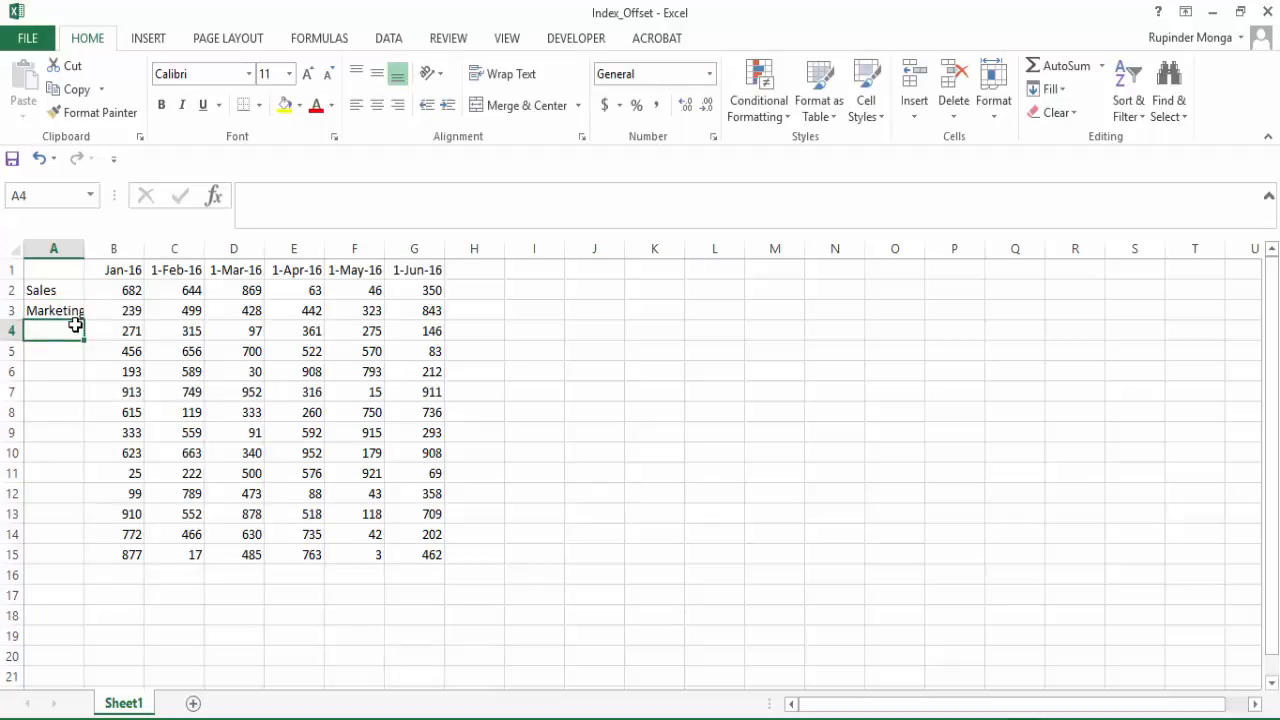
Step: Enter the row labels Operations in A4 and Production in A5
{"action": "type", "text": "Operations"}
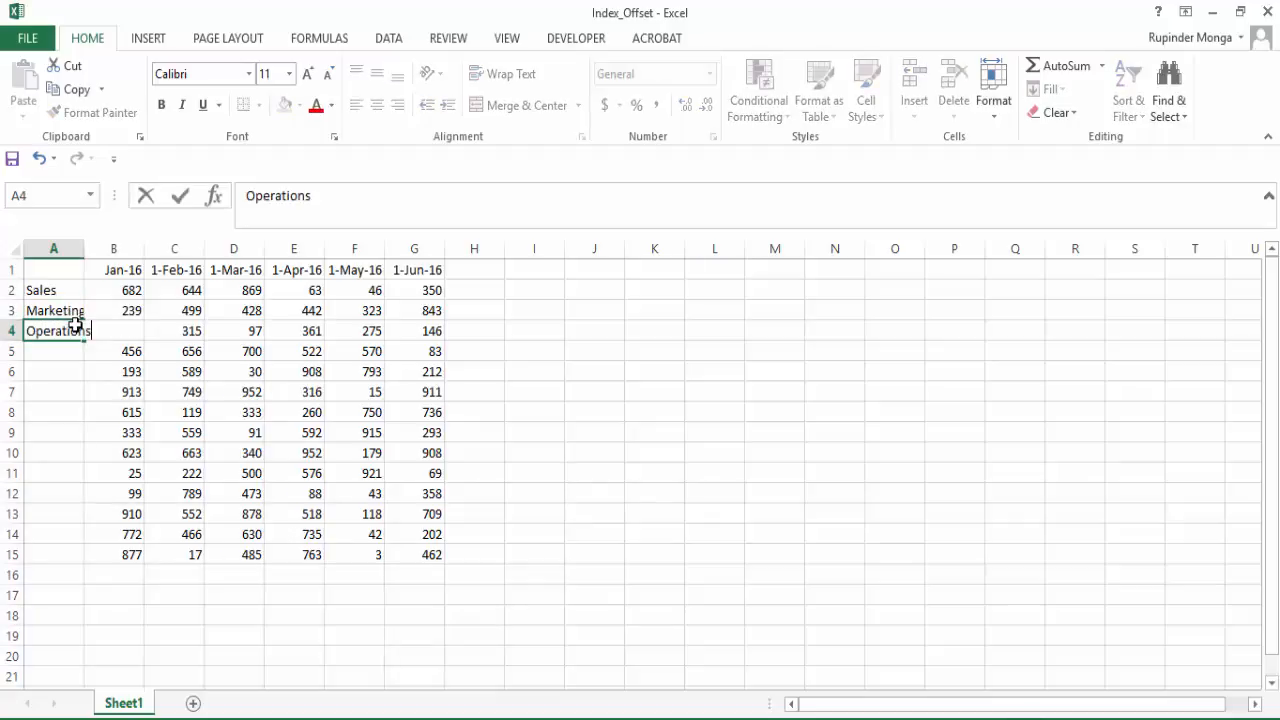
{"action": "key", "text": "Return"}
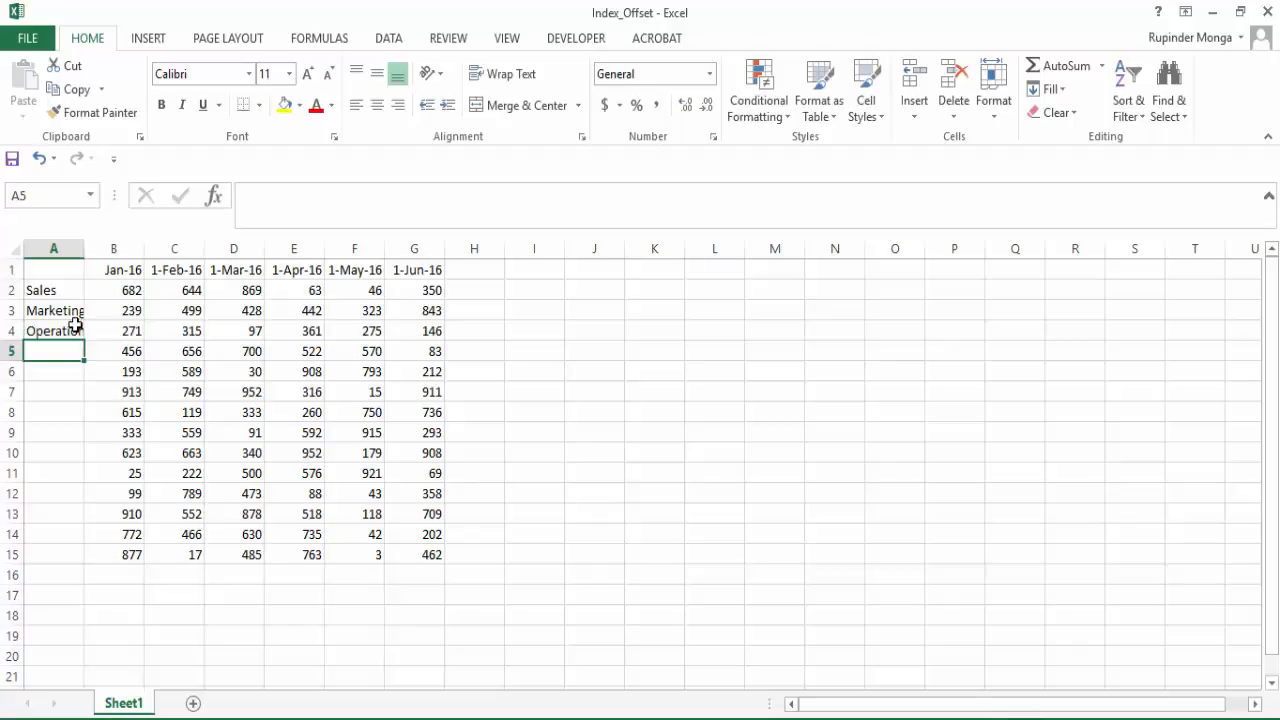
{"action": "type", "text": "Productio"}
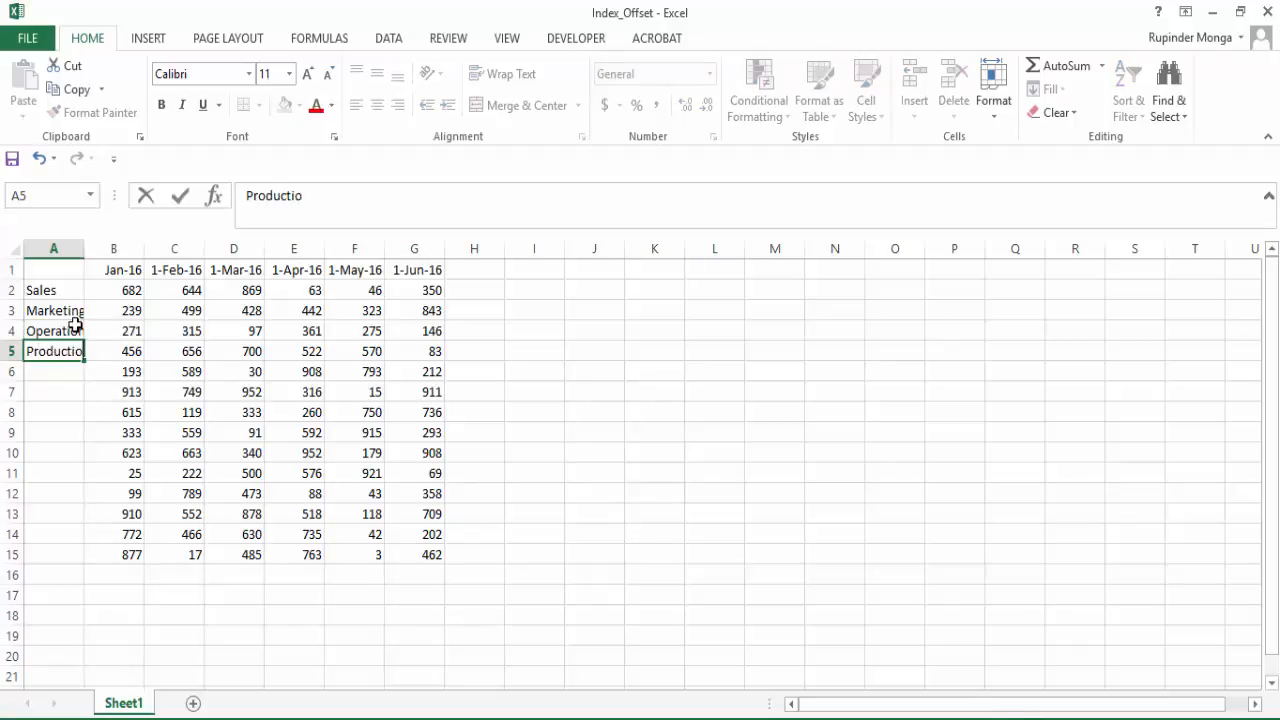
{"action": "type", "text": "n"}
{"action": "key", "text": "Return"}
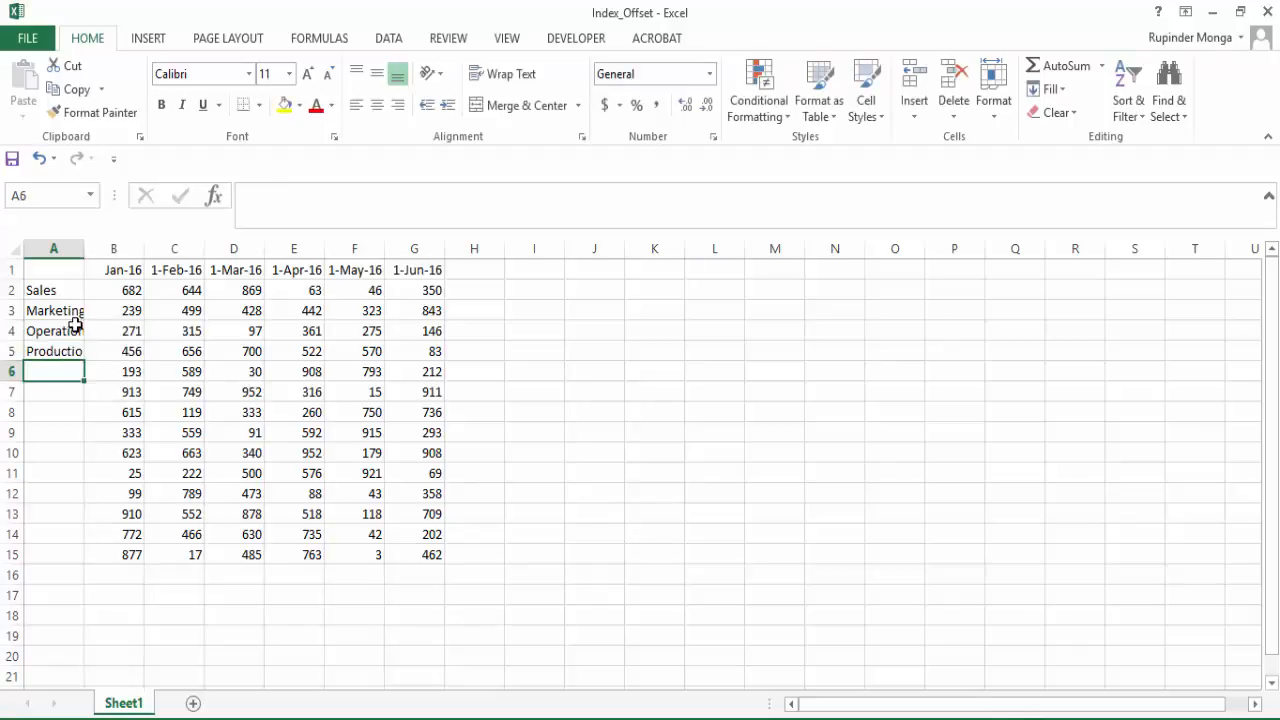
Step: Label the following four rows A, B, C and D in cells A6 to A9
{"action": "type", "text": "A"}
{"action": "key", "text": "Return"}
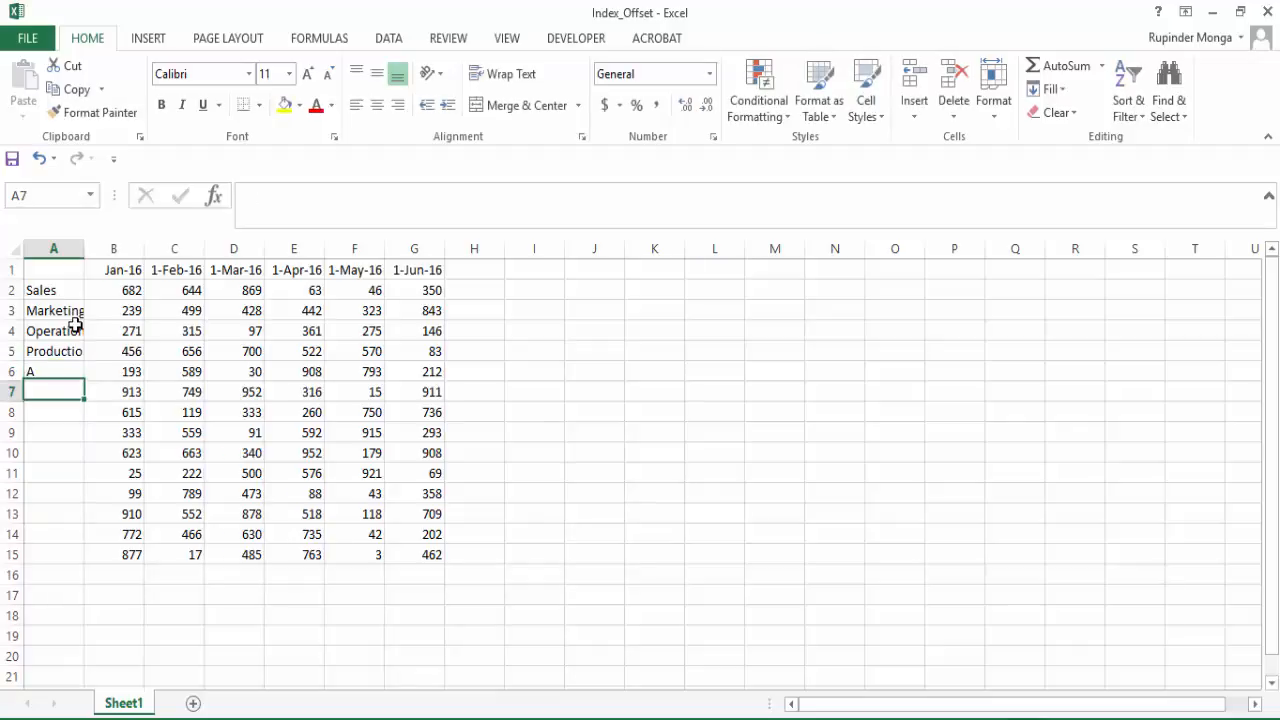
{"action": "type", "text": "B"}
{"action": "key", "text": "Return"}
{"action": "type", "text": "C"}
{"action": "key", "text": "Return"}
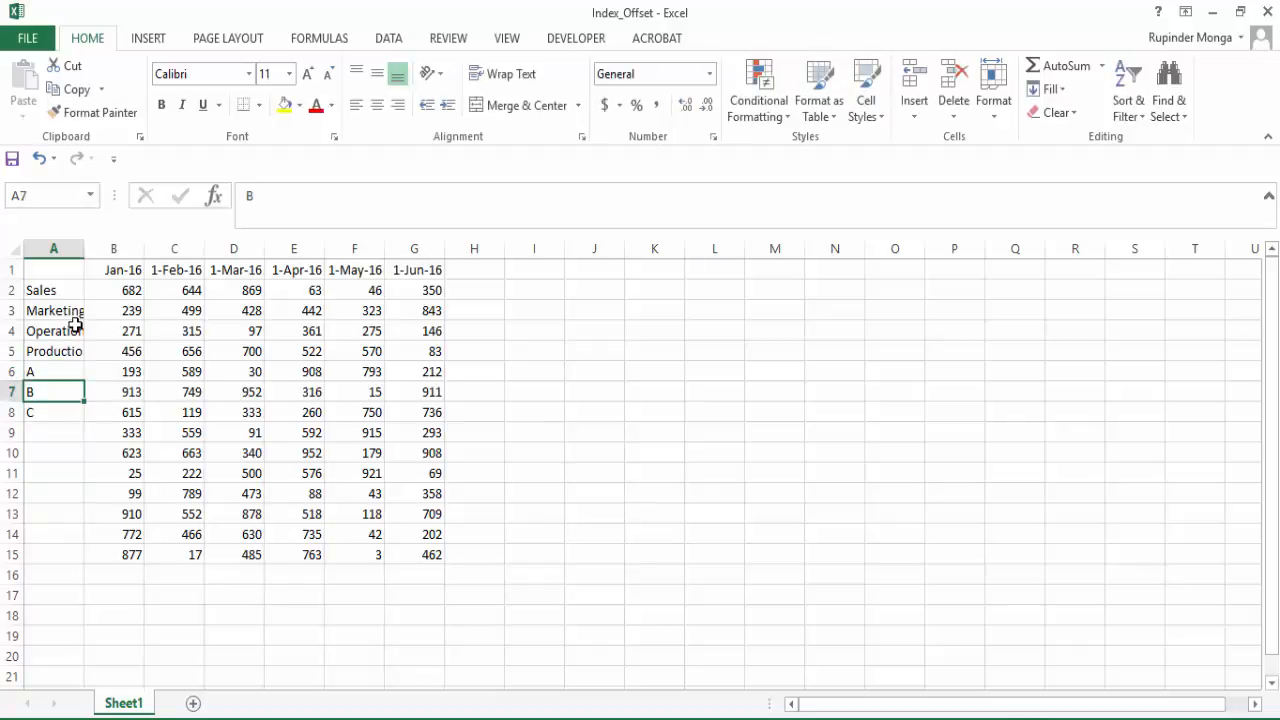
{"action": "type", "text": "D"}
{"action": "key", "text": "Return"}
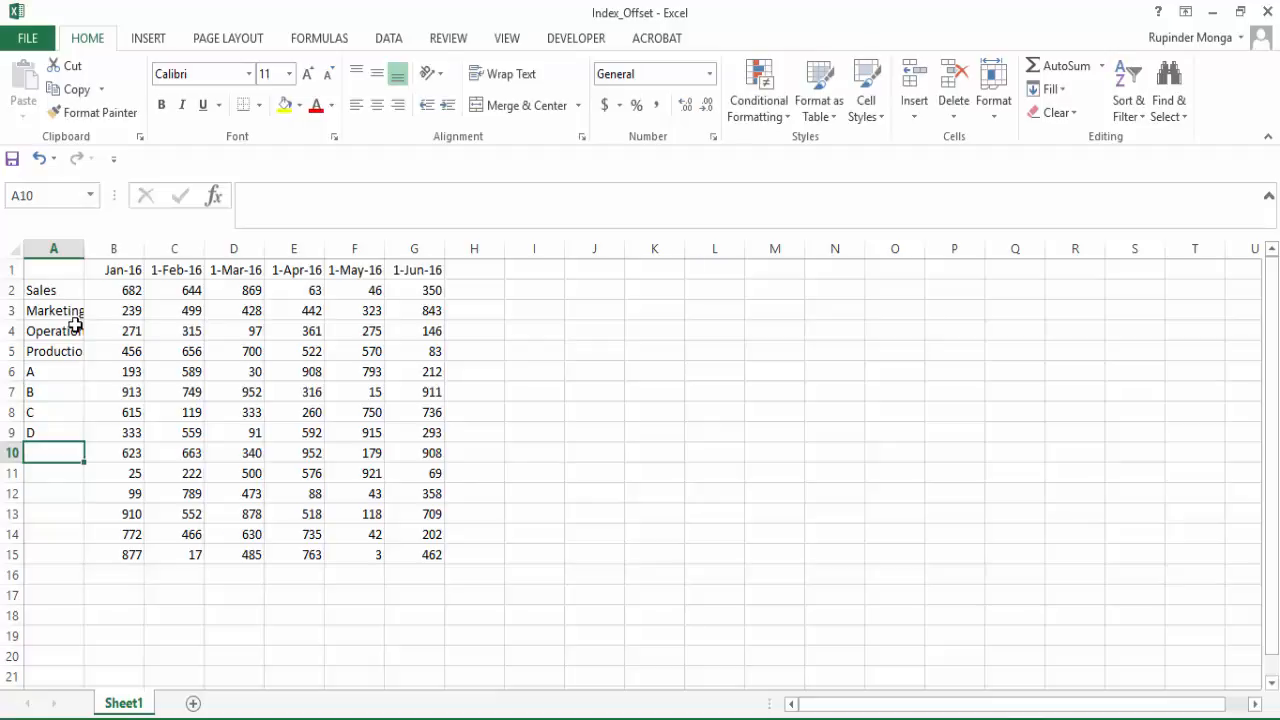
Step: Delete the unlabelled data rows 10 to 15
{"action": "key", "text": "shift+space"}
{"action": "key", "text": "shift+Down"}
{"action": "key", "text": "shift+Down"}
{"action": "key", "text": "shift+Down"}
{"action": "key", "text": "shift+Down"}
{"action": "key", "text": "shift+Down"}
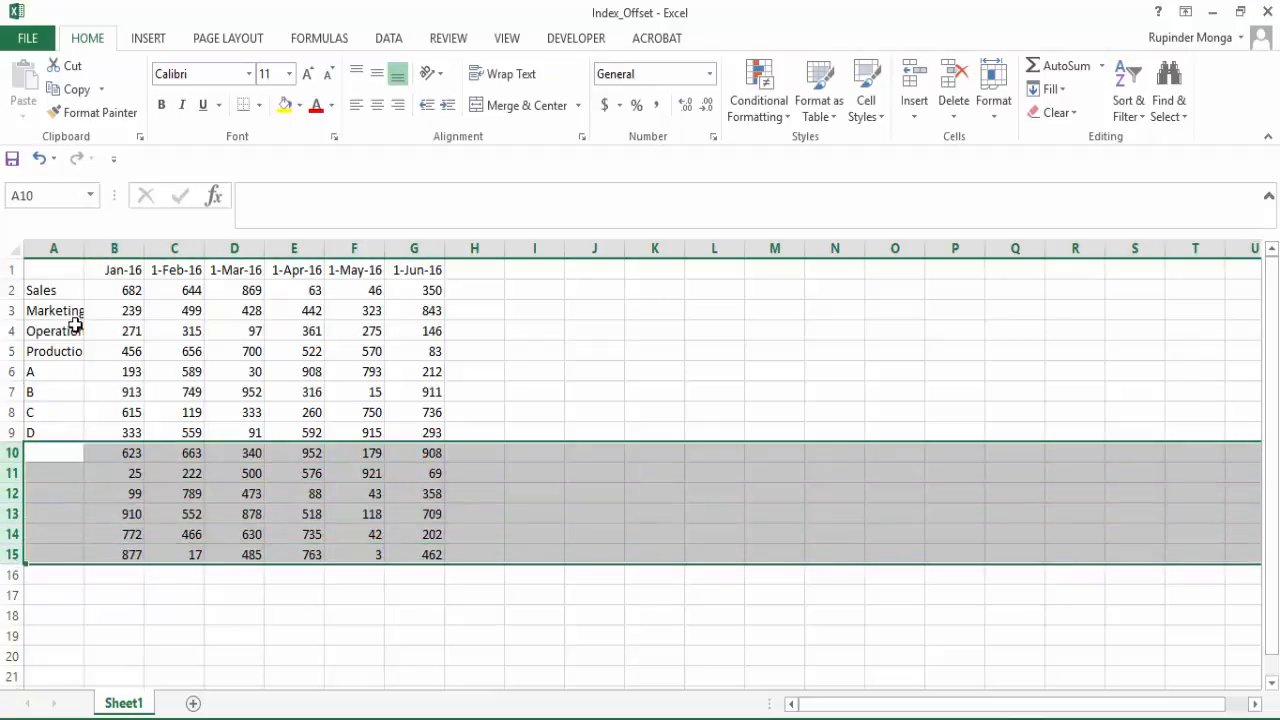
{"action": "key", "text": "ctrl+minus"}
Step: Enter the heading Expenses in cell A1
{"action": "key", "text": "ctrl+Home"}
{"action": "key", "text": "Up"}
{"action": "key", "text": "Left"}
{"action": "type", "text": "E"}
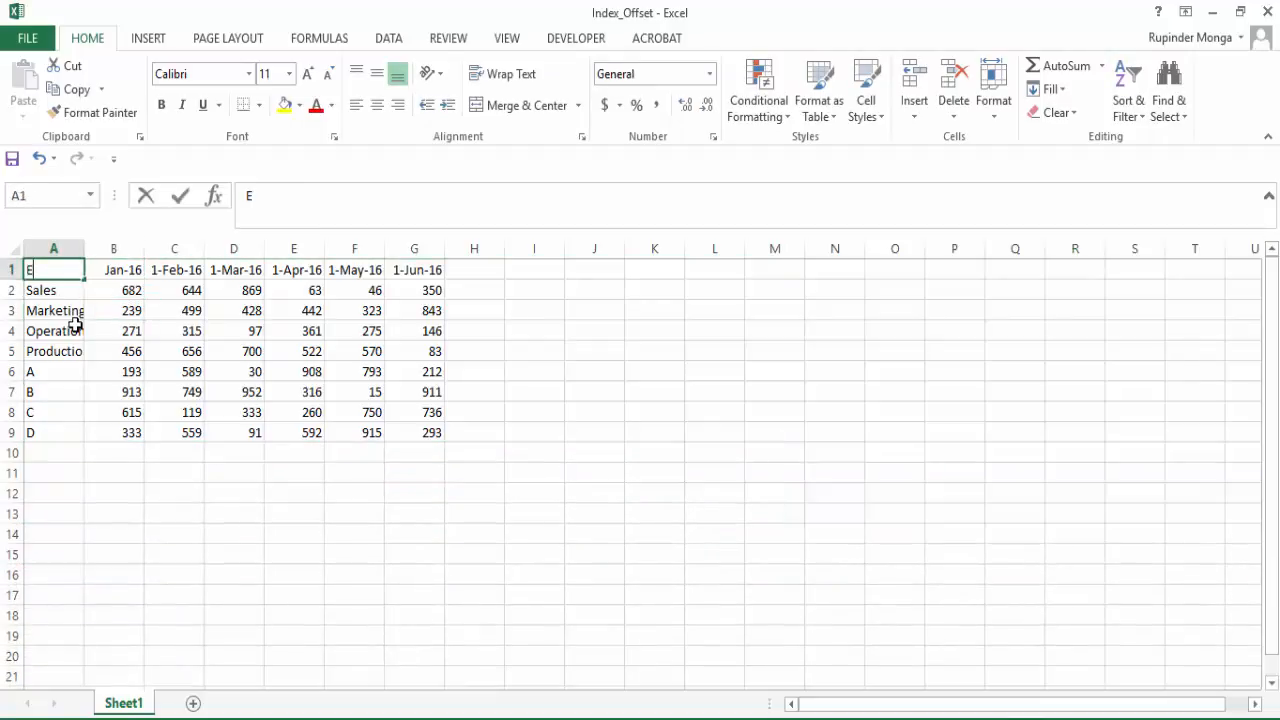
{"action": "type", "text": "xpenses"}
{"action": "key", "text": "Return"}
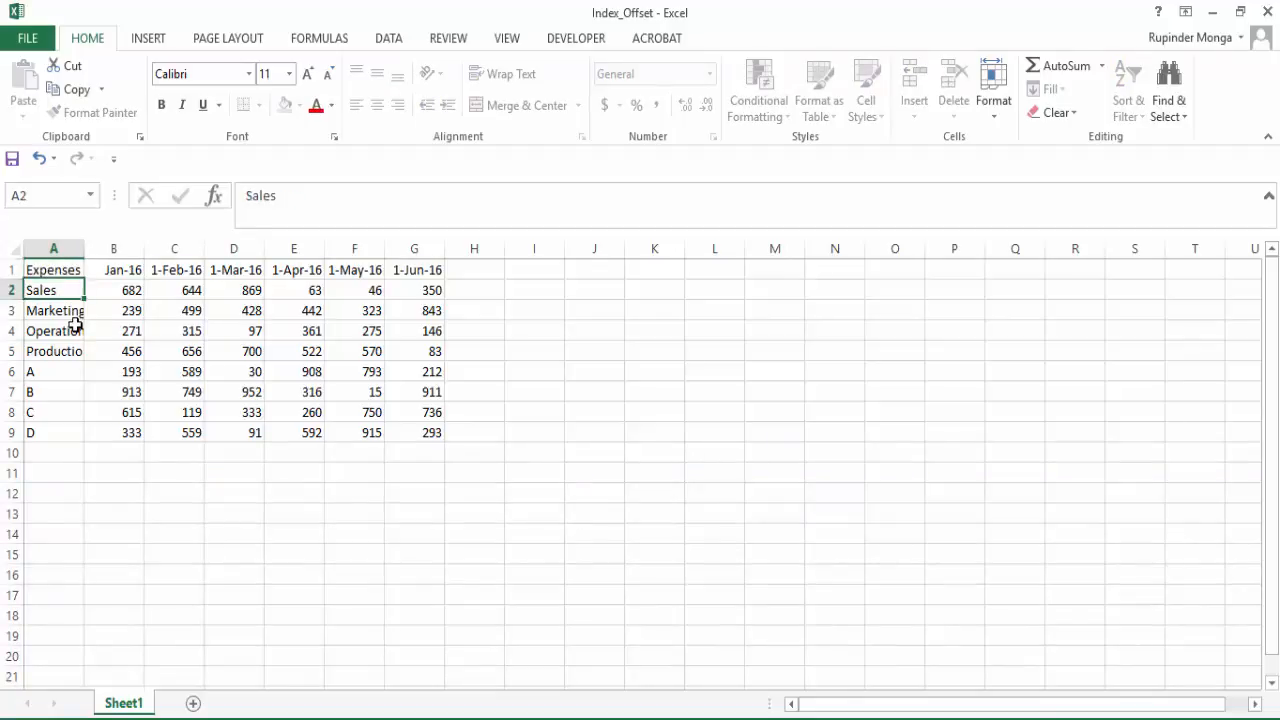
Step: Review how the department rows line up with the month columns in the expense table
{"action": "key", "text": "Up"}
{"action": "key", "text": "Right"}
{"action": "key", "text": "Down"}
{"action": "key", "text": "Down"}
{"action": "key", "text": "Down"}
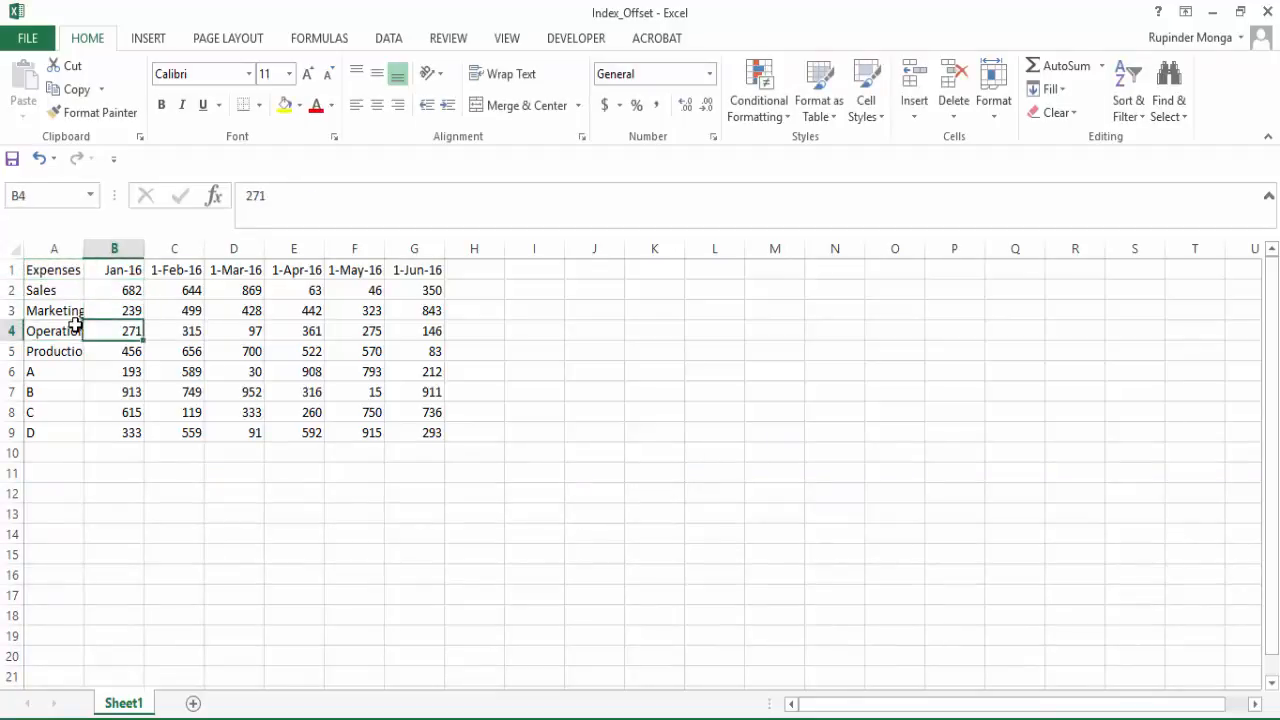
{"action": "key", "text": "Right"}
{"action": "key", "text": "Right"}
{"action": "key", "text": "Up"}
{"action": "key", "text": "Up"}
{"action": "key", "text": "Up"}
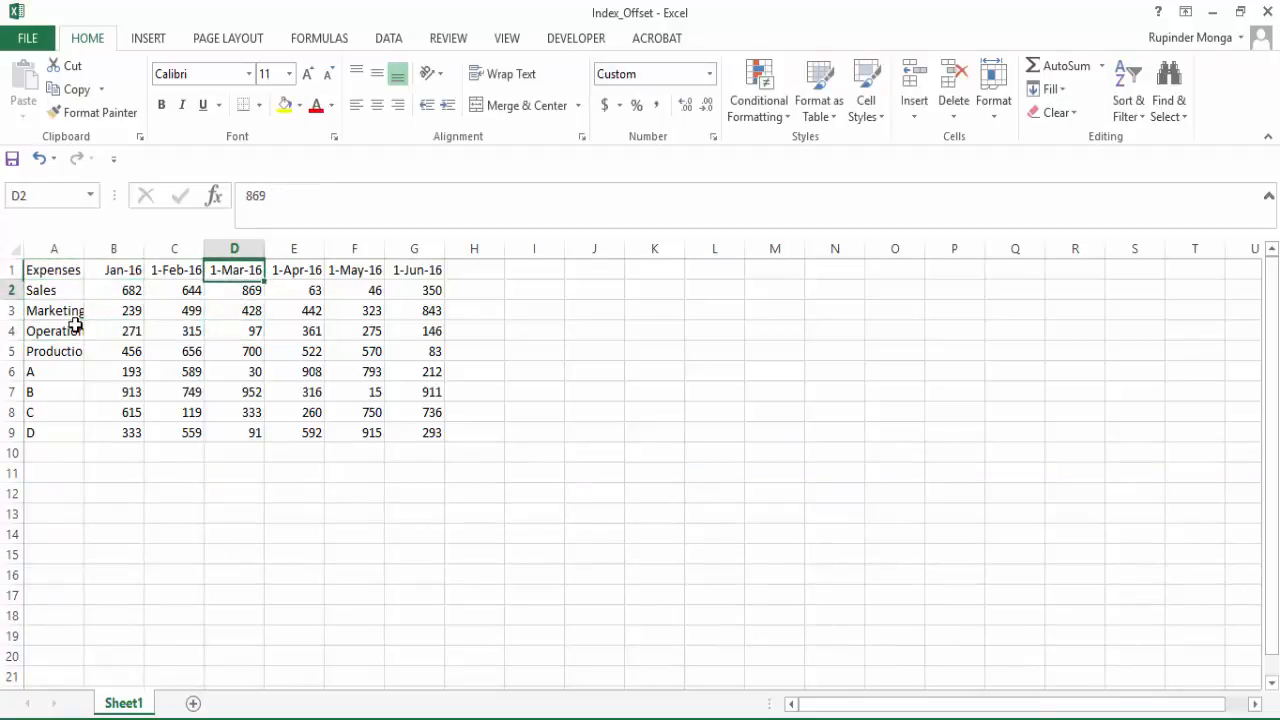
{"action": "key", "text": "Down"}
{"action": "key", "text": "Down"}
{"action": "key", "text": "Left"}
{"action": "key", "text": "Left"}
{"action": "key", "text": "Left"}
{"action": "key", "text": "Right"}
{"action": "key", "text": "Right"}
{"action": "key", "text": "Right"}
{"action": "key", "text": "Right"}
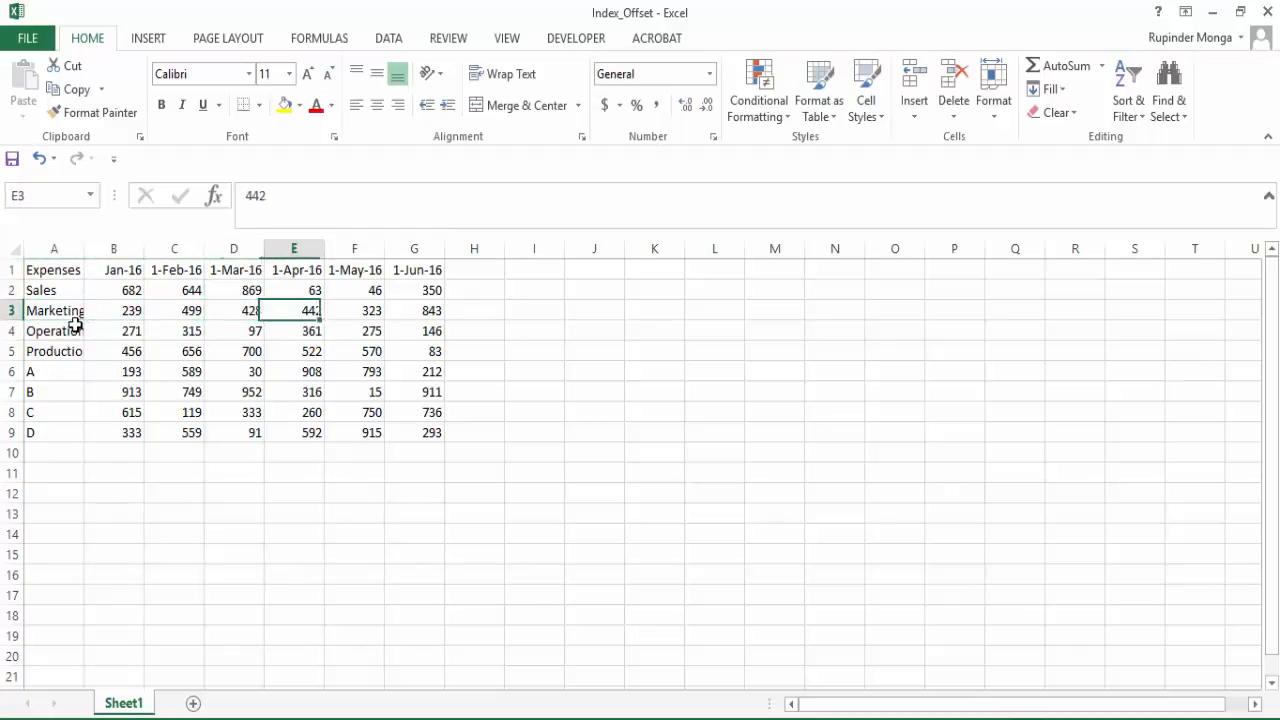
Step: Format the January heading in B1 as a day-month-year date like the other months
{"action": "key", "text": "Left"}
{"action": "key", "text": "Up"}
{"action": "key", "text": "Up"}
{"action": "key", "text": "Left"}
{"action": "key", "text": "Left"}
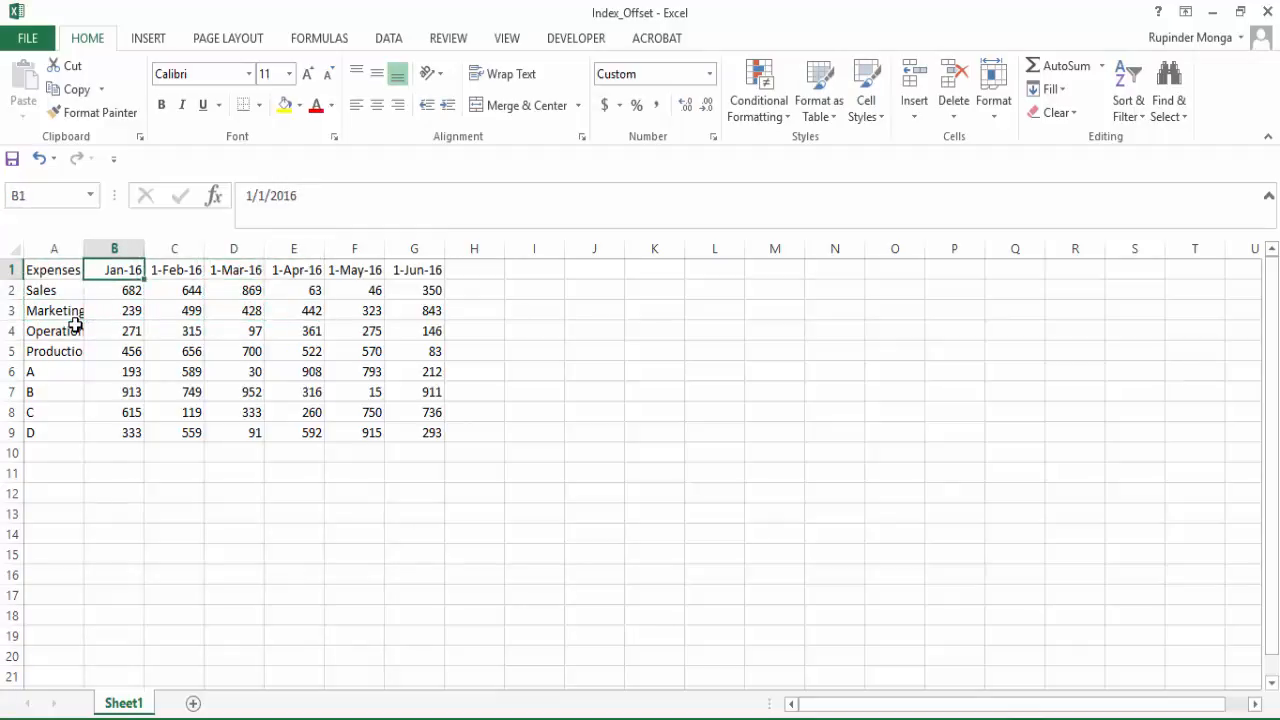
{"action": "key", "text": "Right"}
{"action": "key", "text": "Right"}
{"action": "key", "text": "Right"}
{"action": "key", "text": "Down"}
{"action": "key", "text": "Right"}
{"action": "key", "text": "Right"}
{"action": "key", "text": "Right"}
{"action": "key", "text": "Right"}
{"action": "key", "text": "Right"}
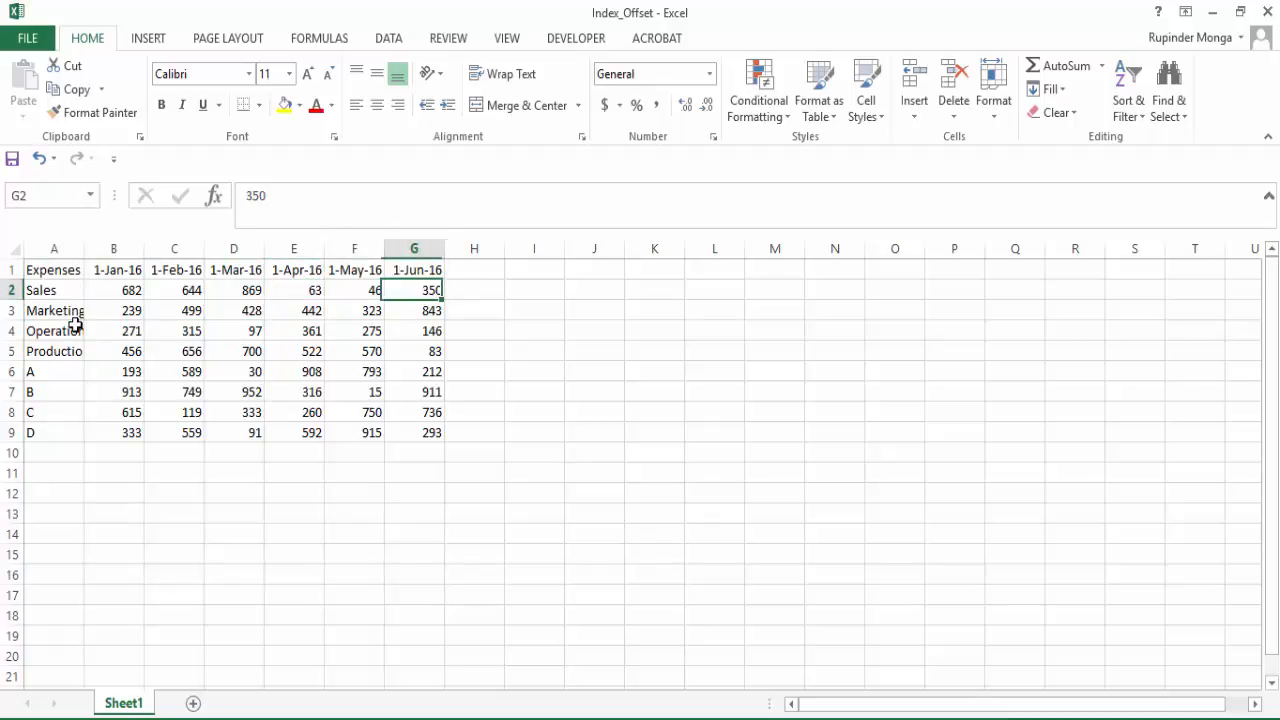
{"action": "key", "text": "Down"}
{"action": "key", "text": "Down"}
{"action": "key", "text": "Left"}
{"action": "key", "text": "Left"}
{"action": "key", "text": "Left"}
{"action": "key", "text": "Left"}
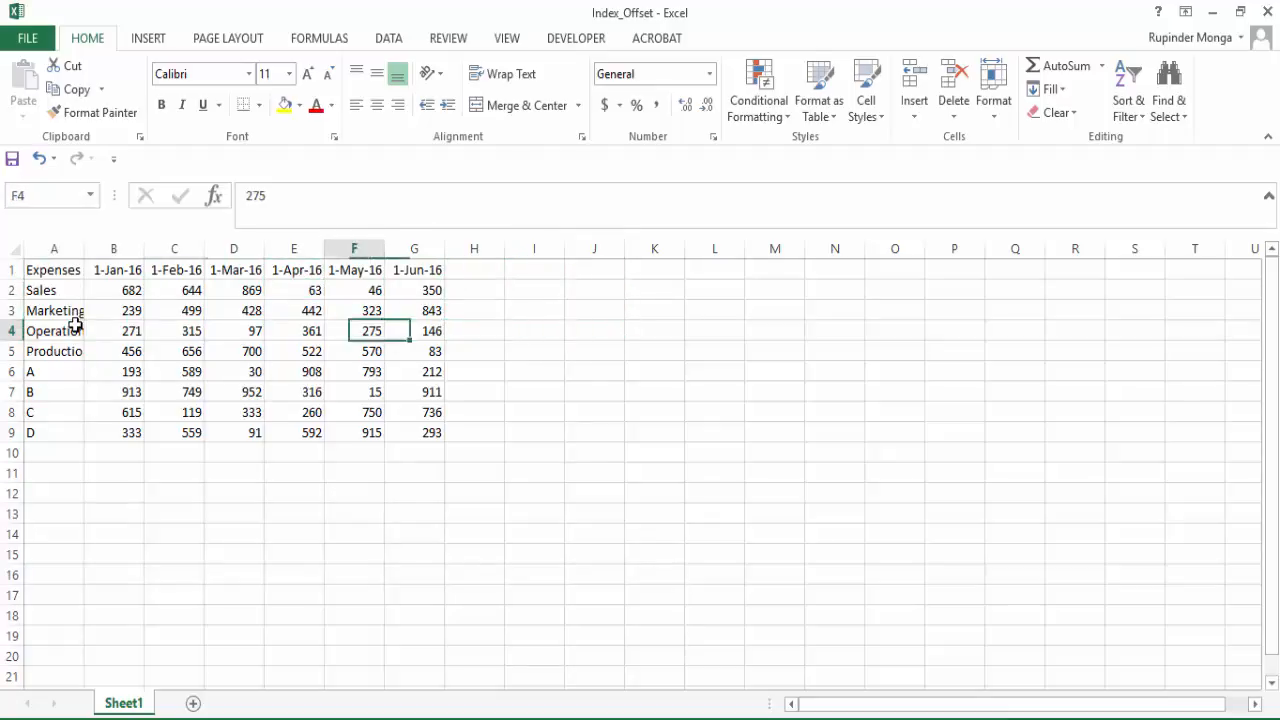
Step: Examine the expense labels in column A against the month headings and the values beside them
{"action": "key", "text": "Left"}
{"action": "key", "text": "Left"}
{"action": "key", "text": "Left"}
{"action": "key", "text": "Left"}
{"action": "key", "text": "Left"}
{"action": "key", "text": "Up"}
{"action": "key", "text": "Up"}
{"action": "key", "text": "Up"}
{"action": "key", "text": "ctrl+space"}
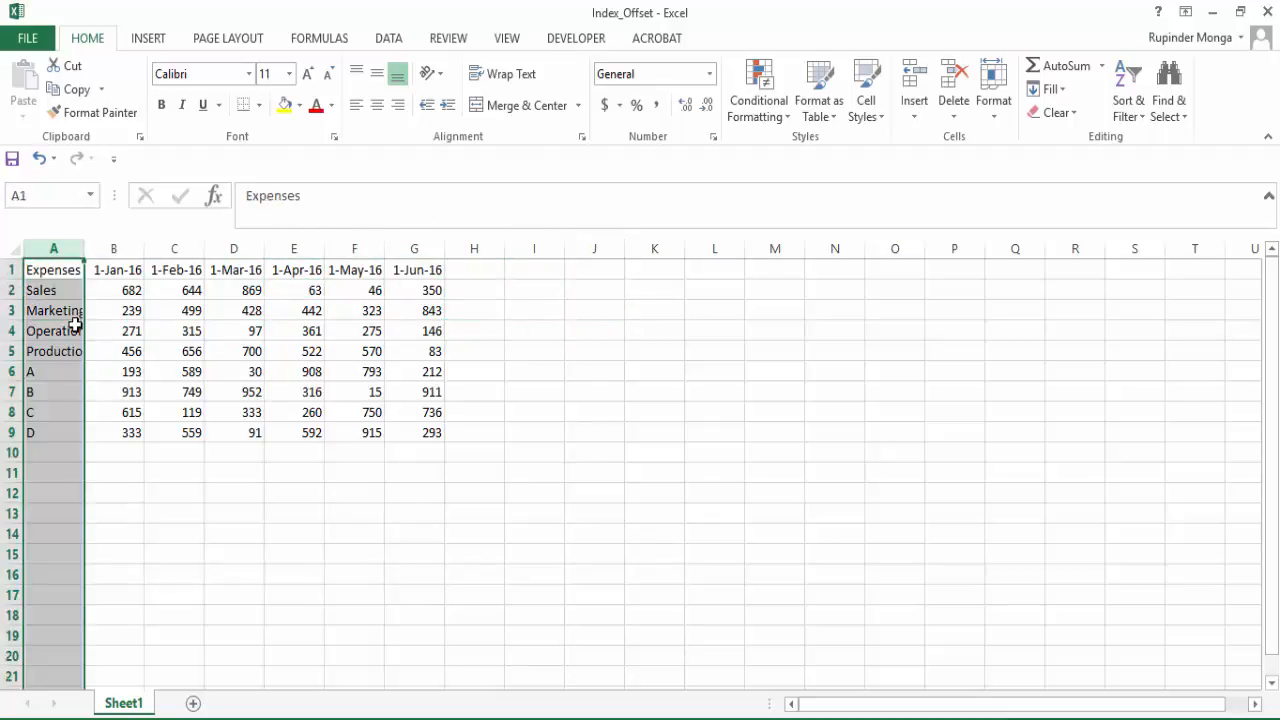
{"action": "key", "text": "Right"}
{"action": "key", "text": "Right"}
{"action": "key", "text": "Right"}
{"action": "key", "text": "Left"}
{"action": "key", "text": "Left"}
{"action": "key", "text": "Down"}
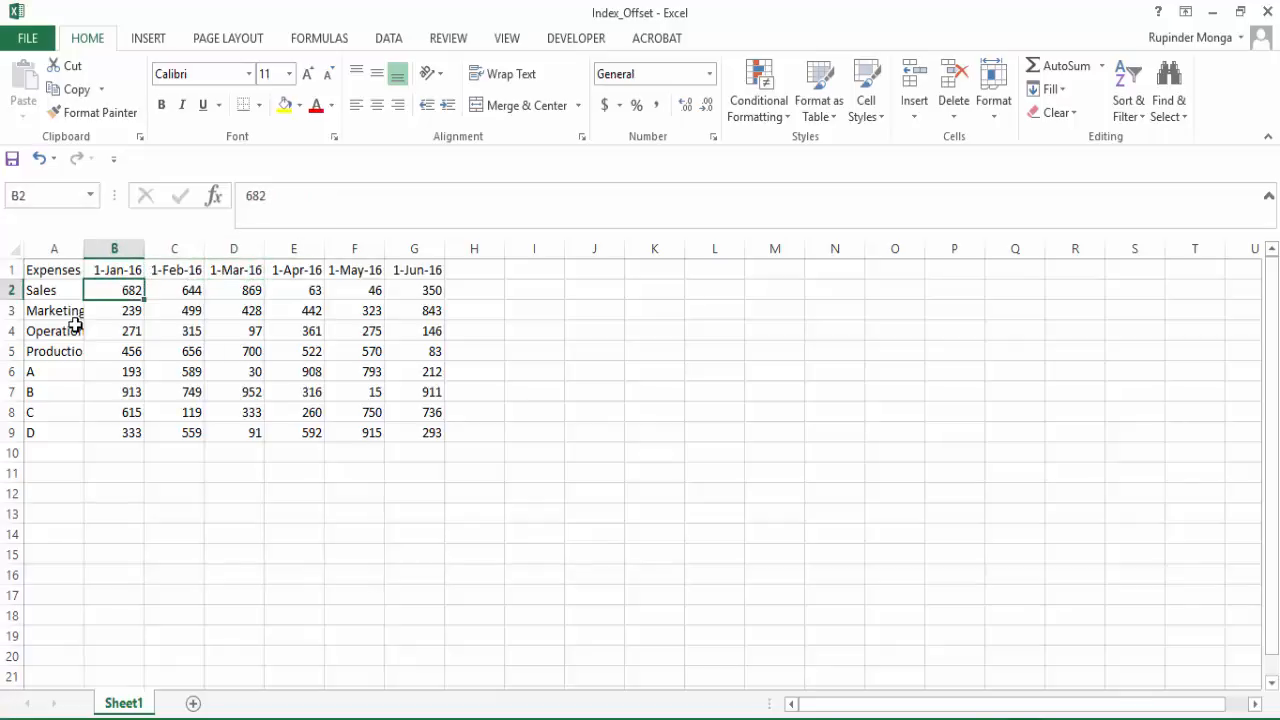
{"action": "key", "text": "Up"}
{"action": "key", "text": "Left"}
{"action": "key", "text": "ctrl+space"}
{"action": "key", "text": "Right"}
{"action": "key", "text": "Right"}
{"action": "key", "text": "Right"}
{"action": "key", "text": "Down"}
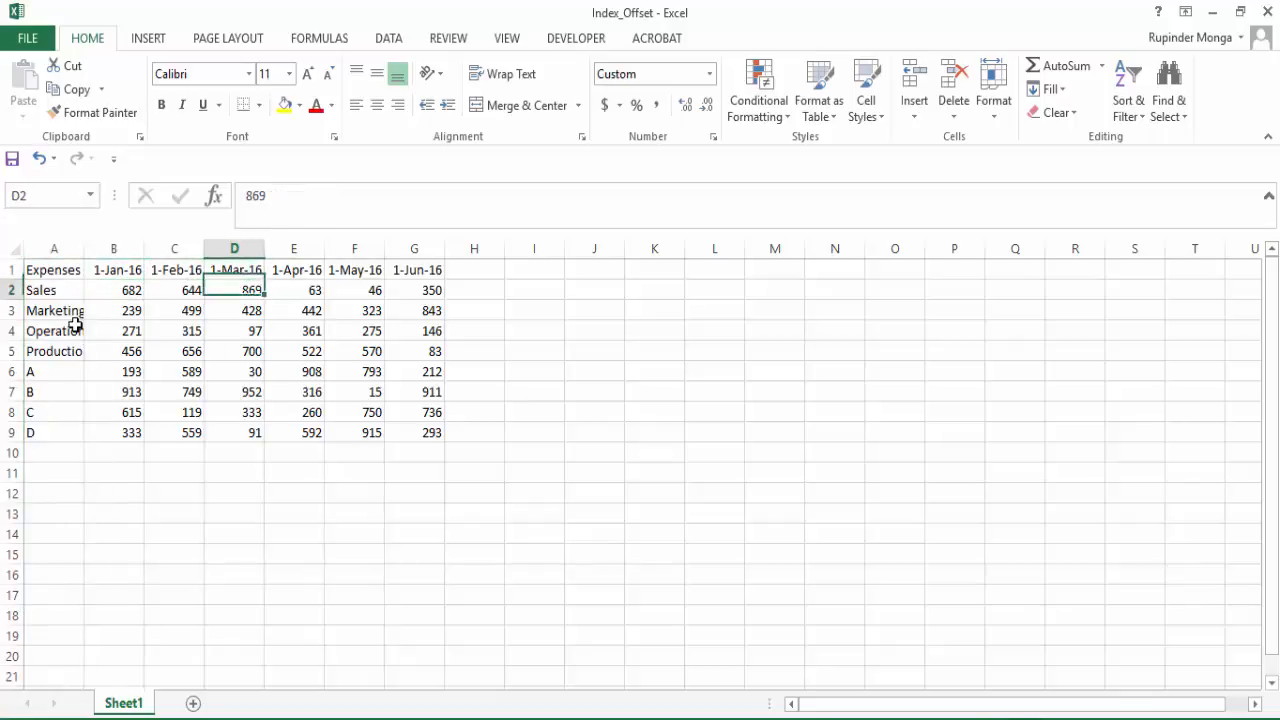
{"action": "key", "text": "Down"}
{"action": "key", "text": "Left"}
{"action": "key", "text": "Left"}
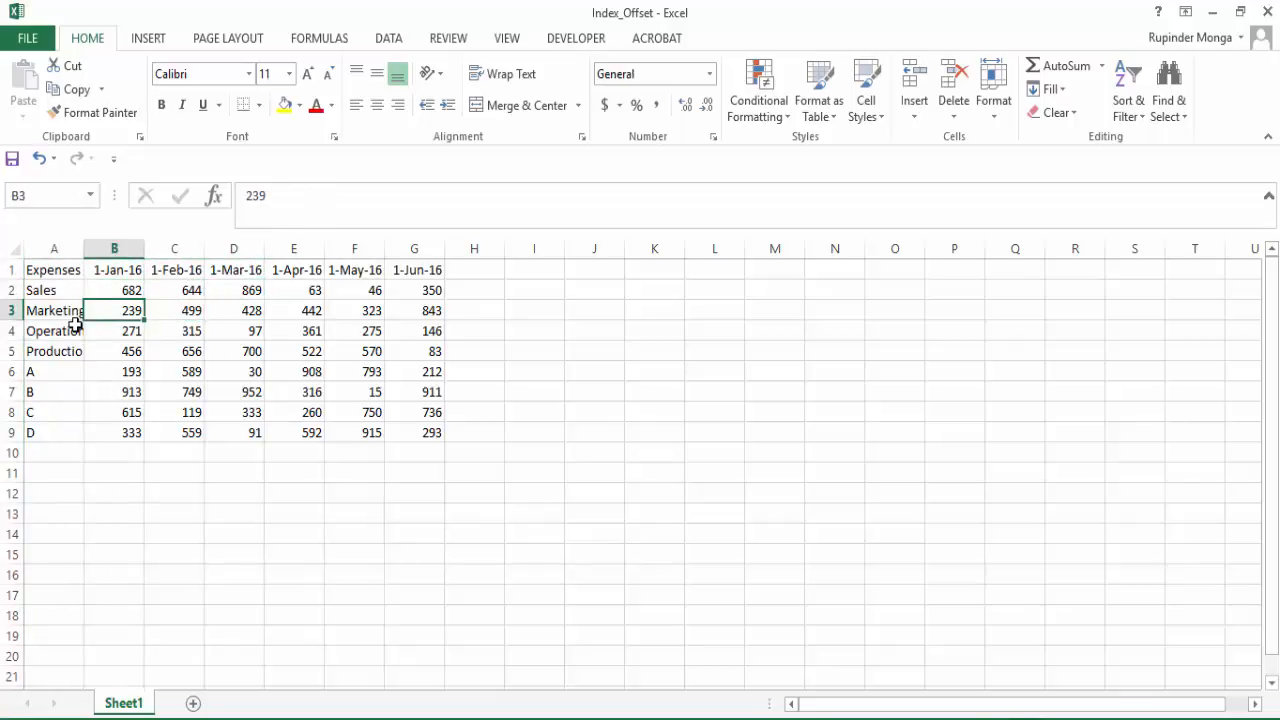
Step: Select the whole March column, column D
{"action": "key", "text": "Right"}
{"action": "key", "text": "Right"}
{"action": "key", "text": "Right"}
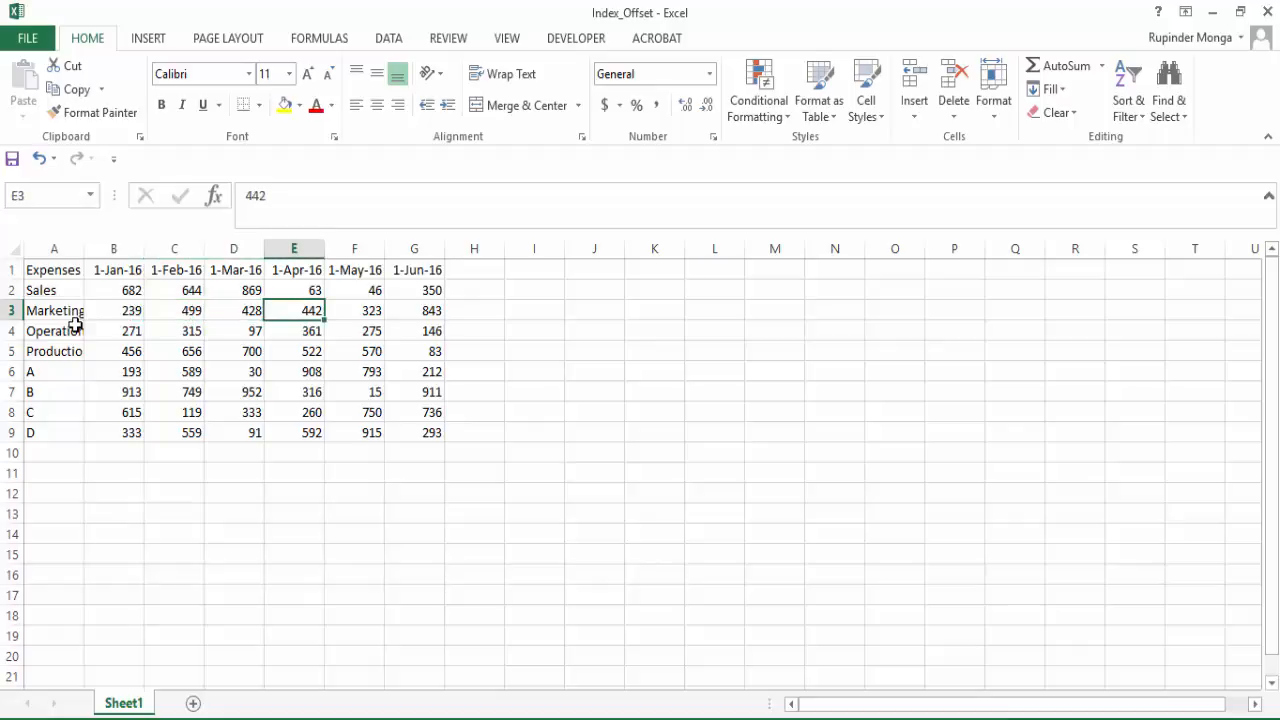
{"action": "key", "text": "Left"}
{"action": "key", "text": "Up"}
{"action": "key", "text": "Up"}
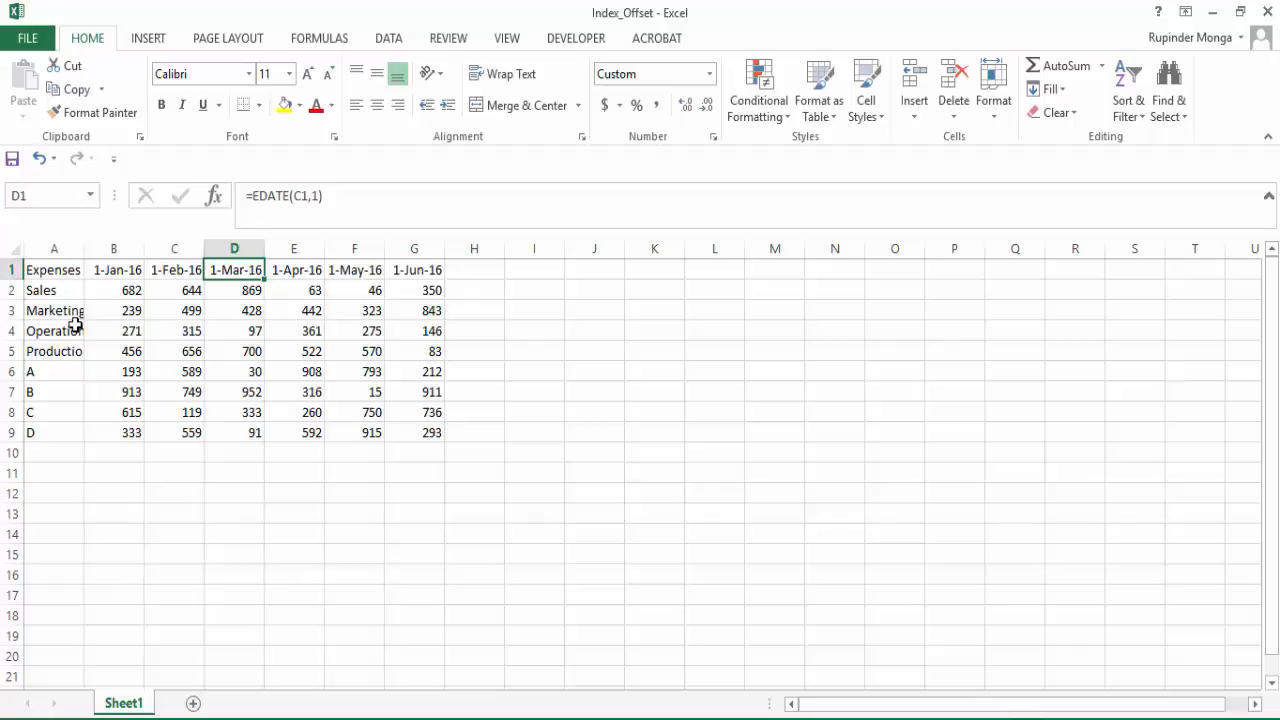
{"action": "key", "text": "ctrl+space"}
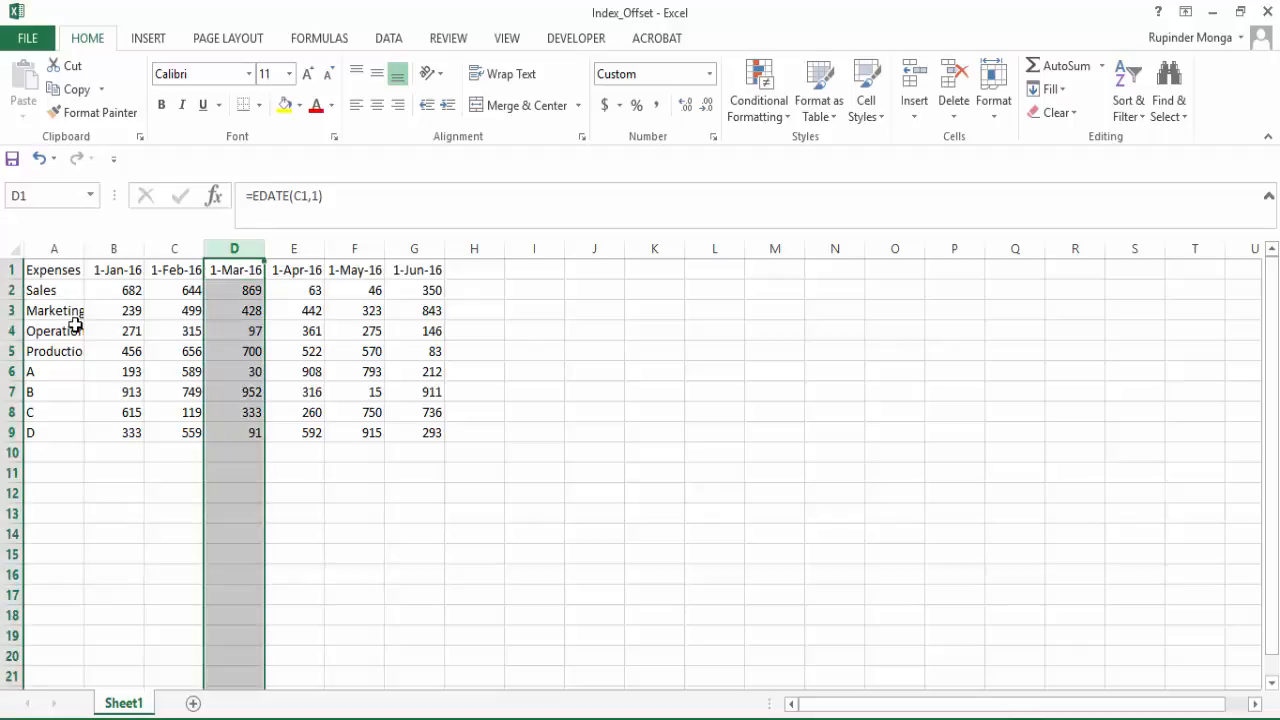
{"action": "key", "text": "Down"}
{"action": "key", "text": "Up"}
{"action": "key", "text": "Right"}
{"action": "key", "text": "Right"}
{"action": "key", "text": "Right"}
{"action": "key", "text": "Right"}
{"action": "key", "text": "Right"}
{"action": "key", "text": "Right"}
{"action": "key", "text": "Right"}
{"action": "key", "text": "Right"}
{"action": "key", "text": "Right"}
{"action": "key", "text": "Right"}
{"action": "key", "text": "Down"}
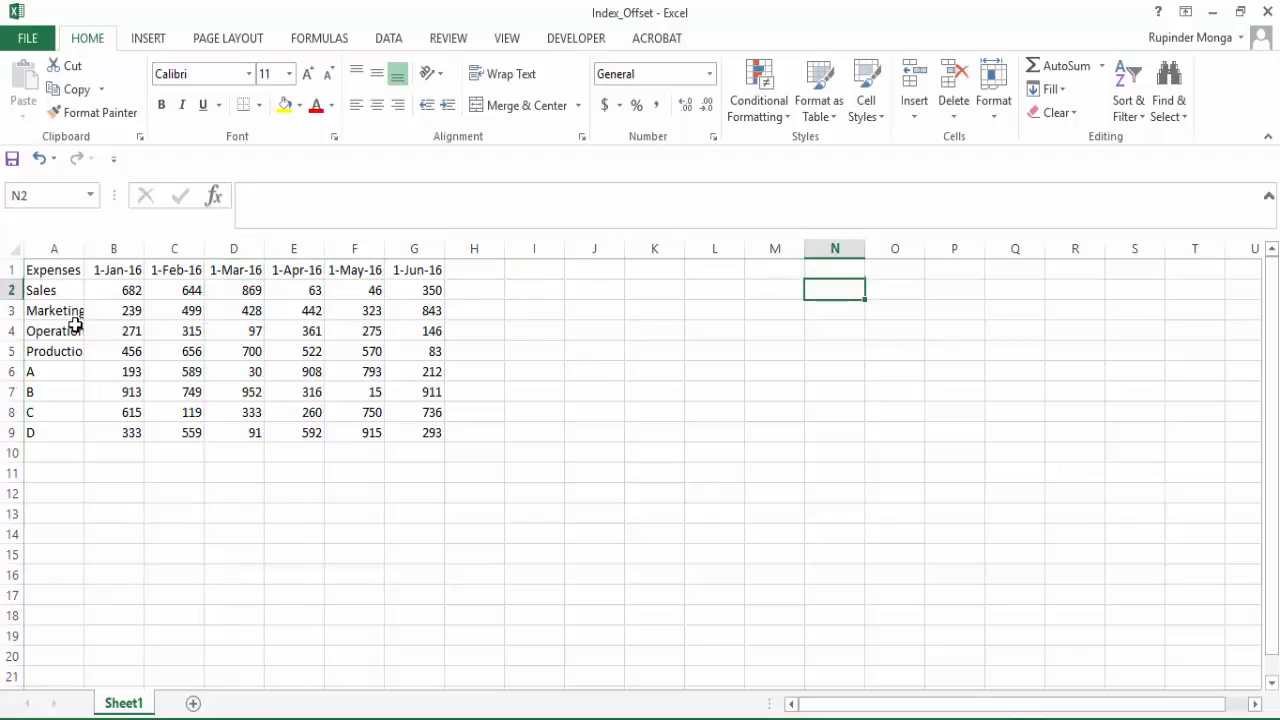
{"action": "key", "text": "Down"}
{"action": "key", "text": "Down"}
{"action": "key", "text": "Down"}
{"action": "key", "text": "Down"}
{"action": "key", "text": "Down"}
{"action": "key", "text": "Down"}
{"action": "key", "text": "Left"}
{"action": "key", "text": "Left"}
{"action": "key", "text": "Left"}
{"action": "key", "text": "Left"}
{"action": "key", "text": "Left"}
{"action": "key", "text": "Left"}
{"action": "key", "text": "Left"}
{"action": "key", "text": "Left"}
{"action": "key", "text": "Left"}
{"action": "key", "text": "Up"}
{"action": "key", "text": "Up"}
{"action": "key", "text": "Up"}
{"action": "key", "text": "Up"}
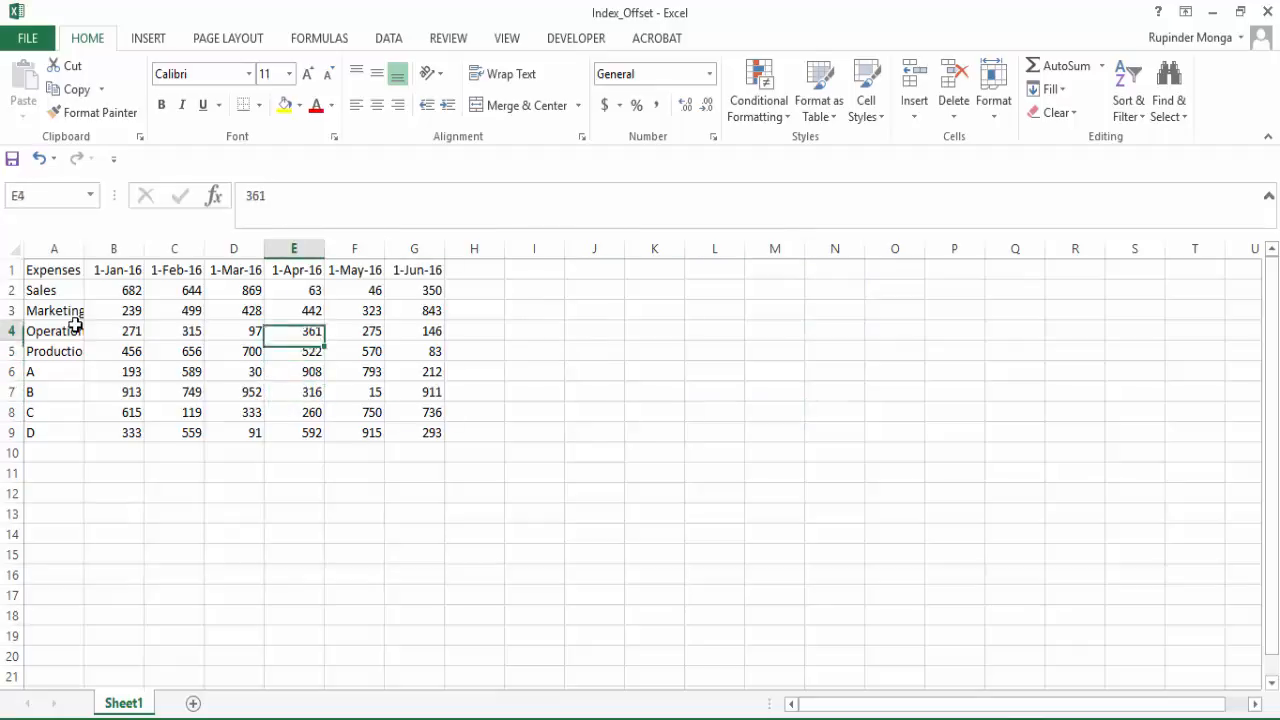
Step: Trace the Operations row and the March column to the cell where they intersect
{"action": "key", "text": "Left"}
{"action": "key", "text": "shift+space"}
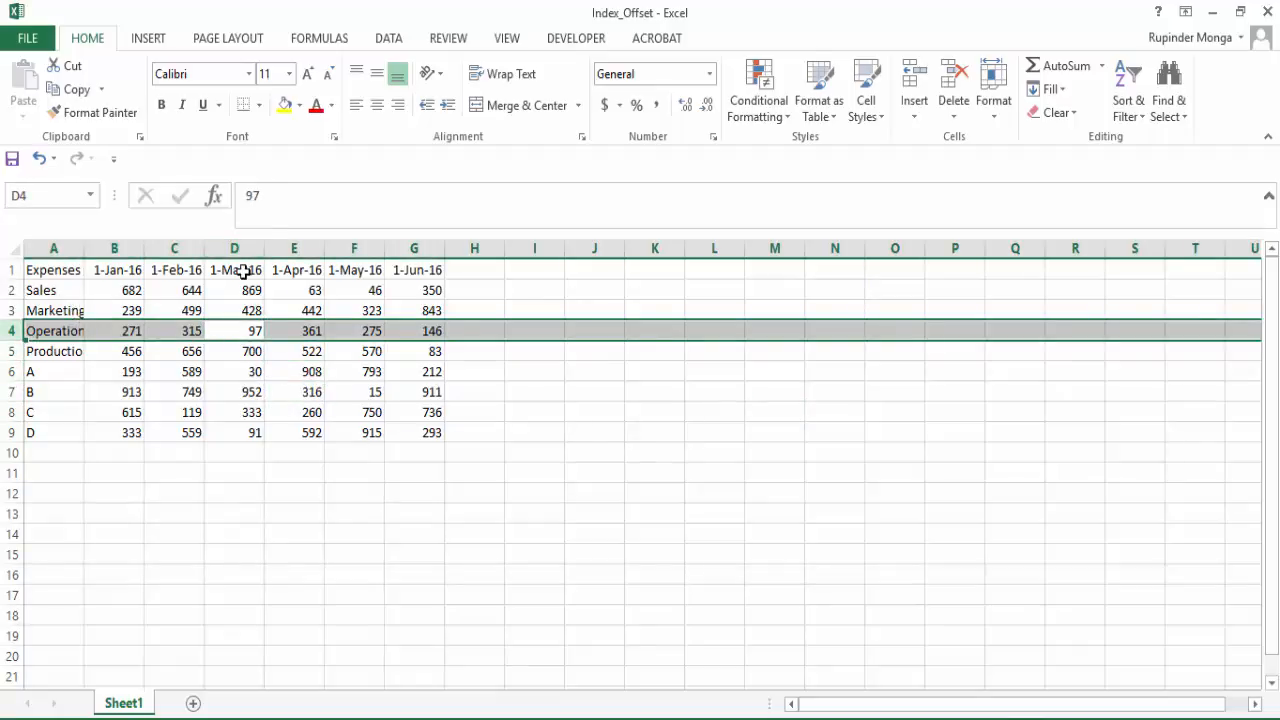
{"action": "left_click_drag", "start_coordinate": [240, 272], "coordinate": [236, 332]}
{"action": "left_click_drag", "start_coordinate": [47, 337], "coordinate": [218, 340]}
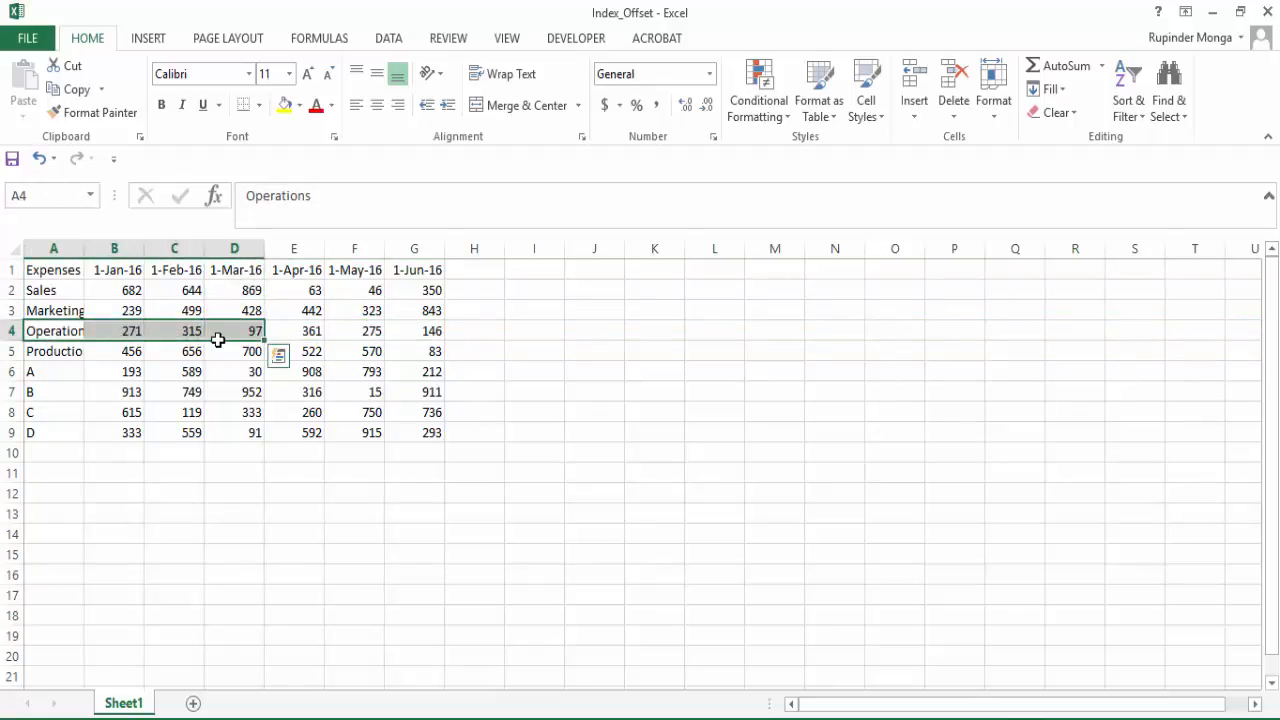
{"action": "left_click", "coordinate": [290, 271]}
{"action": "left_click_drag", "start_coordinate": [292, 298], "coordinate": [115, 326]}
Step: Start an INDEX formula in K4 with the full table A1:G9 as its array
{"action": "left_click", "coordinate": [658, 325]}
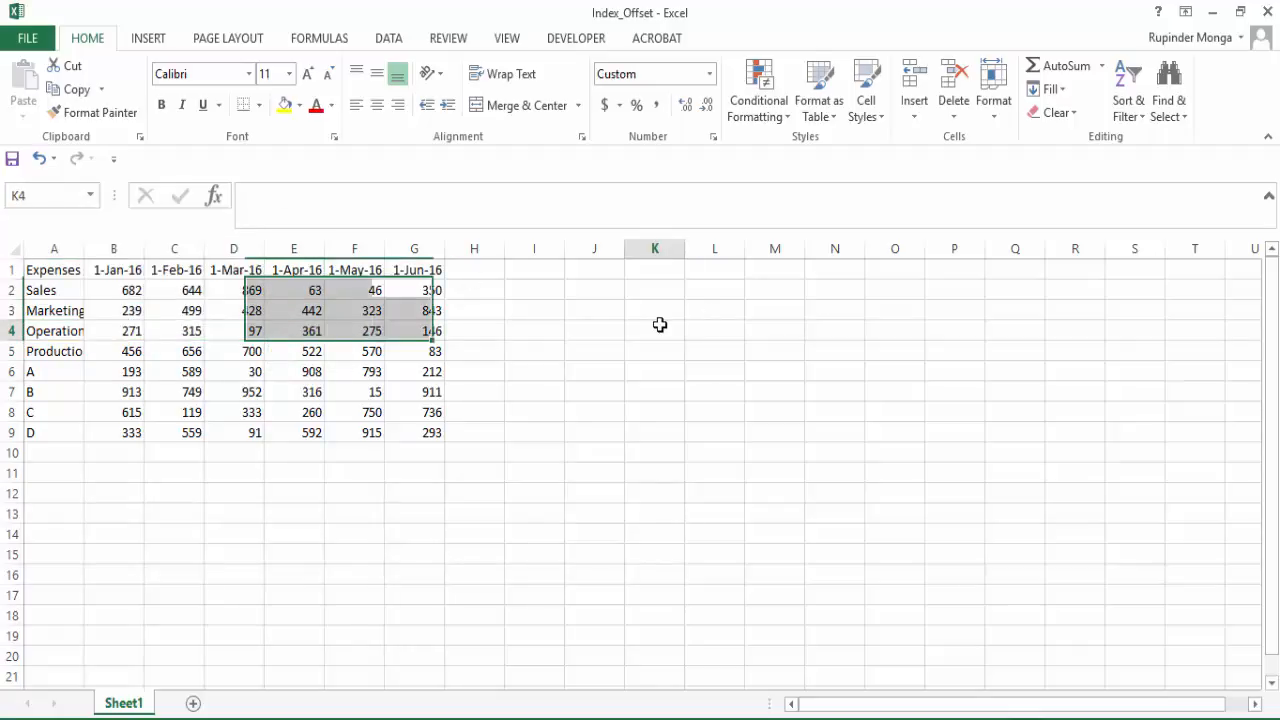
{"action": "type", "text": "=ind"}
{"action": "key", "text": "Tab"}
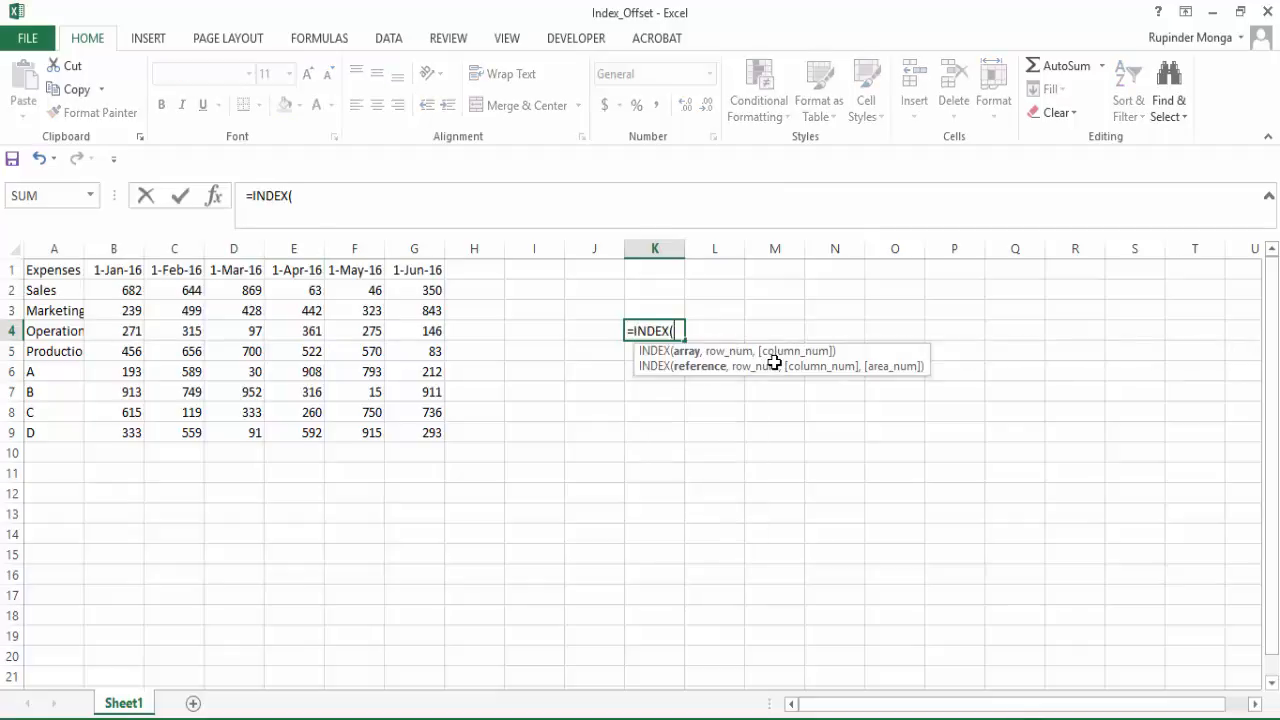
{"action": "key", "text": "Left"}
{"action": "key", "text": "Left"}
{"action": "key", "text": "Left"}
{"action": "key", "text": "Left"}
{"action": "key", "text": "Left"}
{"action": "key", "text": "Left"}
{"action": "key", "text": "Left"}
{"action": "key", "text": "Left"}
{"action": "key", "text": "Left"}
{"action": "key", "text": "Left"}
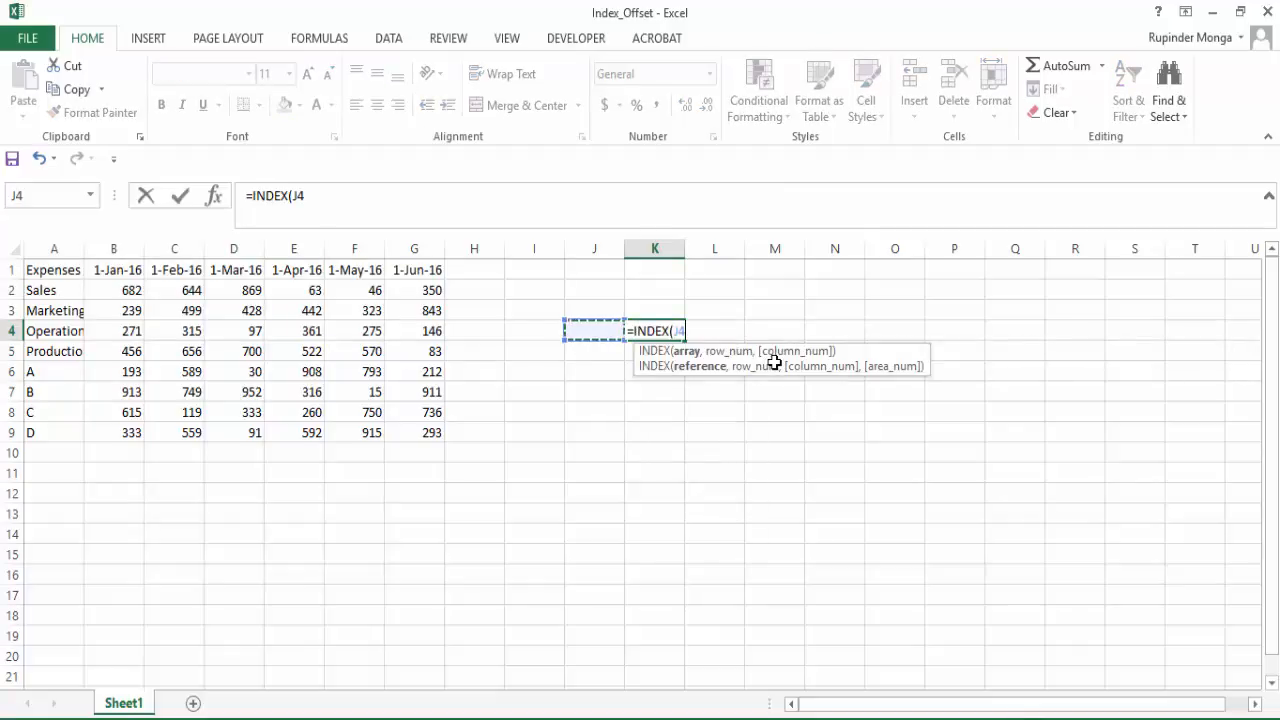
{"action": "key", "text": "Up"}
{"action": "key", "text": "Up"}
{"action": "key", "text": "Up"}
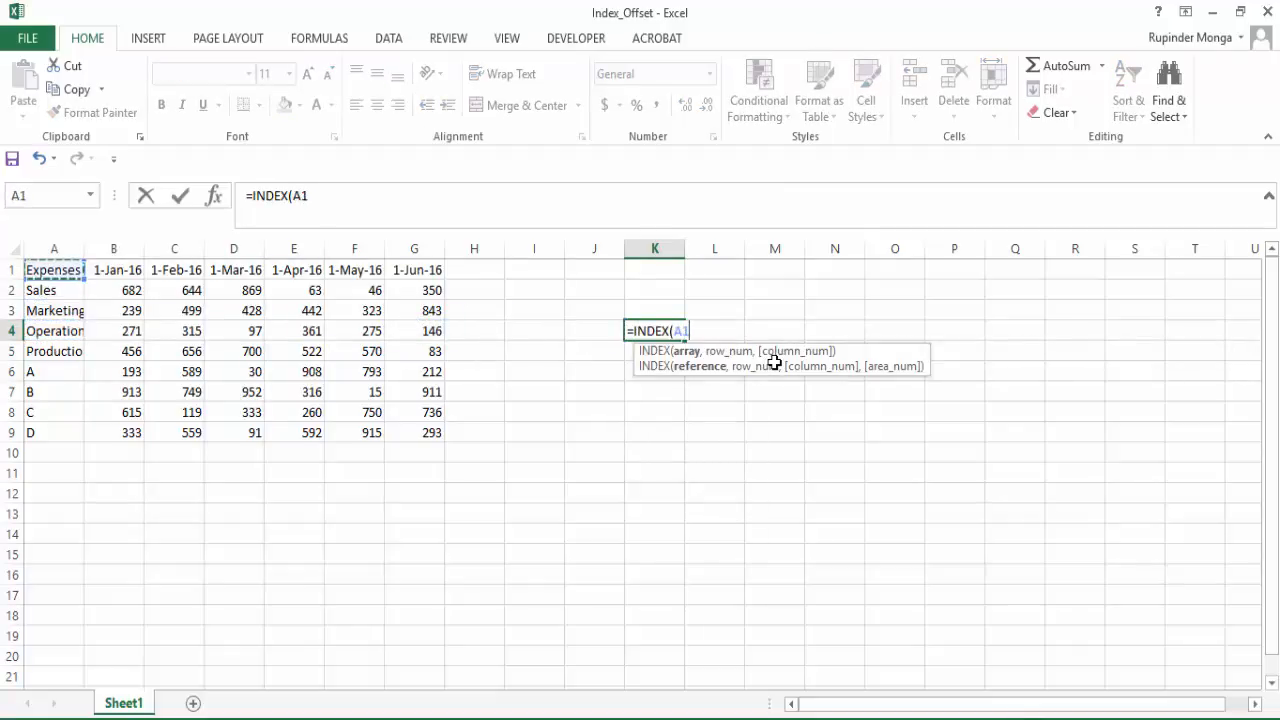
{"action": "key", "text": "ctrl+shift+Right"}
{"action": "key", "text": "ctrl+shift+Down"}
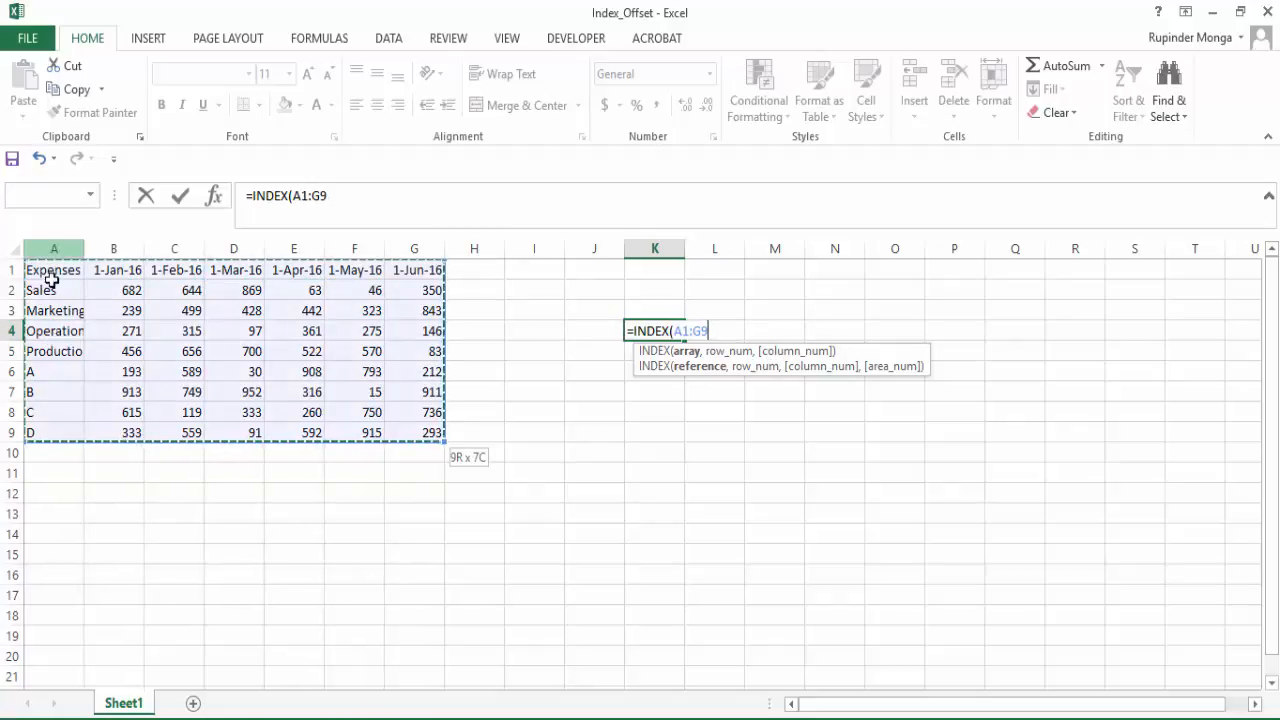
Step: Try the values-only range B2:G9 as the INDEX array
{"action": "left_click", "coordinate": [118, 290]}
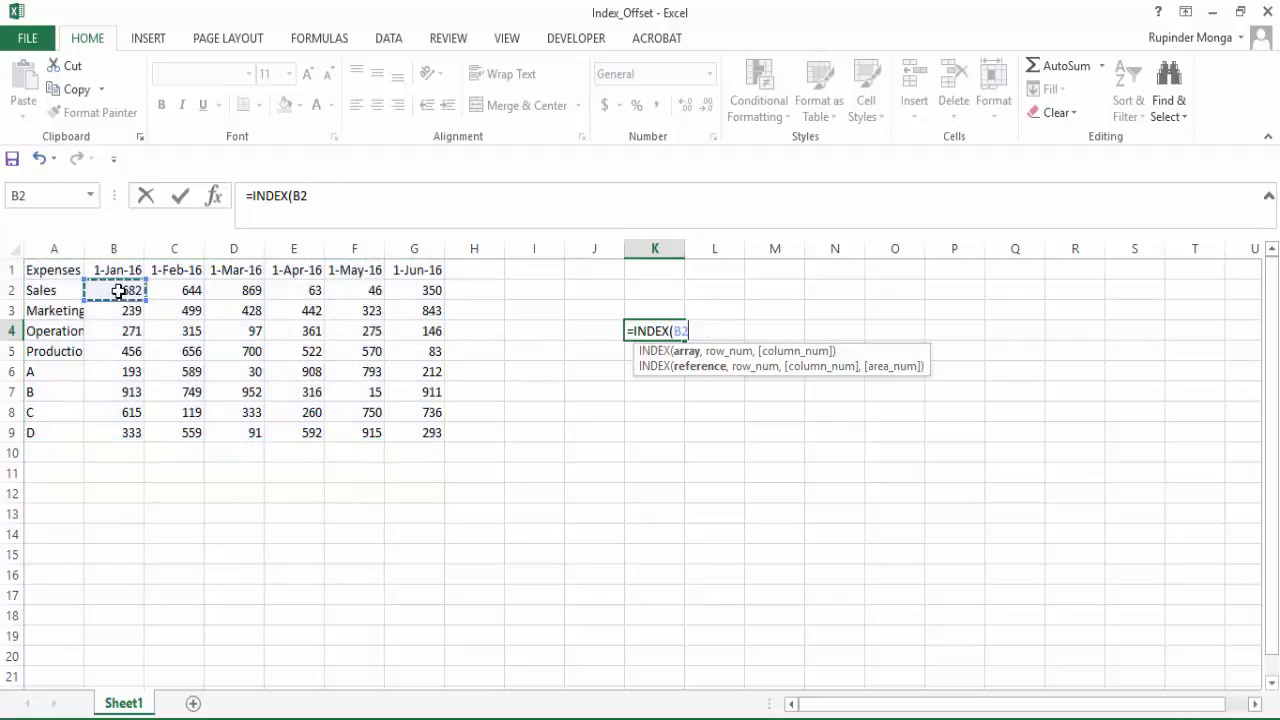
{"action": "key", "text": "ctrl+shift+Right"}
{"action": "key", "text": "ctrl+shift+Down"}
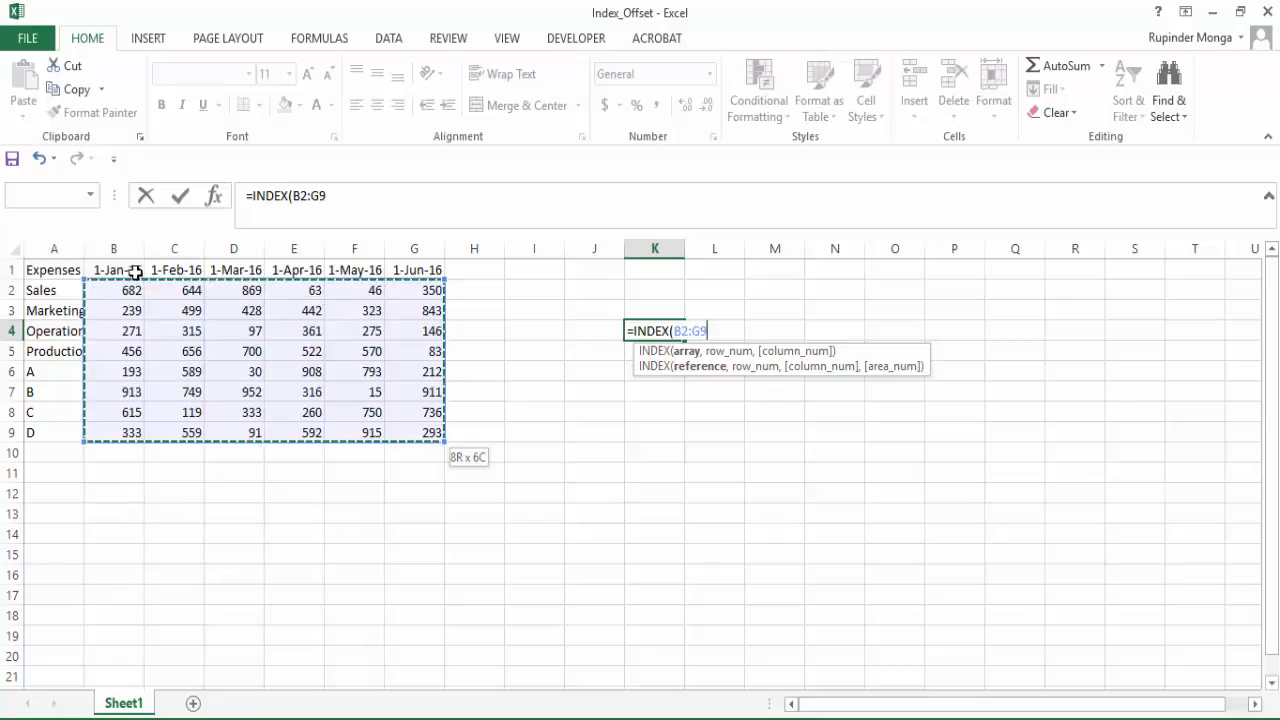
Step: Set the INDEX array to A1:G9 with row number 4 and enter =INDEX(A1:G9,4) in K4
{"action": "left_click", "coordinate": [70, 272]}
{"action": "left_click_drag", "start_coordinate": [70, 272], "coordinate": [440, 437]}
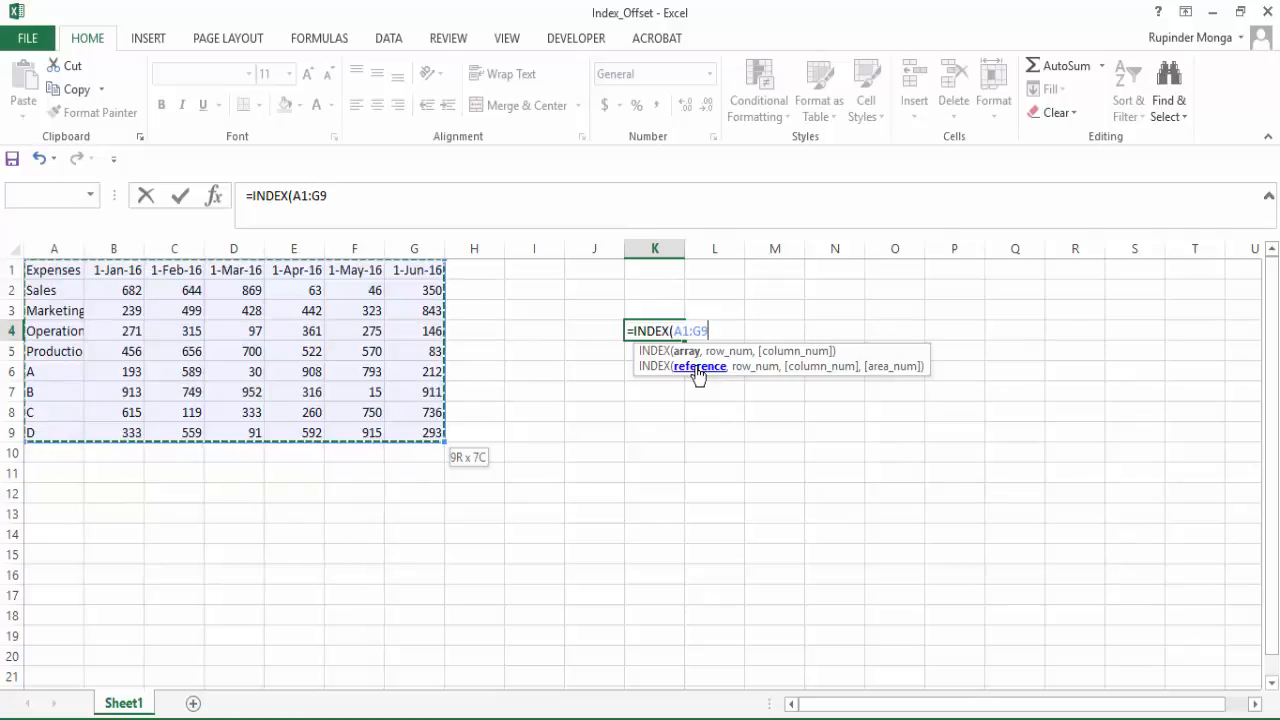
{"action": "type", "text": ","}
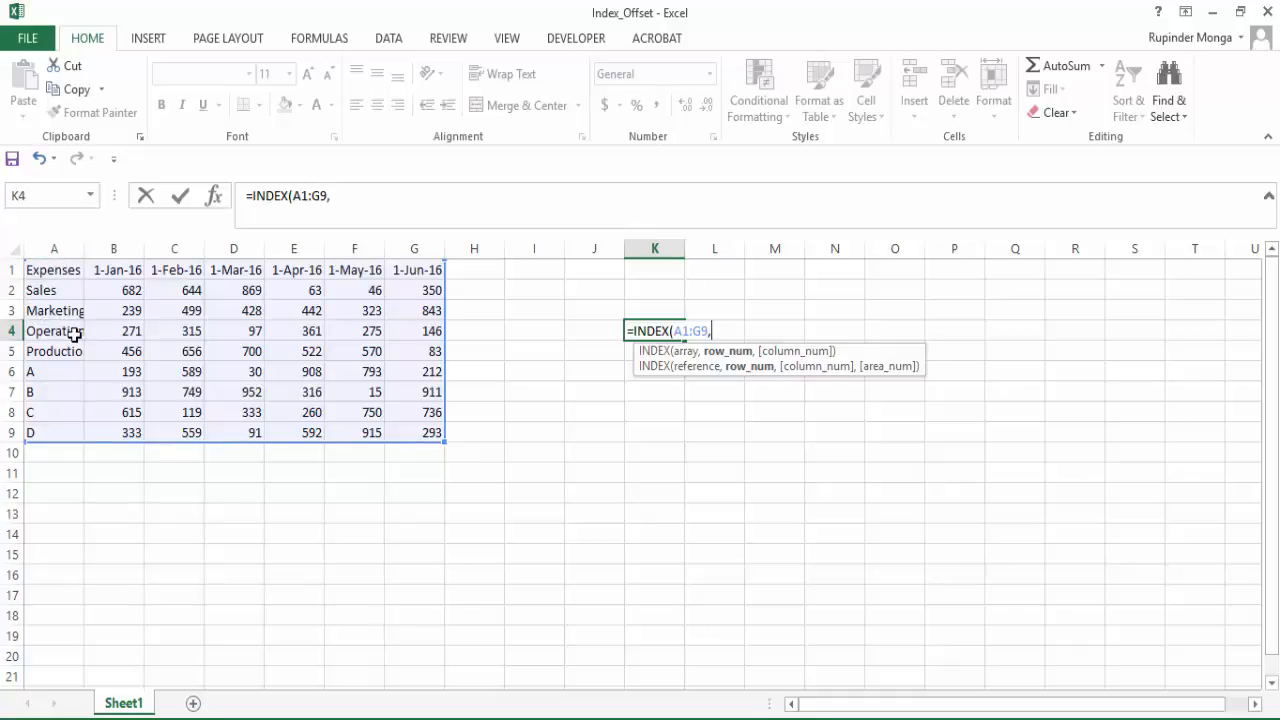
{"action": "type", "text": "4,"}
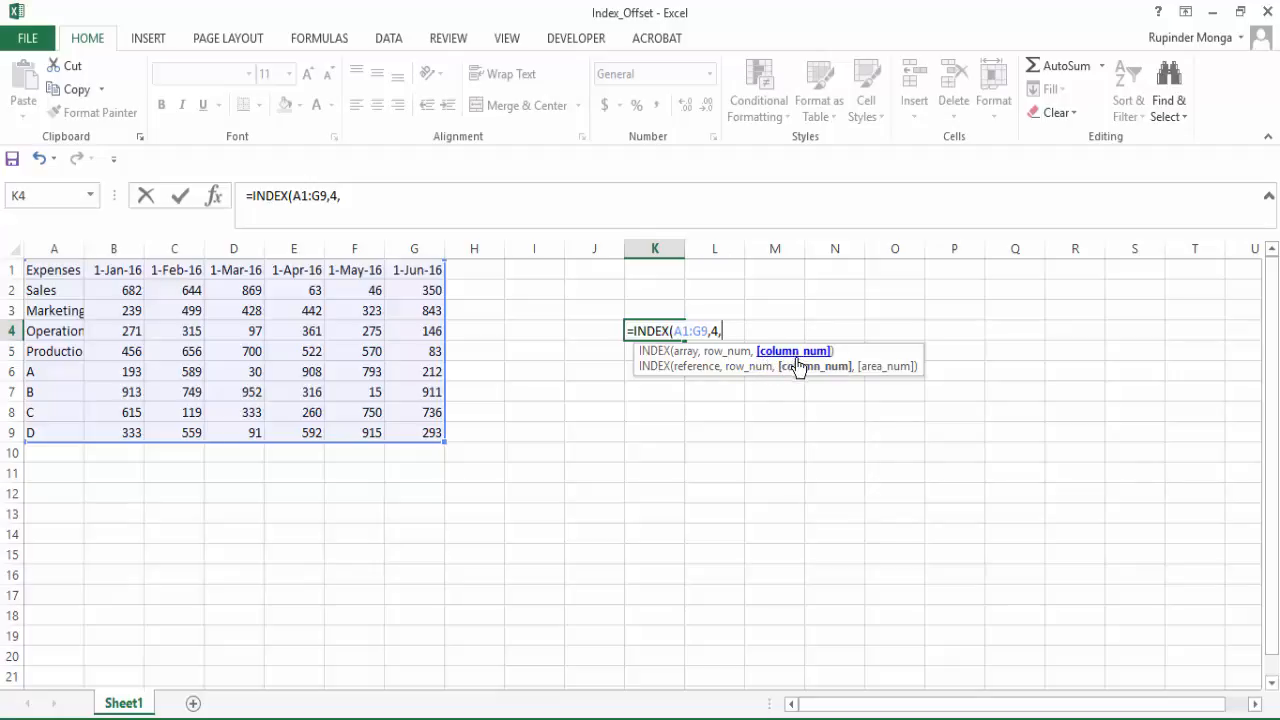
{"action": "key", "text": "BackSpace"}
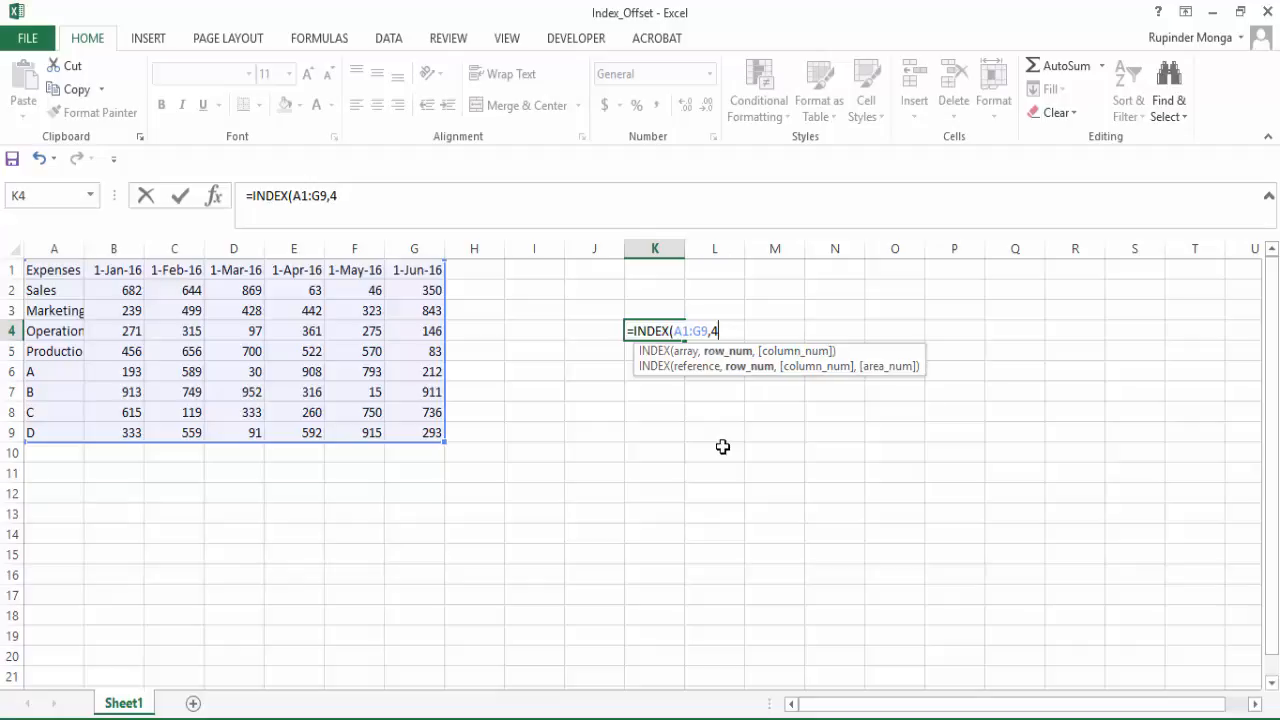
{"action": "type", "text": ")"}
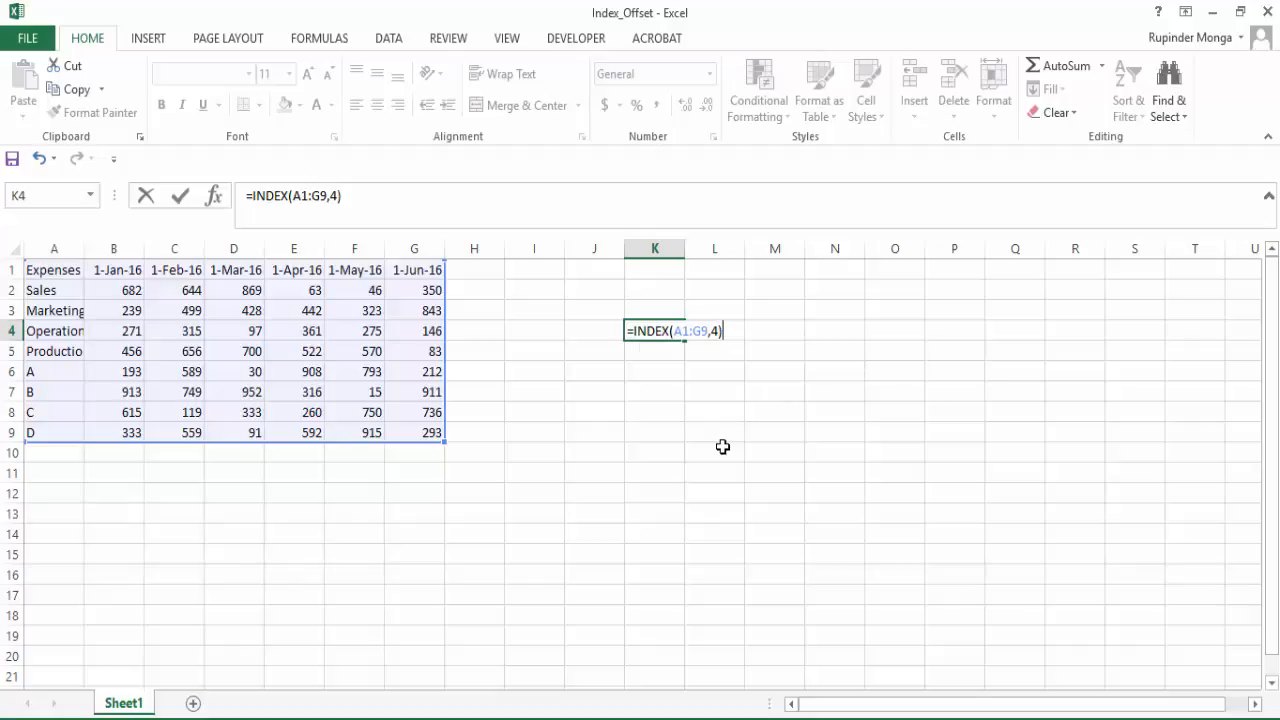
{"action": "key", "text": "ctrl+Return"}
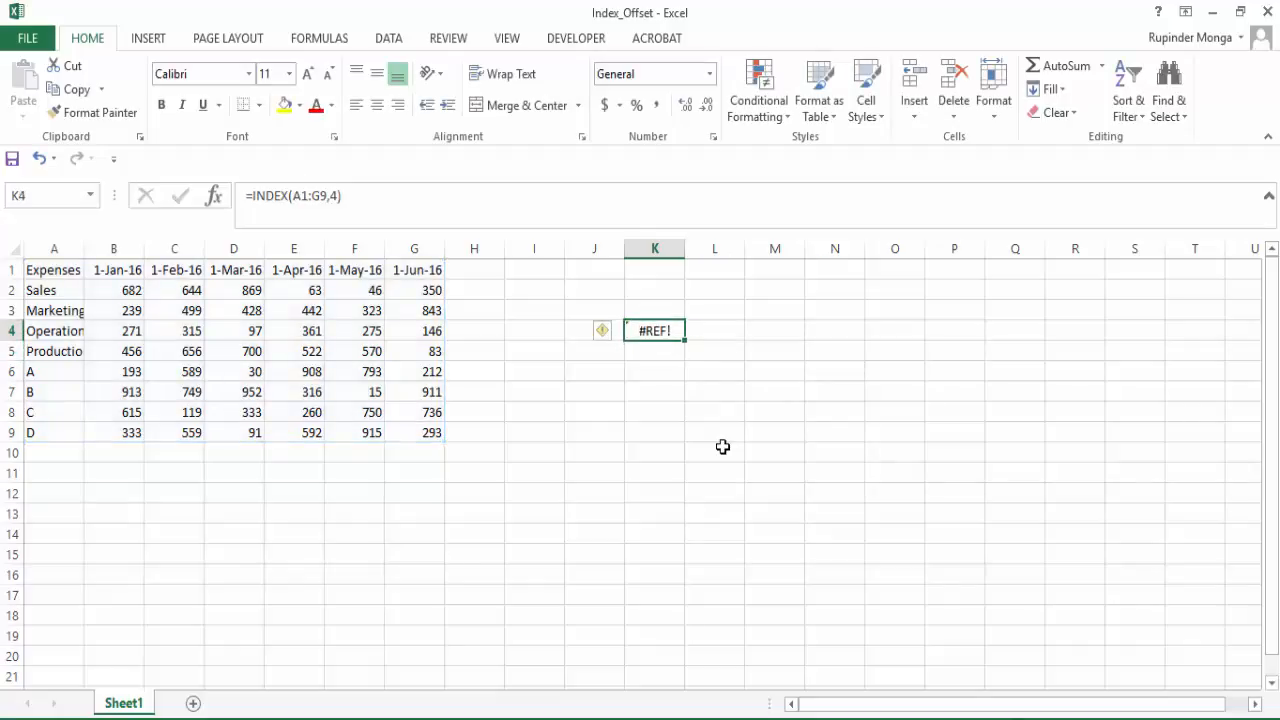
Step: Add column number 5 to the INDEX formula in K4, making it =INDEX(A1:G9,4,5)
{"action": "key", "text": "F2"}
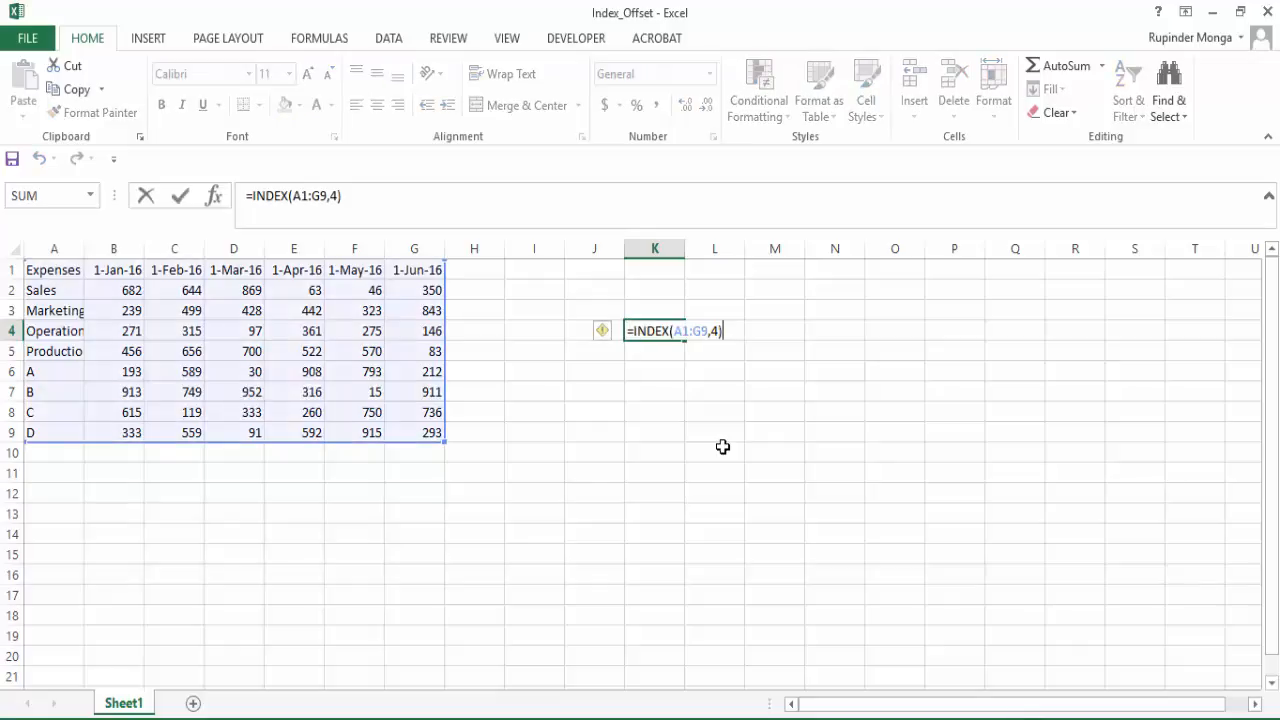
{"action": "key", "text": "Escape"}
{"action": "key", "text": "F2"}
{"action": "key", "text": "Left"}
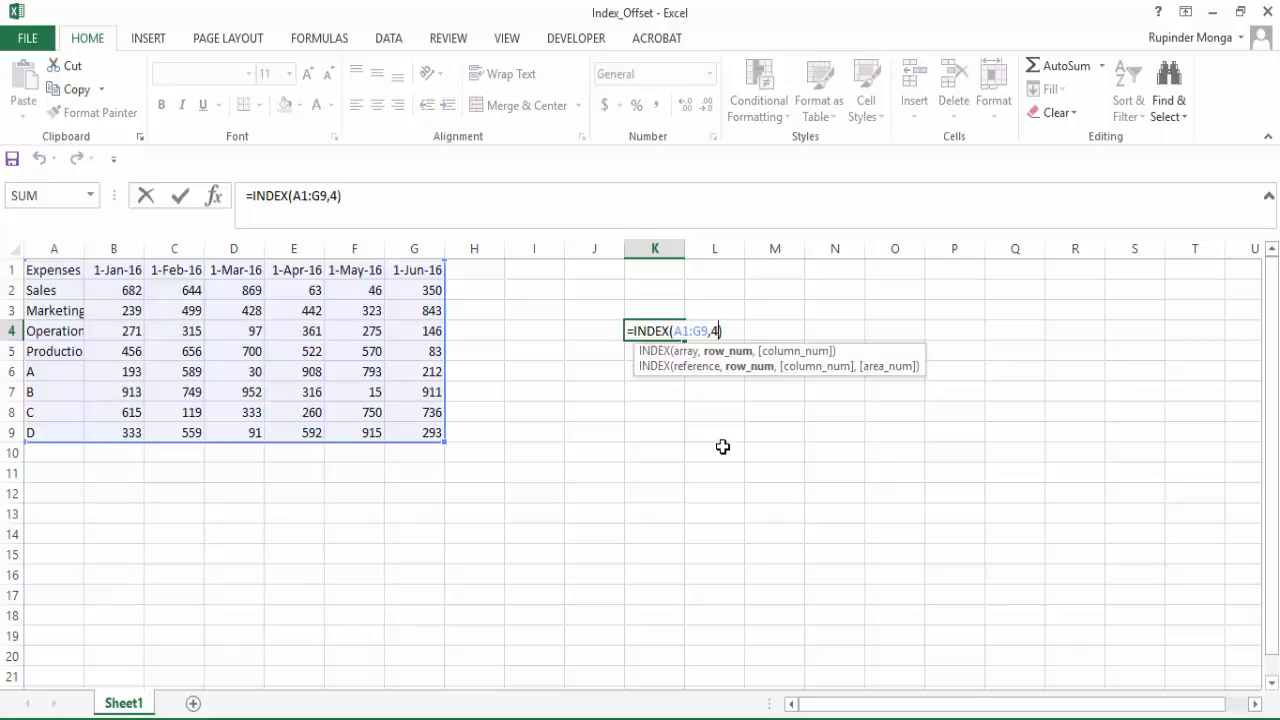
{"action": "type", "text": ","}
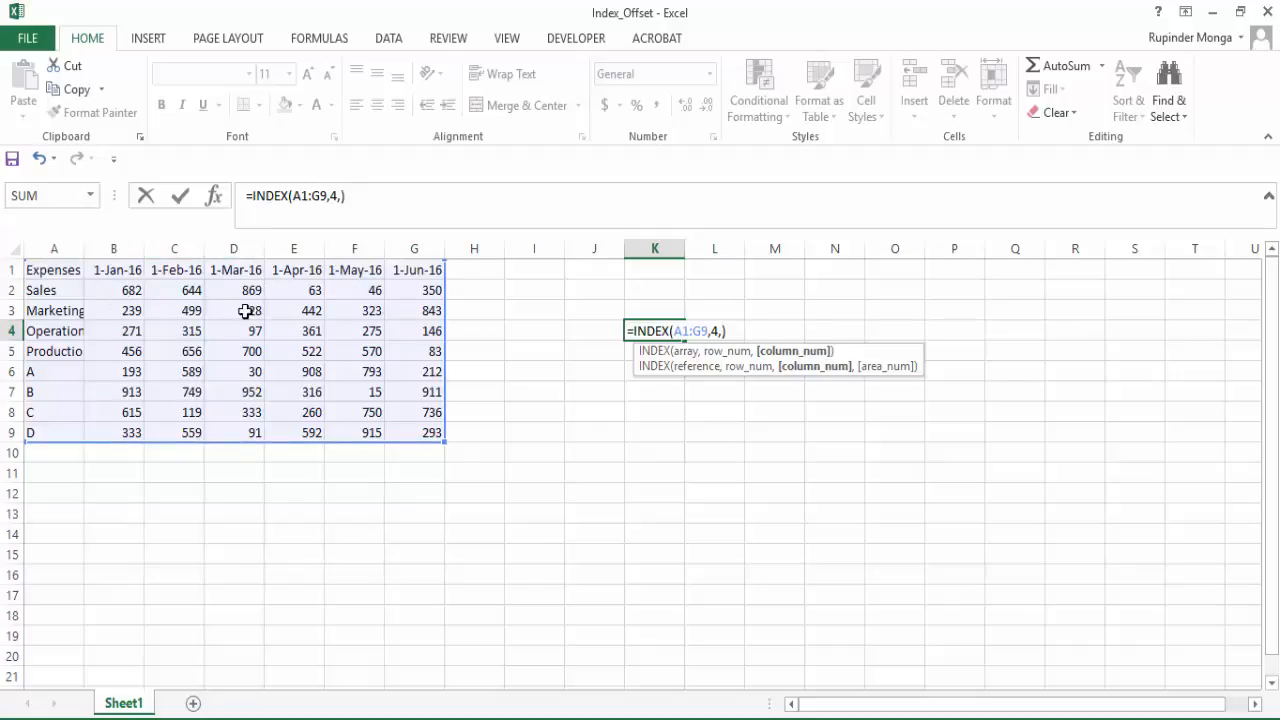
{"action": "type", "text": "5"}
{"action": "key", "text": "Return"}
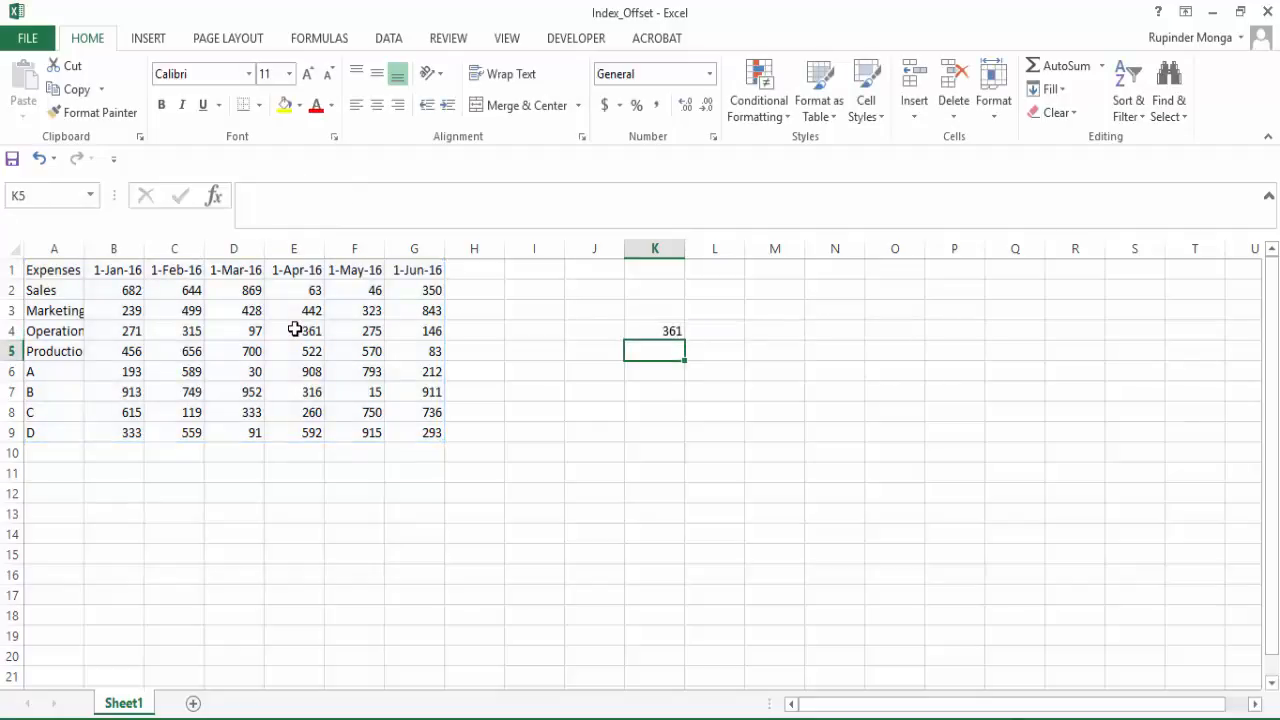
Step: Change the column number in K4's INDEX formula to 6, making it =INDEX(A1:G9,4,6)
{"action": "key", "text": "Up"}
{"action": "key", "text": "F2"}
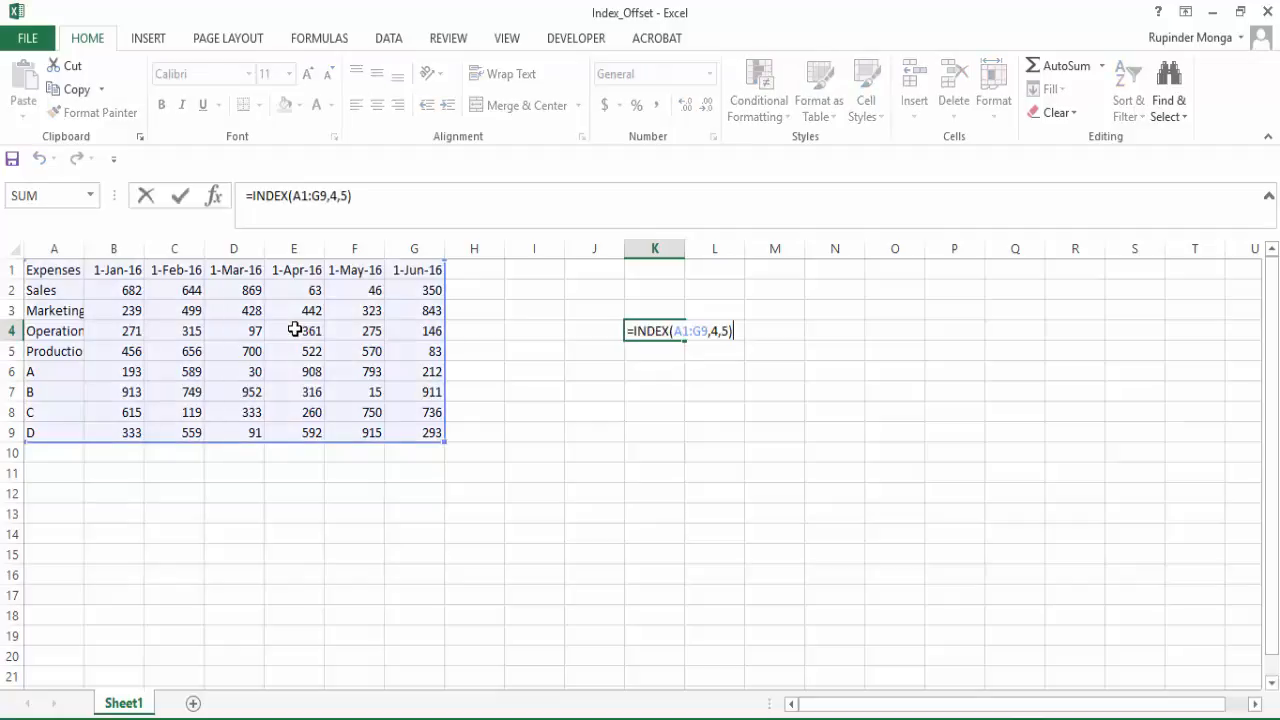
{"action": "key", "text": "BackSpace"}
{"action": "key", "text": "BackSpace"}
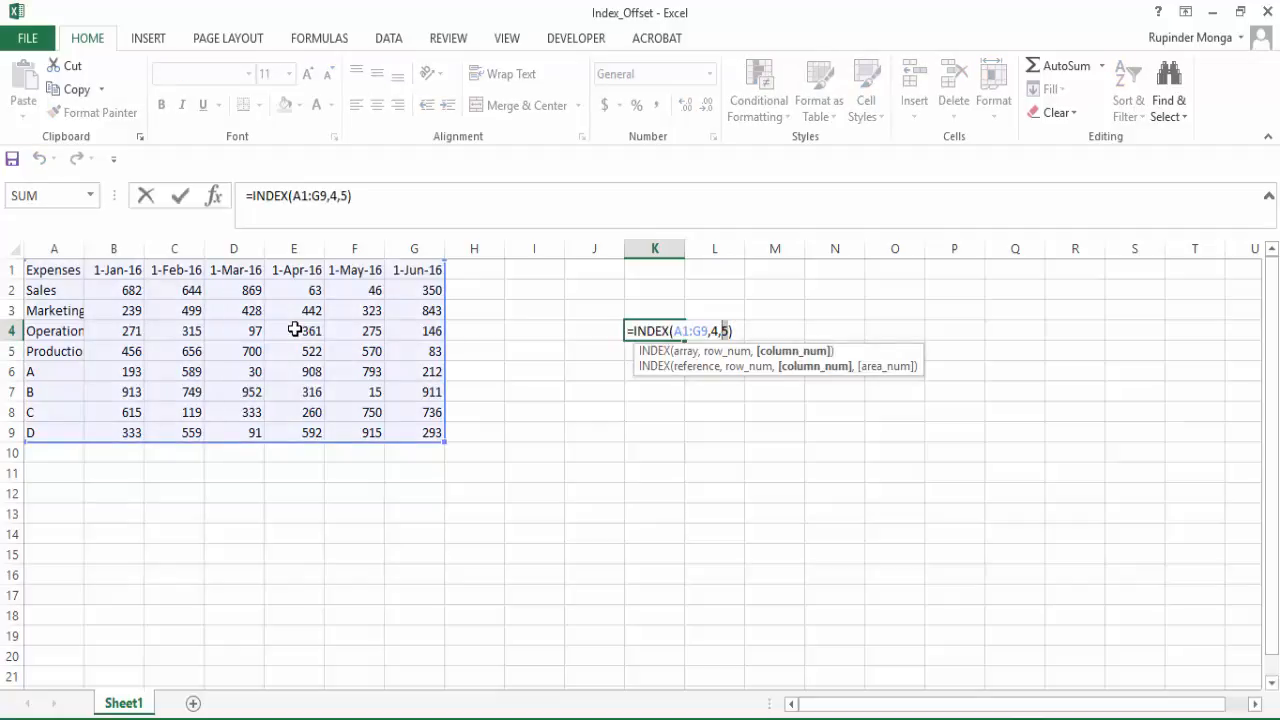
{"action": "type", "text": "6"}
{"action": "key", "text": "Return"}
{"action": "key", "text": "Up"}
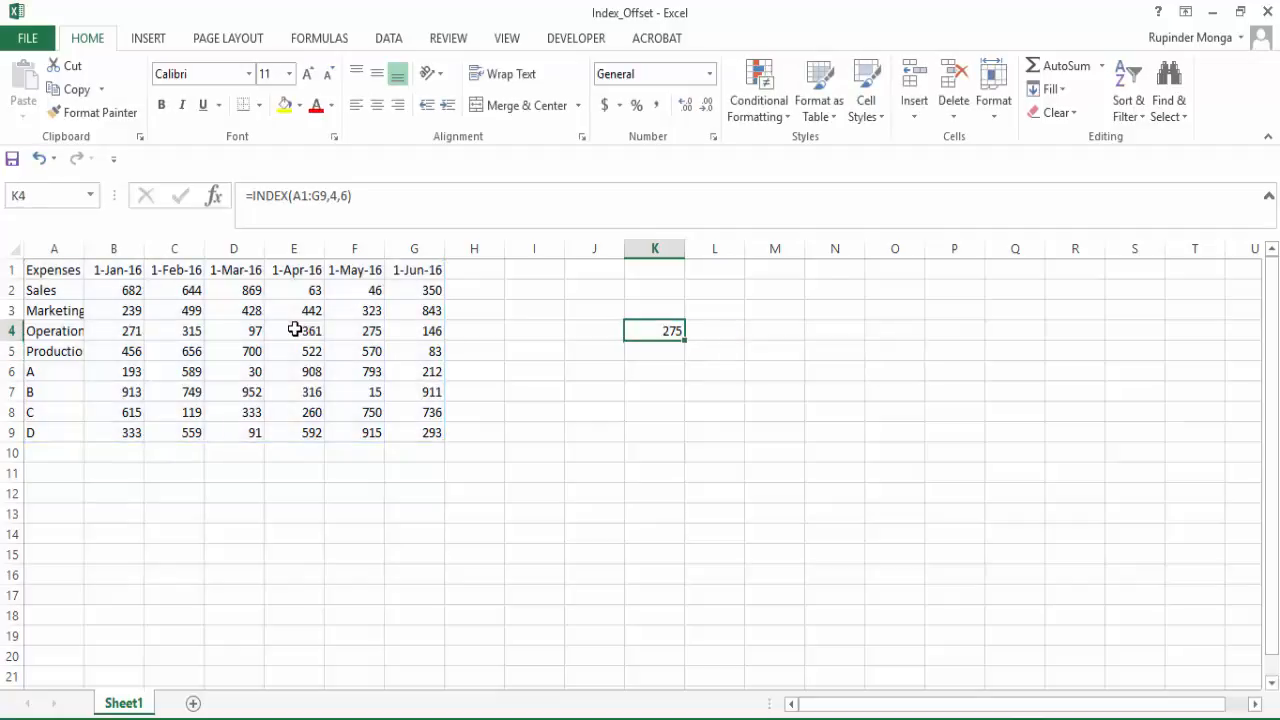
{"action": "key", "text": "F2"}
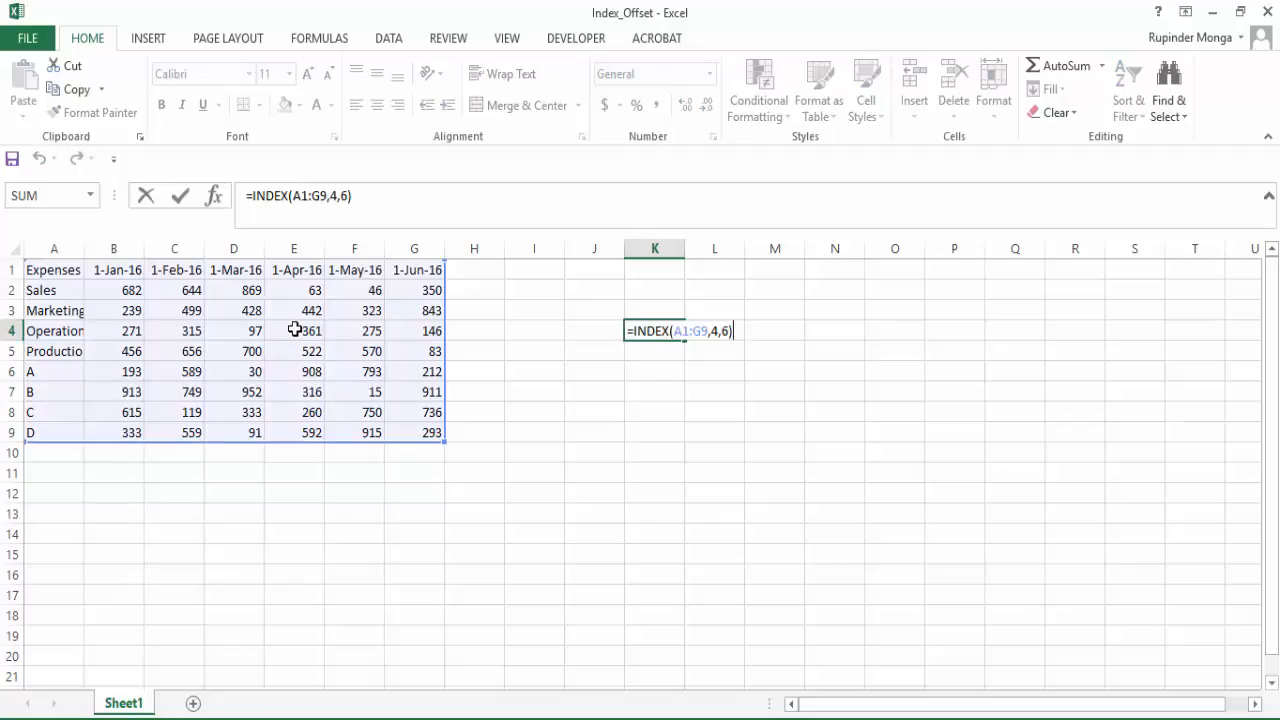
{"action": "key", "text": "Return"}
Step: Start an INDEX formula in K5 with the values-only range B2:G9 as its array
{"action": "type", "text": "="}
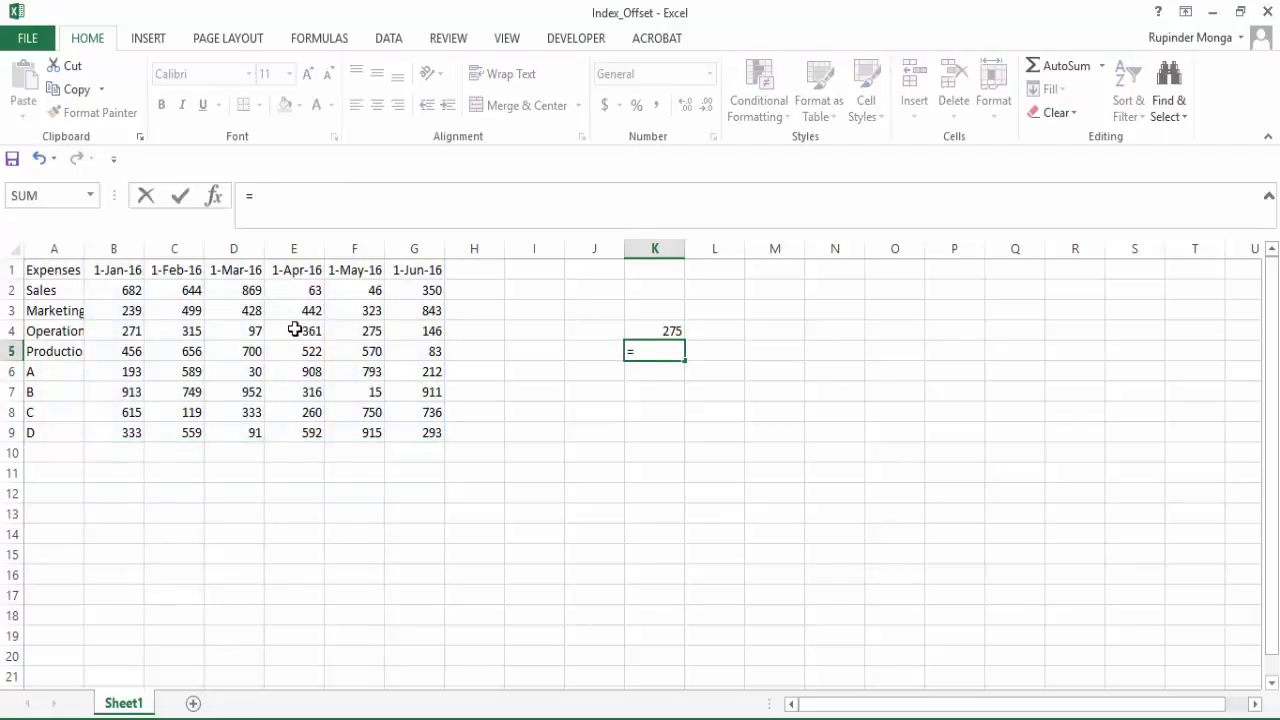
{"action": "type", "text": "ind"}
{"action": "key", "text": "Tab"}
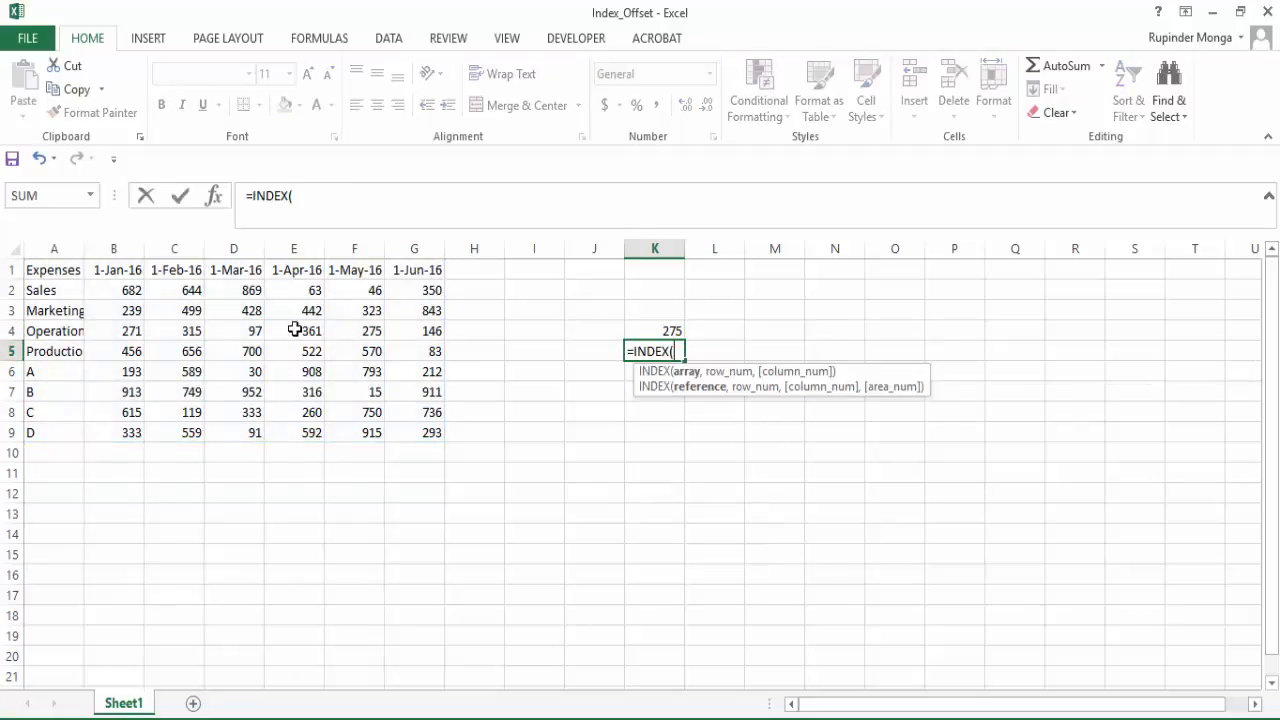
{"action": "key", "text": "Left"}
{"action": "key", "text": "Left"}
{"action": "key", "text": "Left"}
{"action": "key", "text": "Left"}
{"action": "key", "text": "Left"}
{"action": "key", "text": "Left"}
{"action": "key", "text": "Left"}
{"action": "key", "text": "Left"}
{"action": "key", "text": "Left"}
{"action": "key", "text": "Left"}
{"action": "key", "text": "Up"}
{"action": "key", "text": "Up"}
{"action": "key", "text": "Up"}
{"action": "key", "text": "Right"}
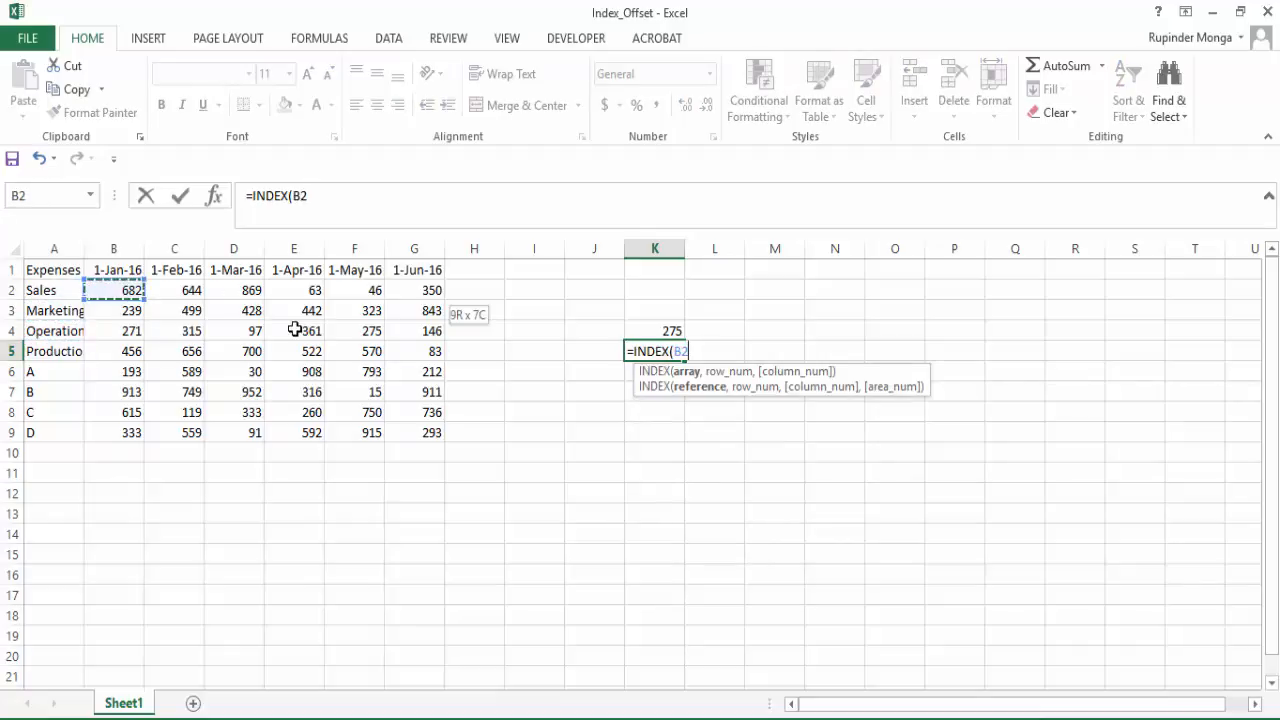
{"action": "key", "text": "ctrl+shift+Right"}
{"action": "key", "text": "ctrl+shift+Down"}
{"action": "type", "text": ","}
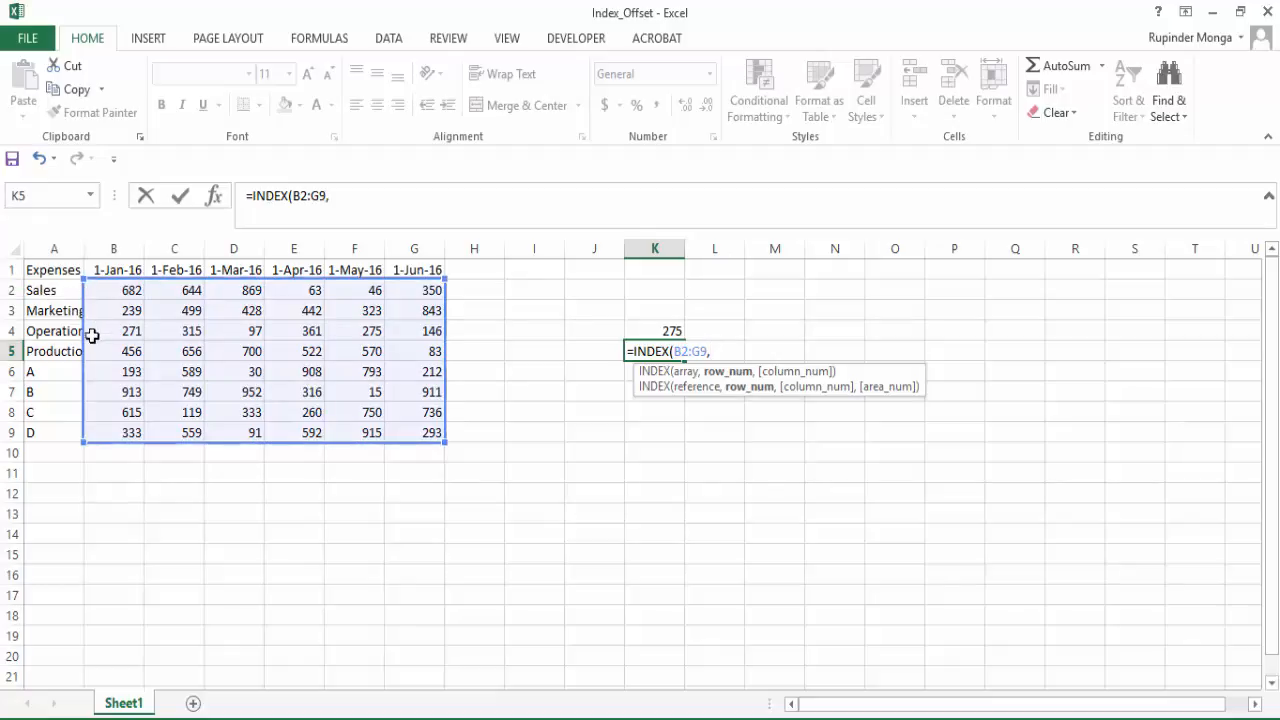
Step: Complete K5's formula with row number 3 and column number 5 as =INDEX(B2:G9,3,5)
{"action": "type", "text": "3,"}
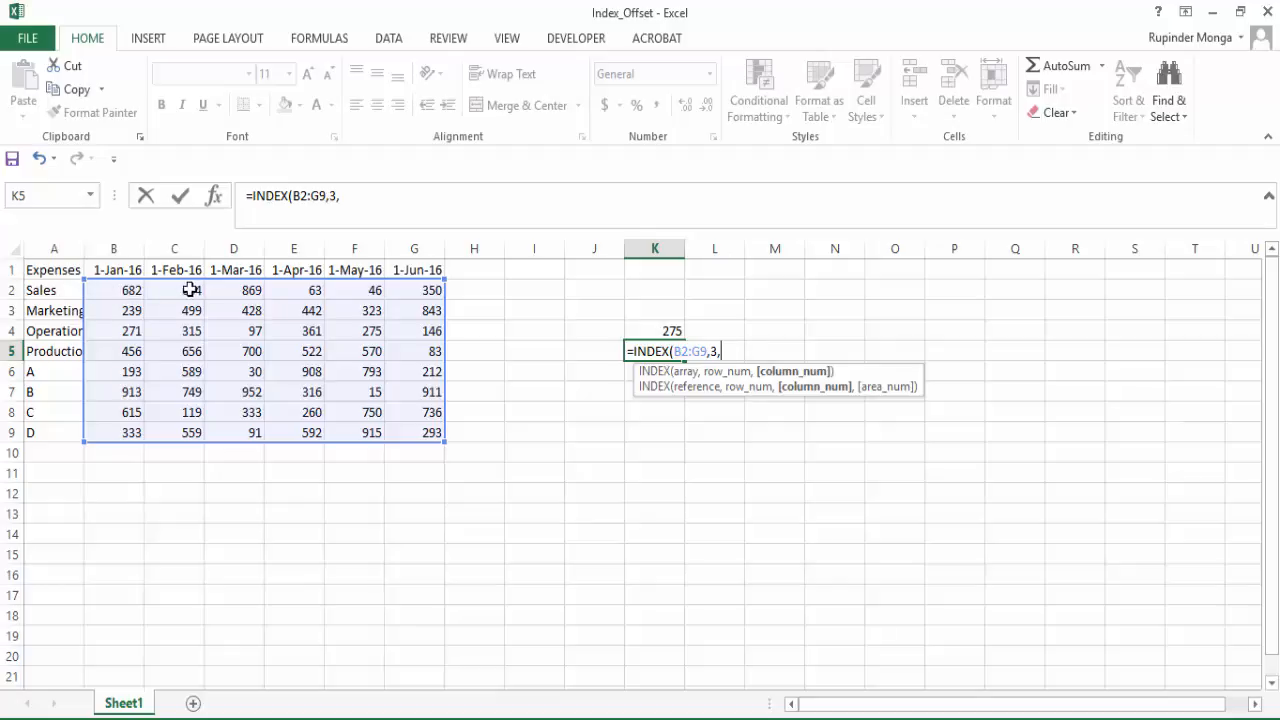
{"action": "type", "text": "5"}
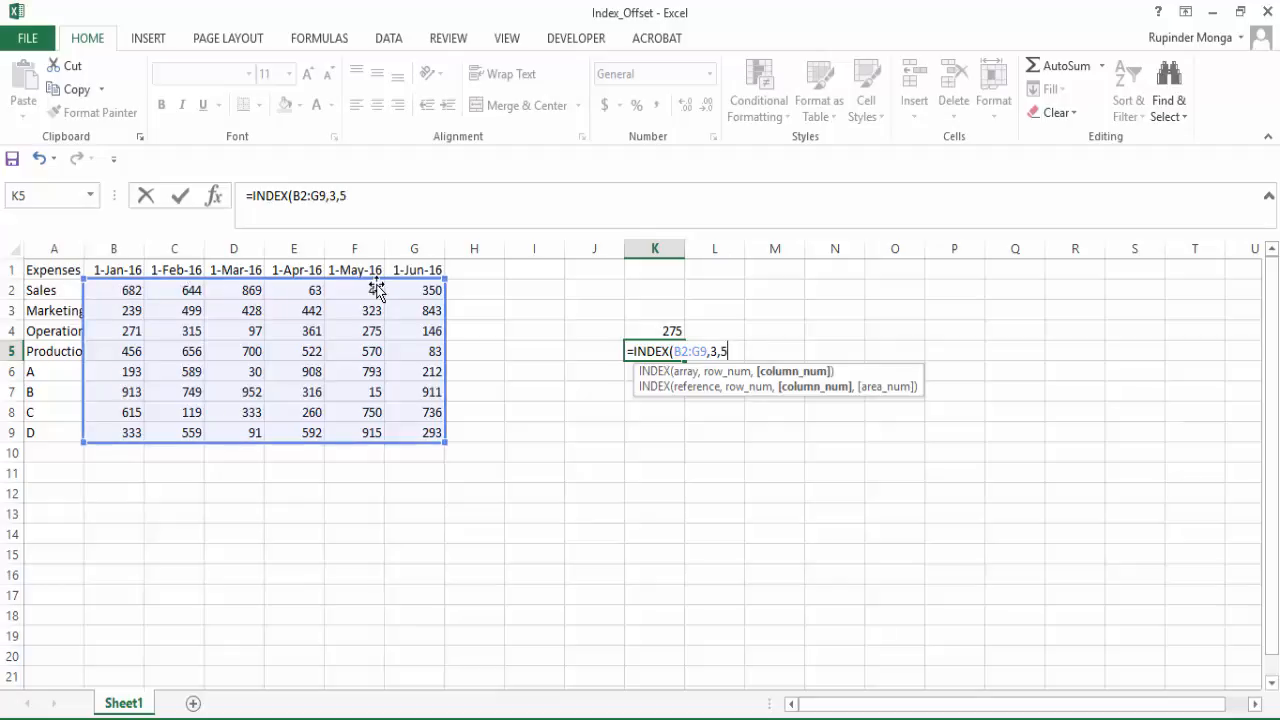
{"action": "type", "text": ")"}
{"action": "key", "text": "Return"}
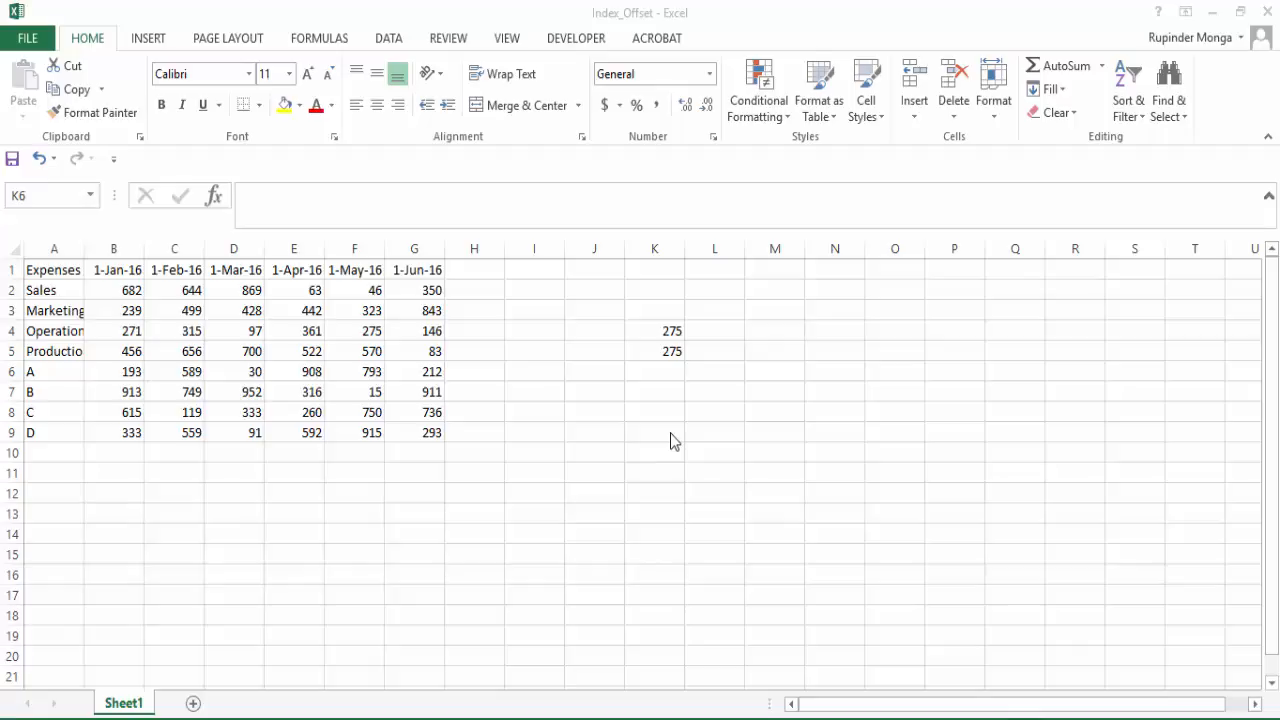
Step: Compare the array, row and column arguments of the INDEX formulas in K5 and K4
{"action": "left_click", "coordinate": [670, 352]}
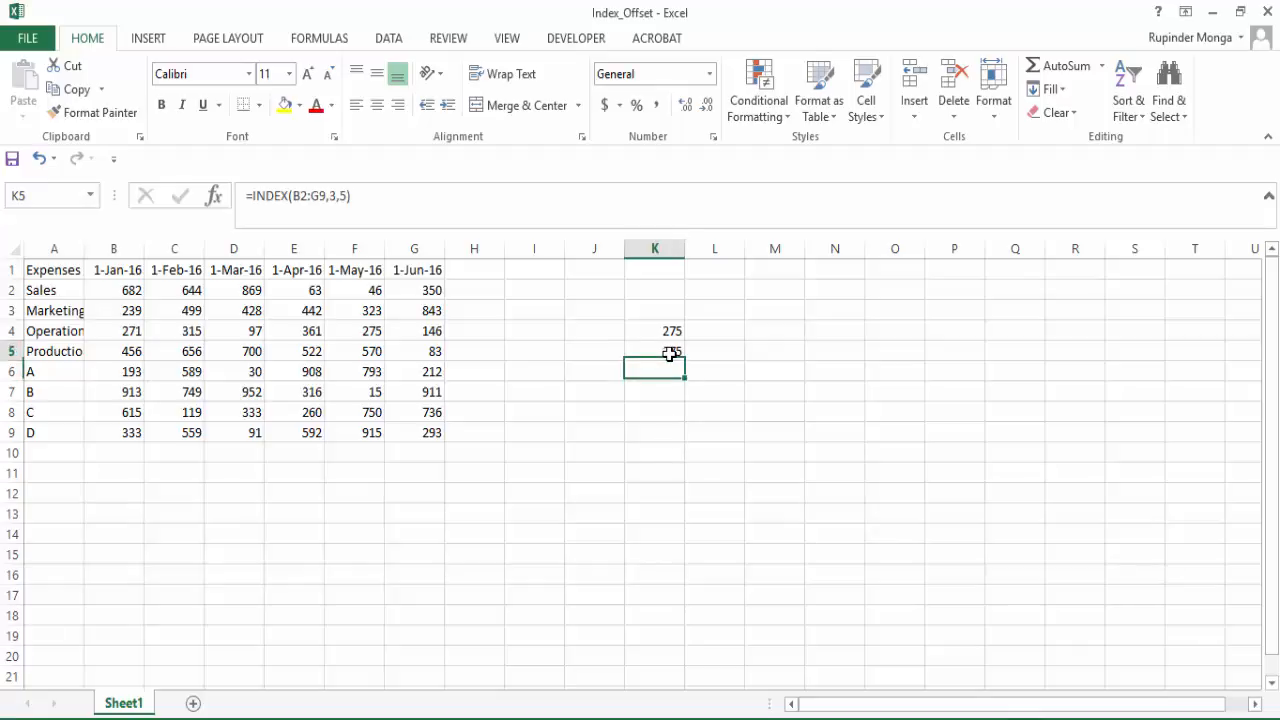
{"action": "key", "text": "F2"}
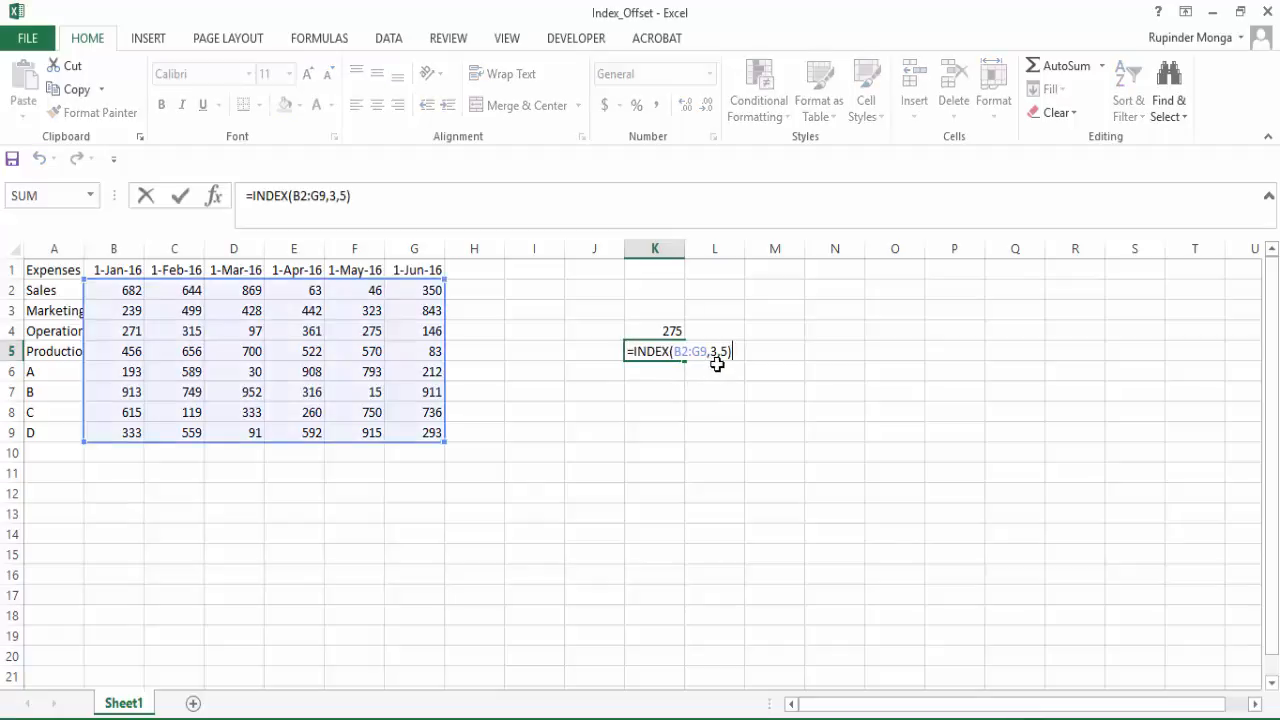
{"action": "key", "text": "Escape"}
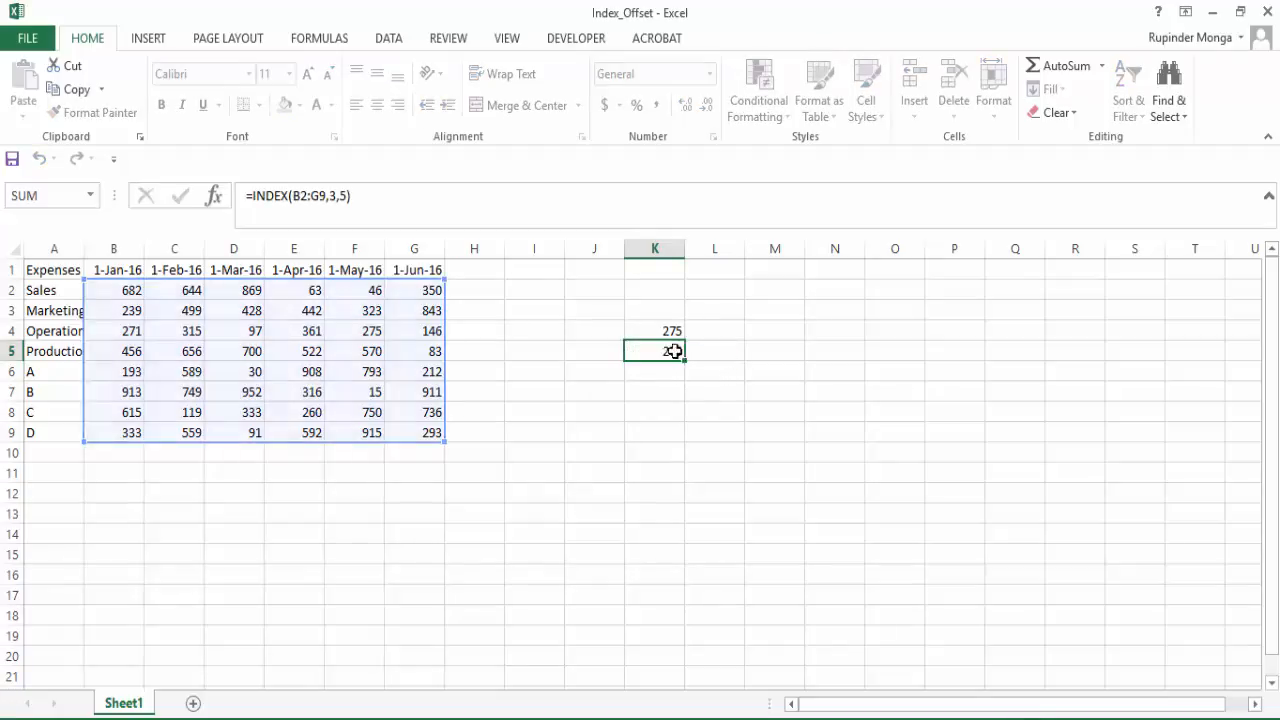
{"action": "key", "text": "Up"}
{"action": "key", "text": "F2"}
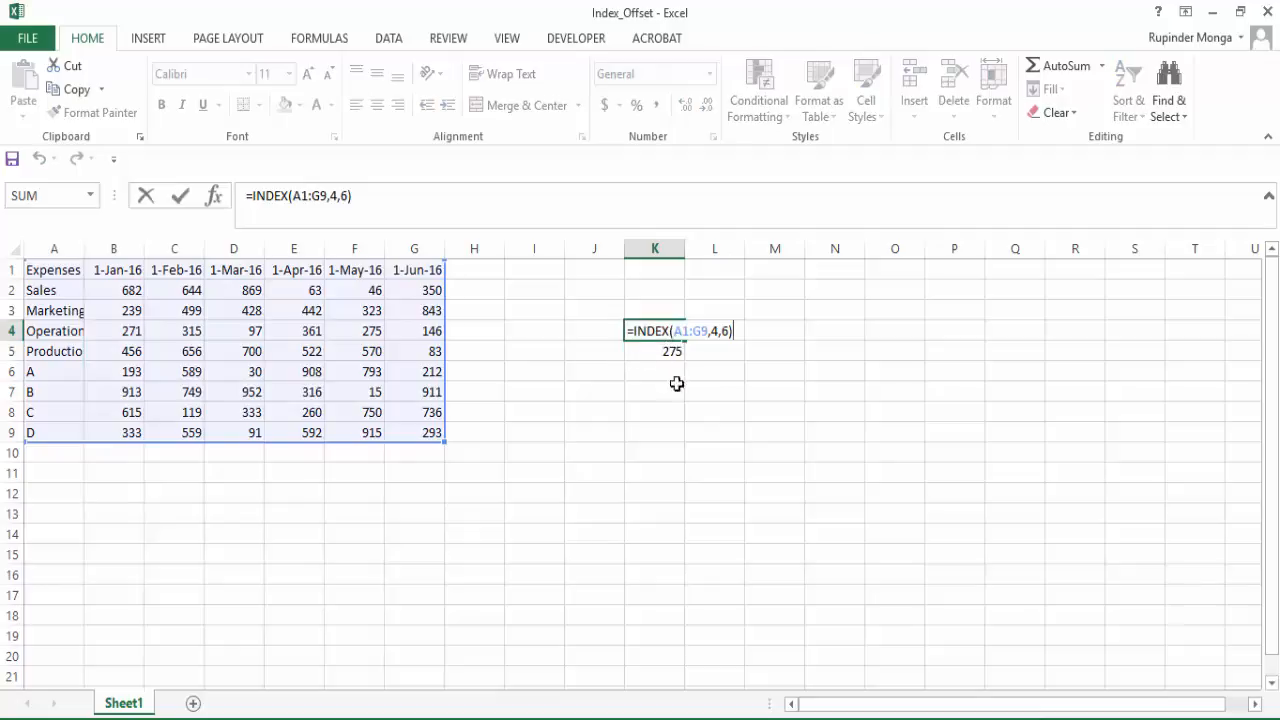
{"action": "key", "text": "Escape"}
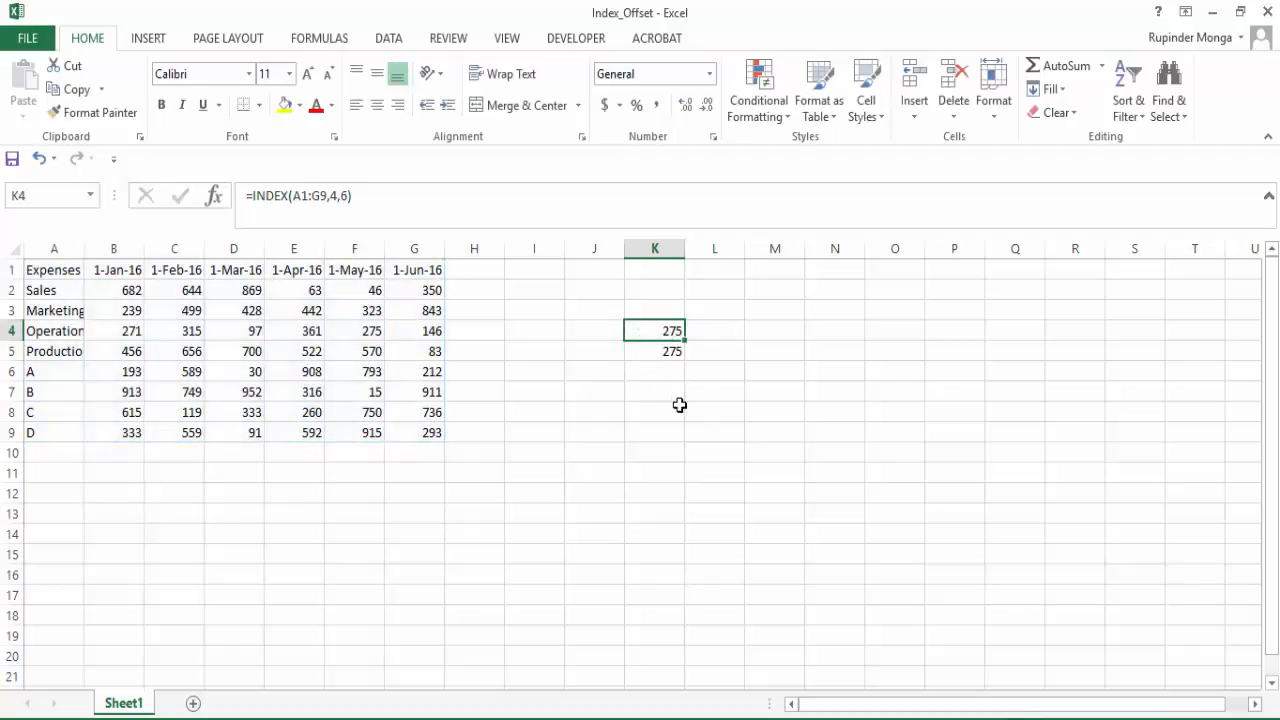
{"action": "key", "text": "Right"}
{"action": "key", "text": "Right"}
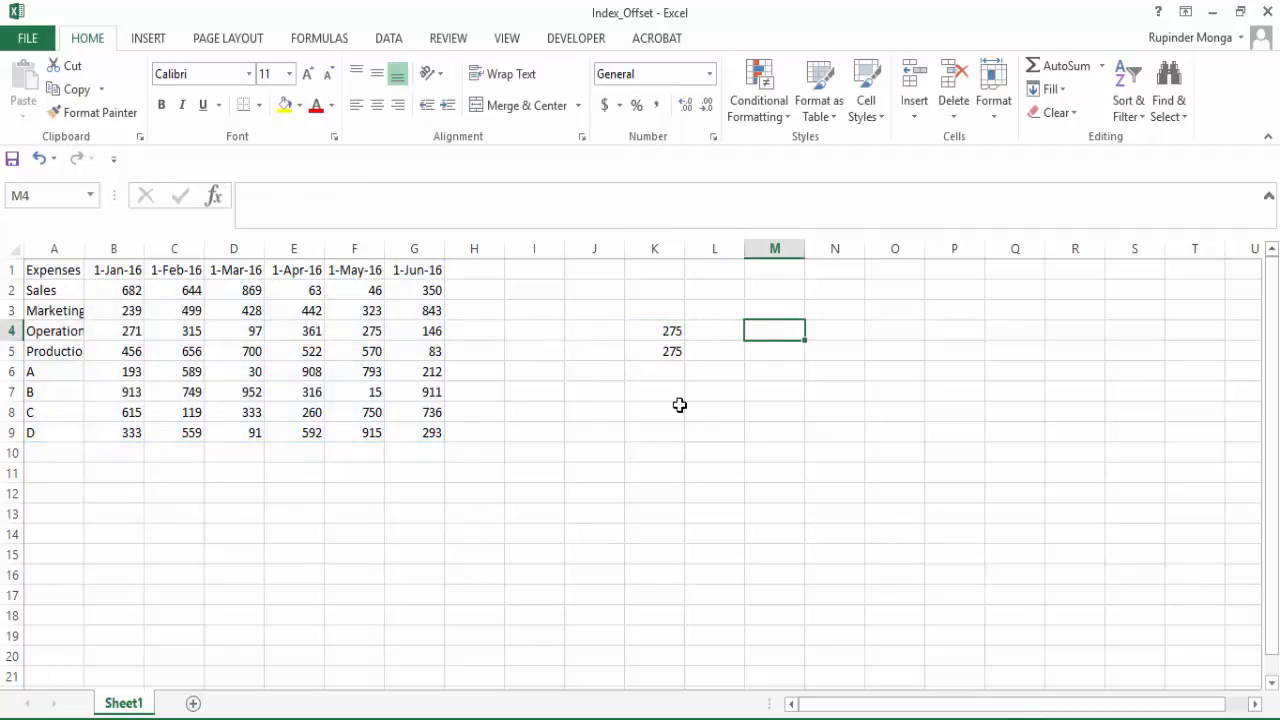
{"action": "type", "text": "=m"}
{"action": "key", "text": "Tab"}
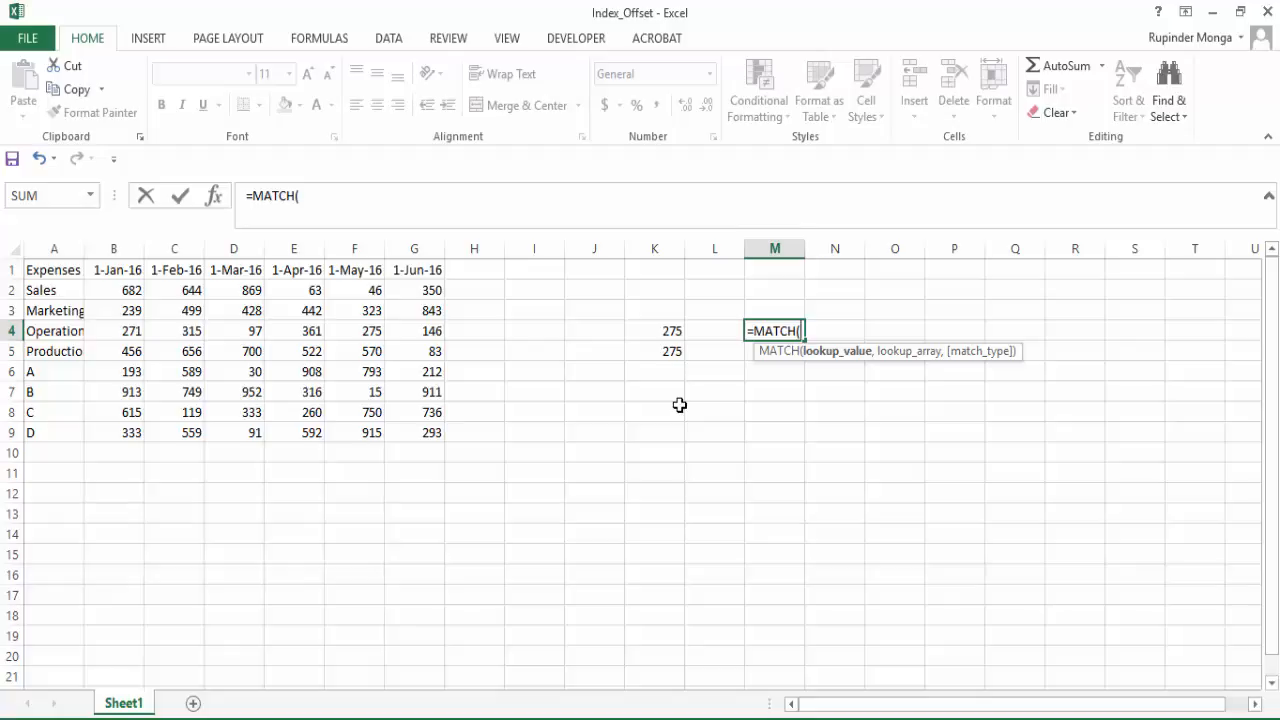
{"action": "key", "text": "Escape"}
Step: Copy the May header date from F1 into M2 as a value and apply the date format
{"action": "left_click", "coordinate": [370, 268]}
{"action": "key", "text": "ctrl+c"}
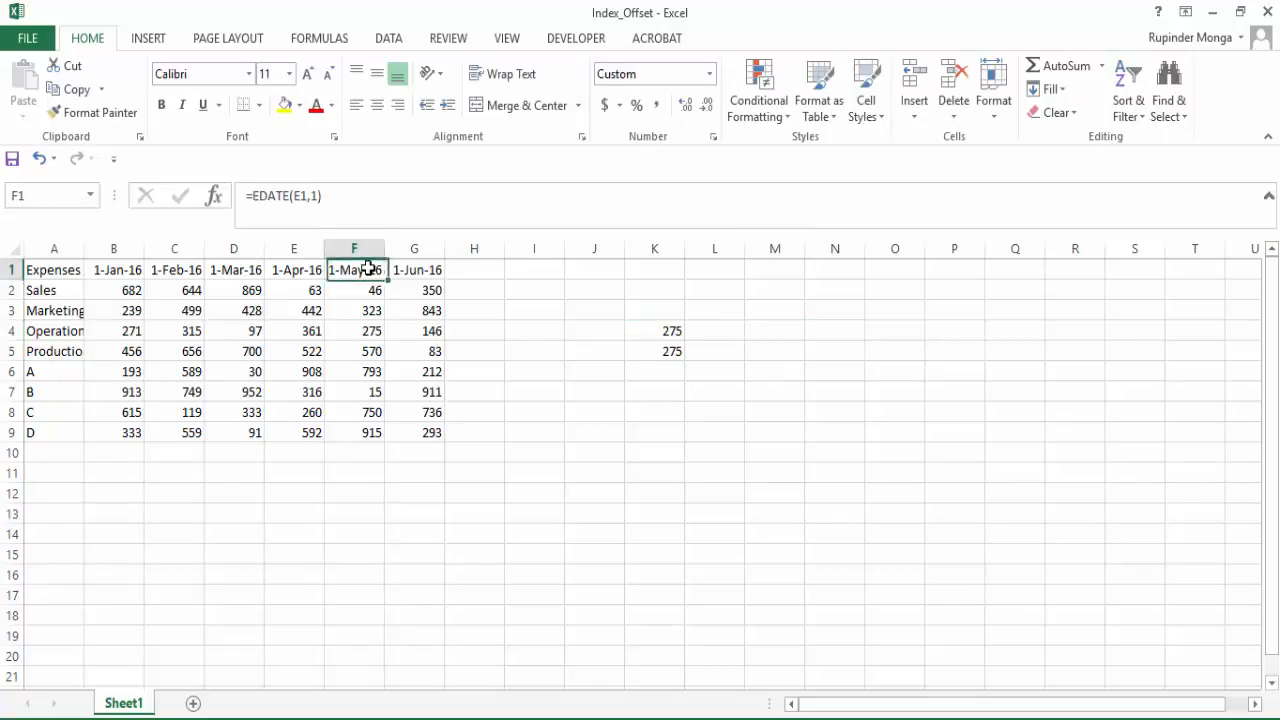
{"action": "key", "text": "Right"}
{"action": "key", "text": "Right"}
{"action": "key", "text": "Right"}
{"action": "key", "text": "Right"}
{"action": "key", "text": "Right"}
{"action": "key", "text": "Right"}
{"action": "key", "text": "Right"}
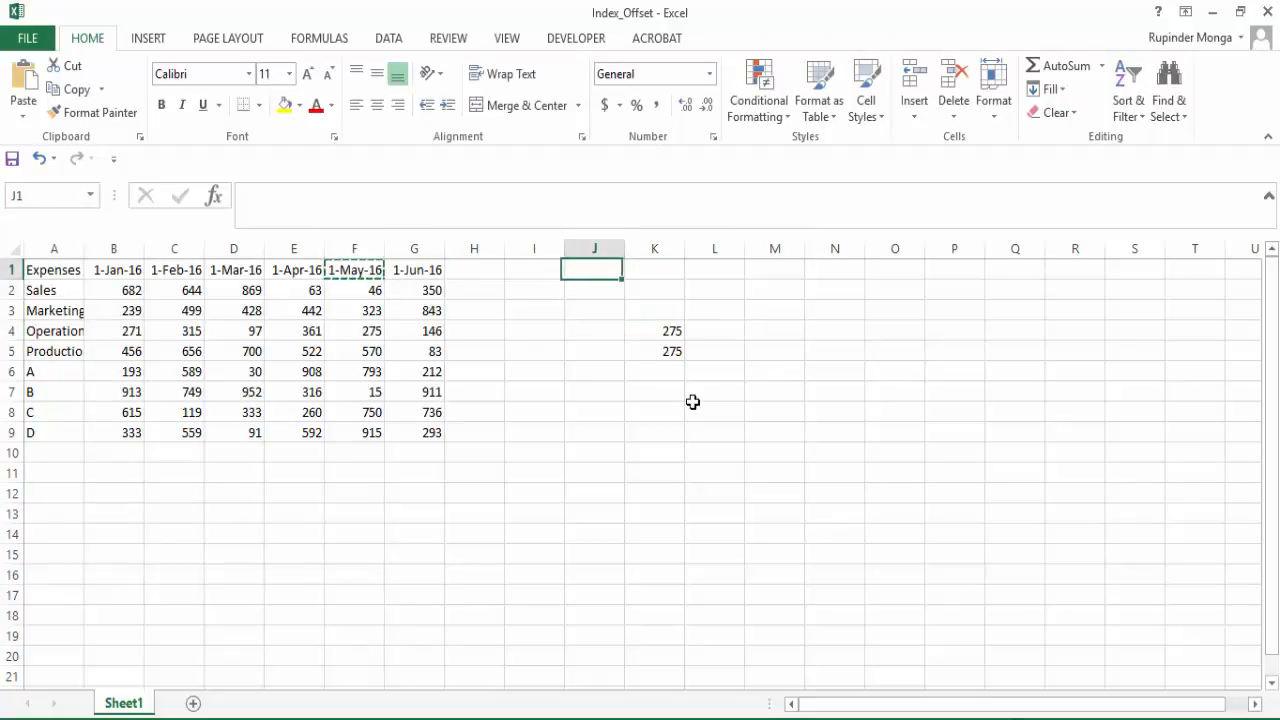
{"action": "key", "text": "Down"}
{"action": "key", "text": "alt+e"}
{"action": "key", "text": "s"}
{"action": "key", "text": "v"}
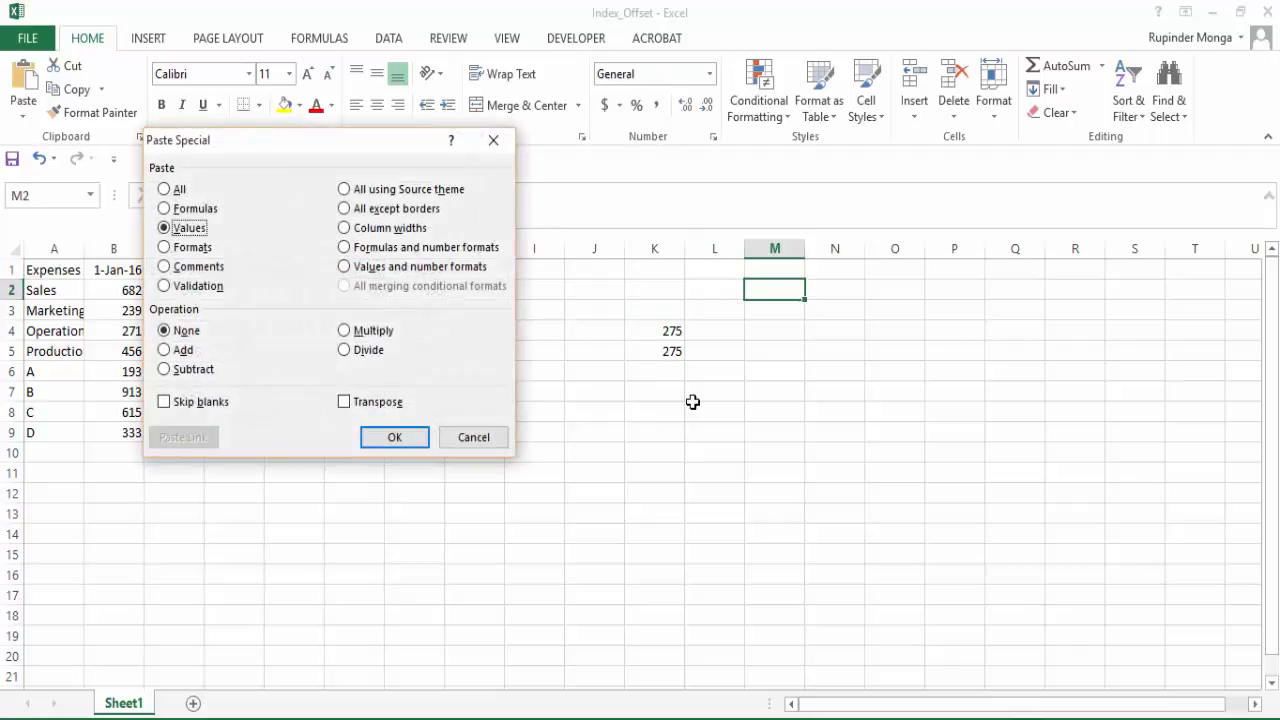
{"action": "key", "text": "Return"}
{"action": "key", "text": "ctrl+shift+3"}
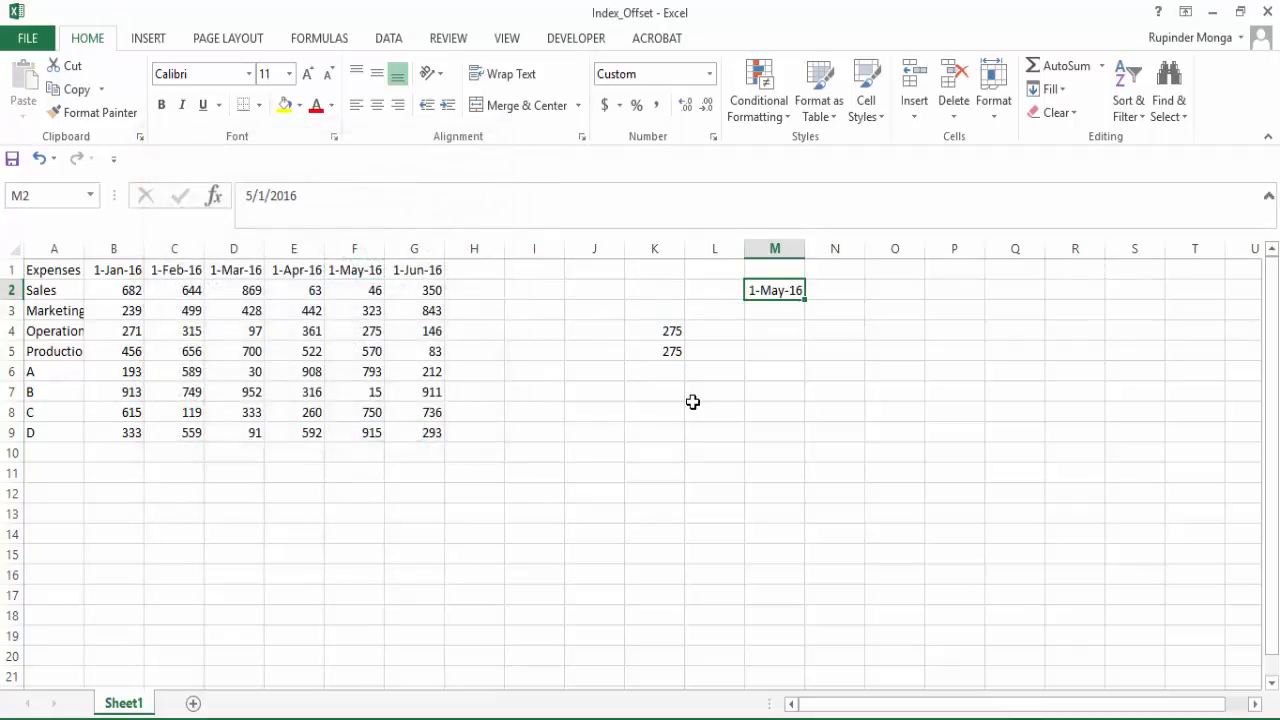
Step: Copy the Operations label from A4 and paste it into M3 as a value
{"action": "key", "text": "Left"}
{"action": "key", "text": "Left"}
{"action": "key", "text": "Left"}
{"action": "key", "text": "Left"}
{"action": "key", "text": "Left"}
{"action": "key", "text": "Left"}
{"action": "key", "text": "Left"}
{"action": "key", "text": "Left"}
{"action": "key", "text": "Left"}
{"action": "key", "text": "Left"}
{"action": "key", "text": "Left"}
{"action": "key", "text": "Left"}
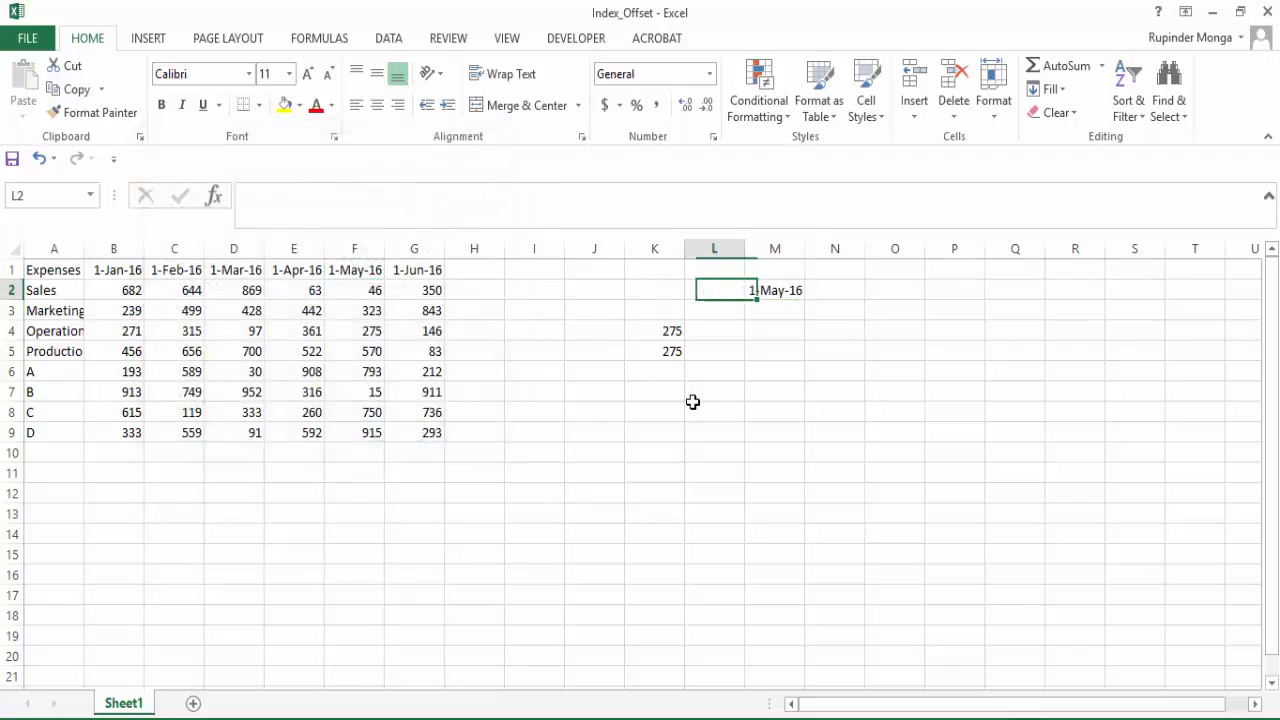
{"action": "key", "text": "Down"}
{"action": "key", "text": "Down"}
{"action": "key", "text": "ctrl+c"}
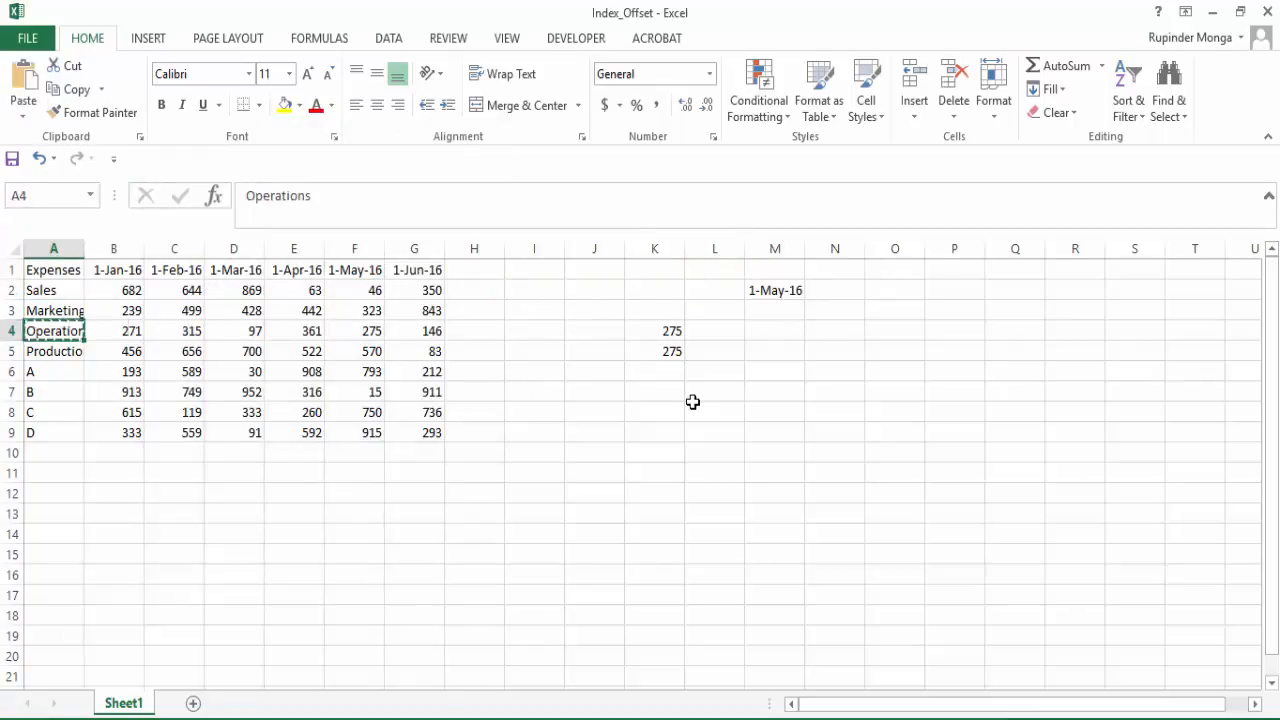
{"action": "key", "text": "Right"}
{"action": "key", "text": "Right"}
{"action": "key", "text": "Right"}
{"action": "key", "text": "Right"}
{"action": "key", "text": "Right"}
{"action": "key", "text": "Right"}
{"action": "key", "text": "Right"}
{"action": "key", "text": "Right"}
{"action": "key", "text": "Right"}
{"action": "key", "text": "Right"}
{"action": "key", "text": "Right"}
{"action": "key", "text": "Up"}
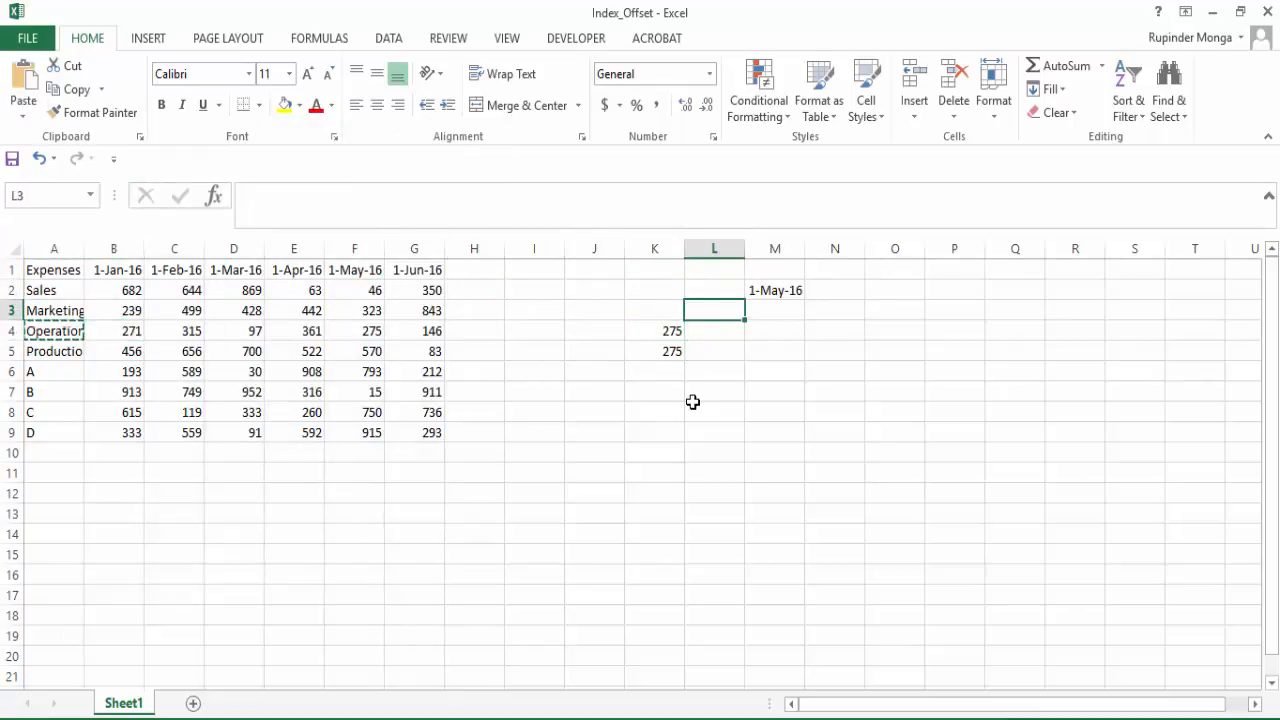
{"action": "key", "text": "Right"}
{"action": "key", "text": "alt+e"}
{"action": "key", "text": "s"}
{"action": "key", "text": "v"}
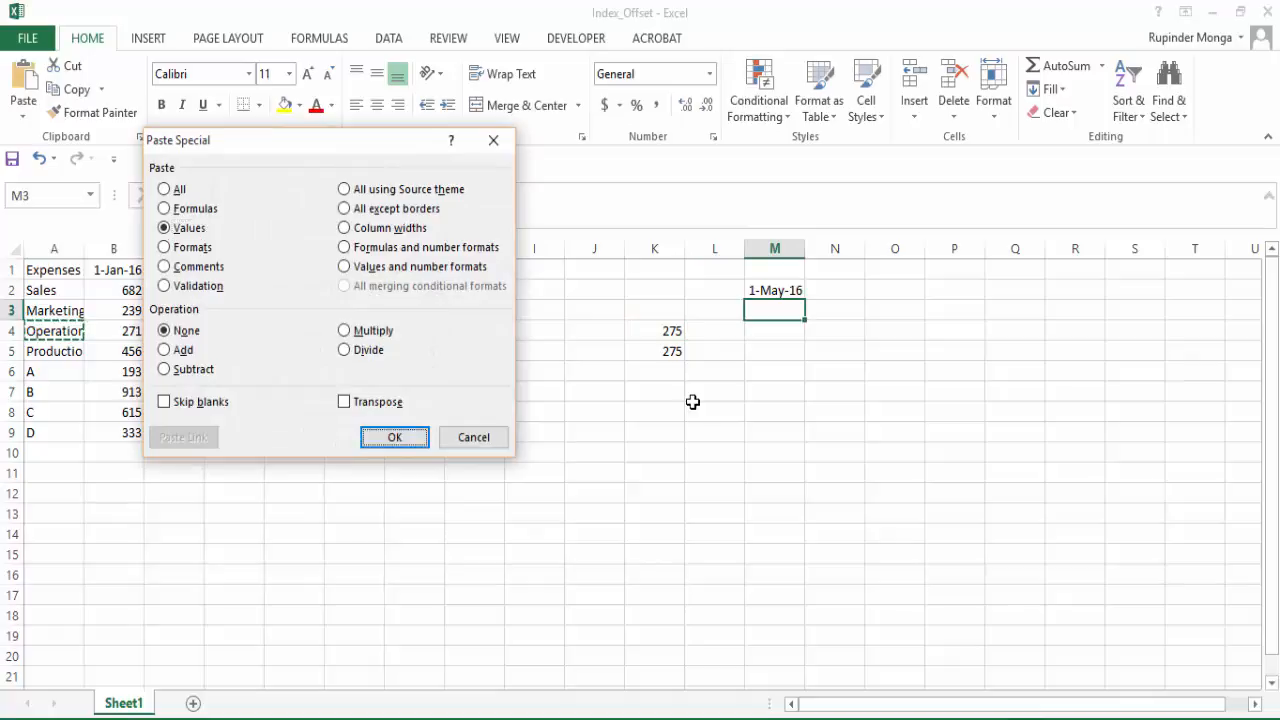
{"action": "key", "text": "Return"}
Step: Enter =MATCH(M2,A1:G1,0) in N2 to find the date's exact-match column position in the header row
{"action": "key", "text": "Up"}
{"action": "key", "text": "Right"}
{"action": "type", "text": "="}
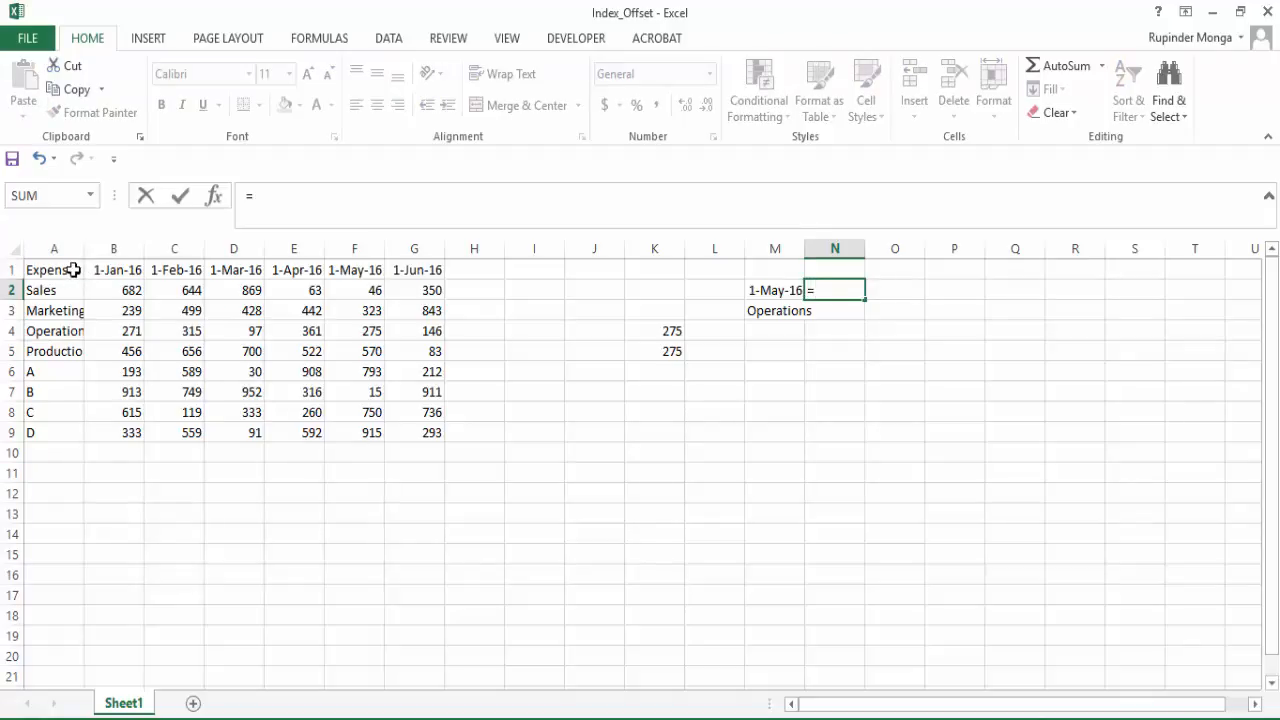
{"action": "type", "text": "MATCH("}
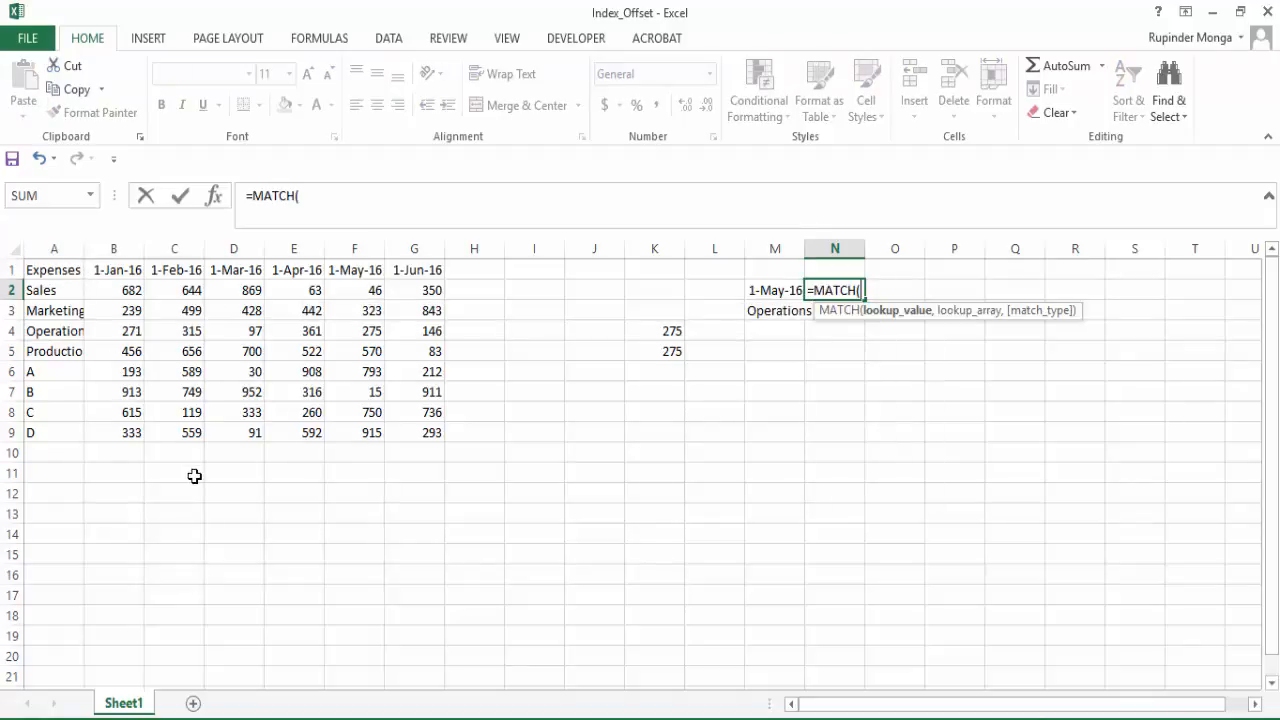
{"action": "left_click", "coordinate": [757, 290]}
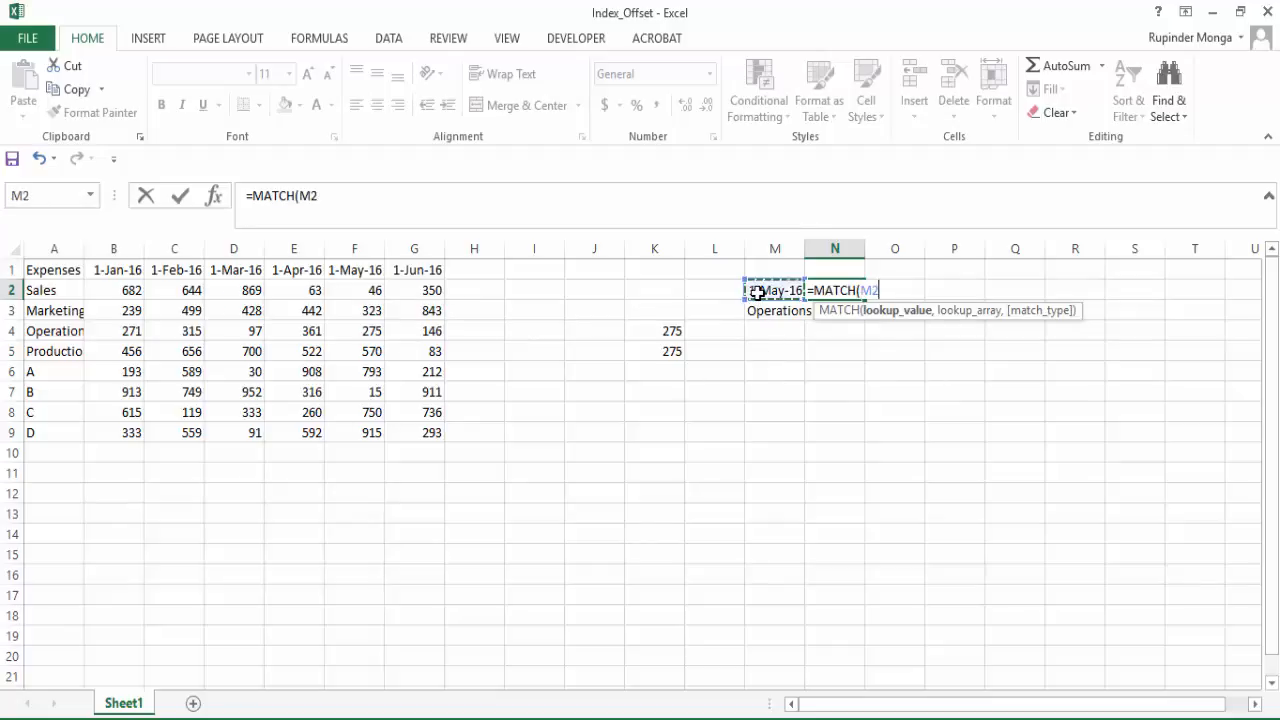
{"action": "type", "text": ","}
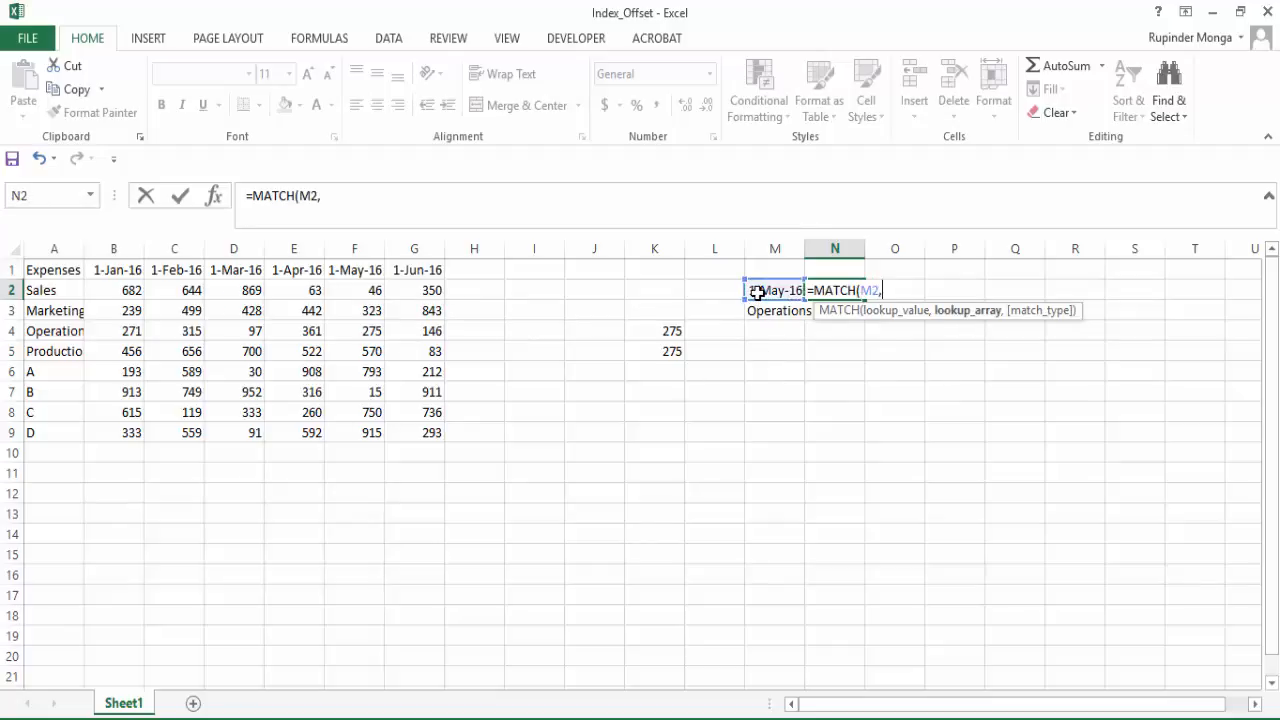
{"action": "left_click", "coordinate": [53, 268]}
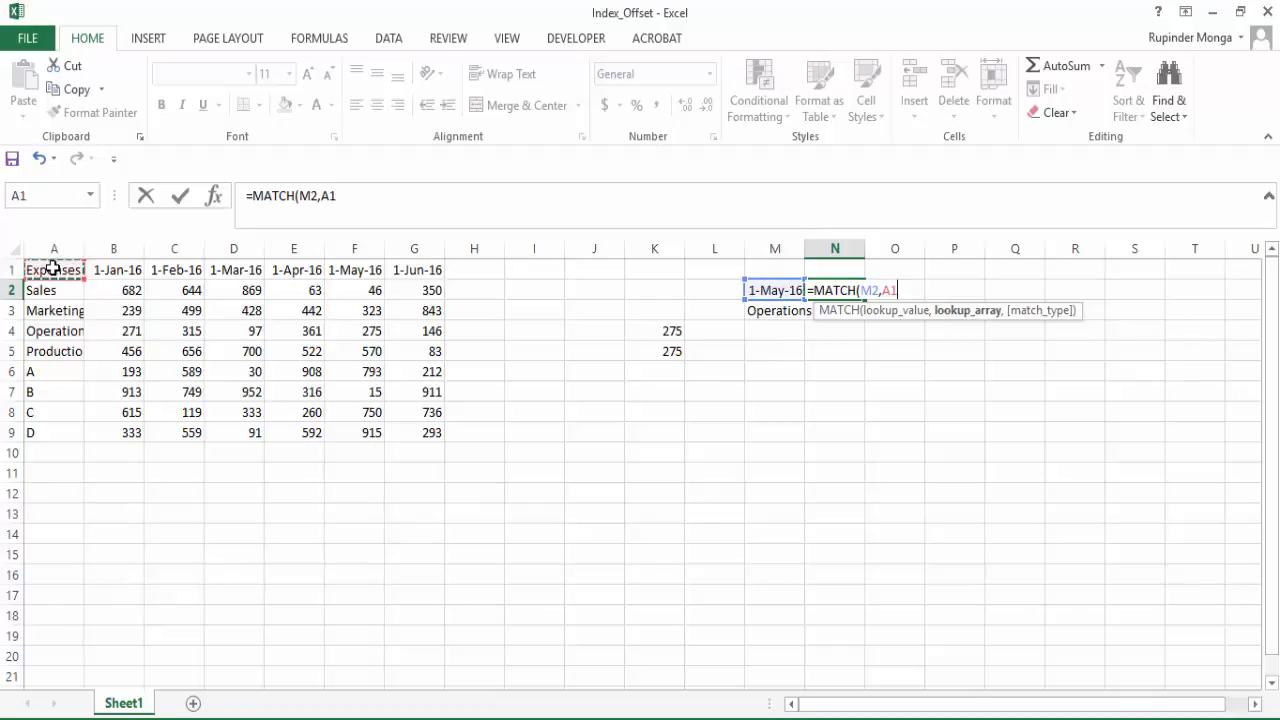
{"action": "key", "text": "ctrl+shift+Right"}
{"action": "type", "text": ","}
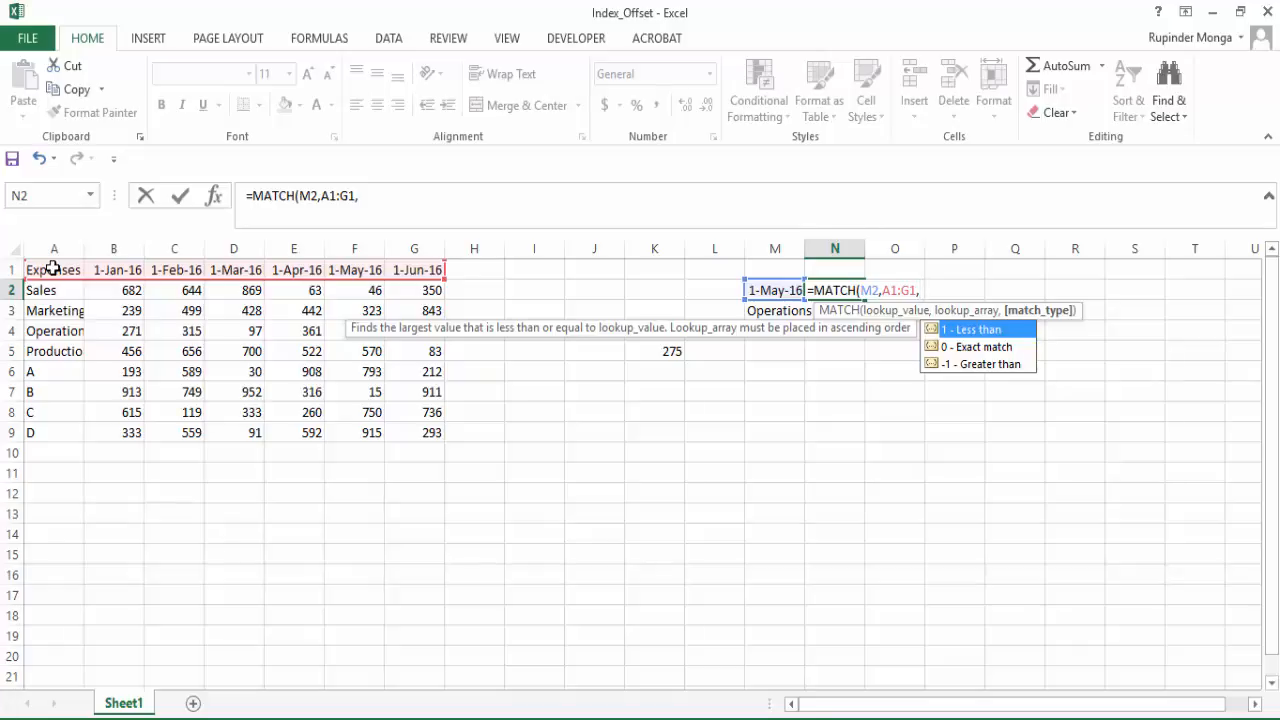
{"action": "type", "text": "0)"}
{"action": "key", "text": "Return"}
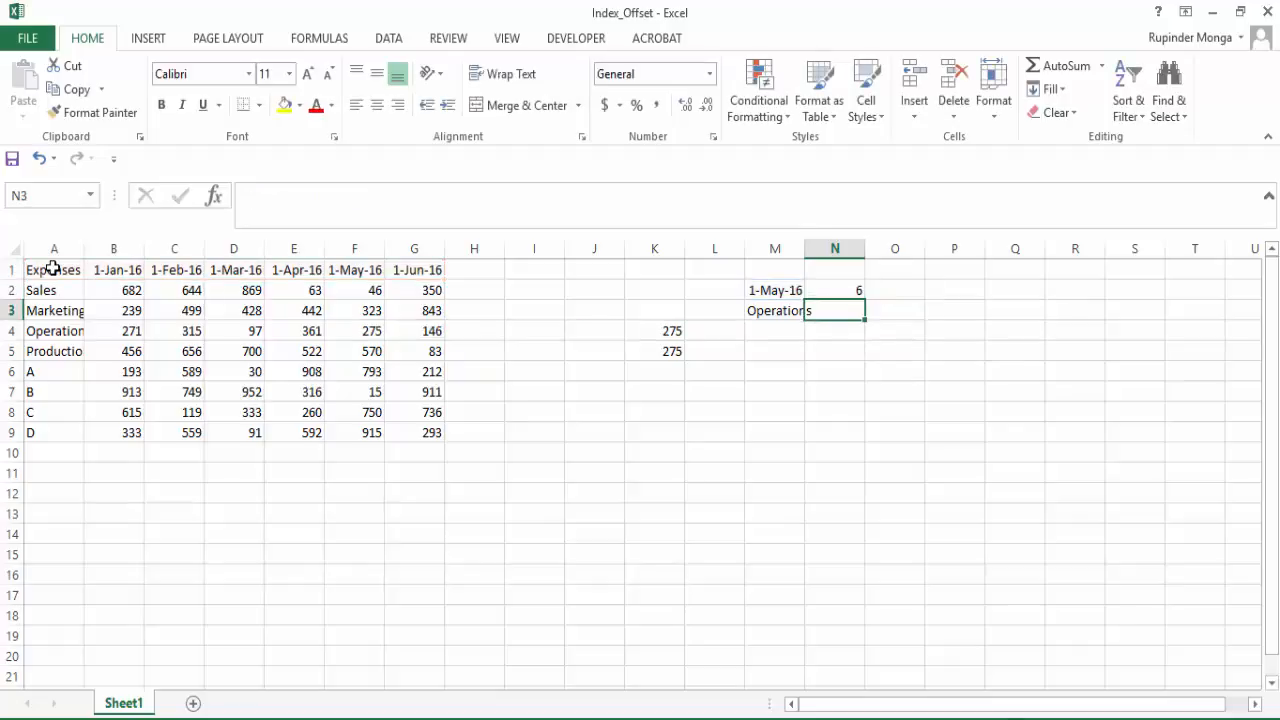
Step: Review N2's MATCH formula against the column argument of the INDEX formula in K4
{"action": "key", "text": "Up"}
{"action": "key", "text": "F2"}
{"action": "key", "text": "ctrl+Return"}
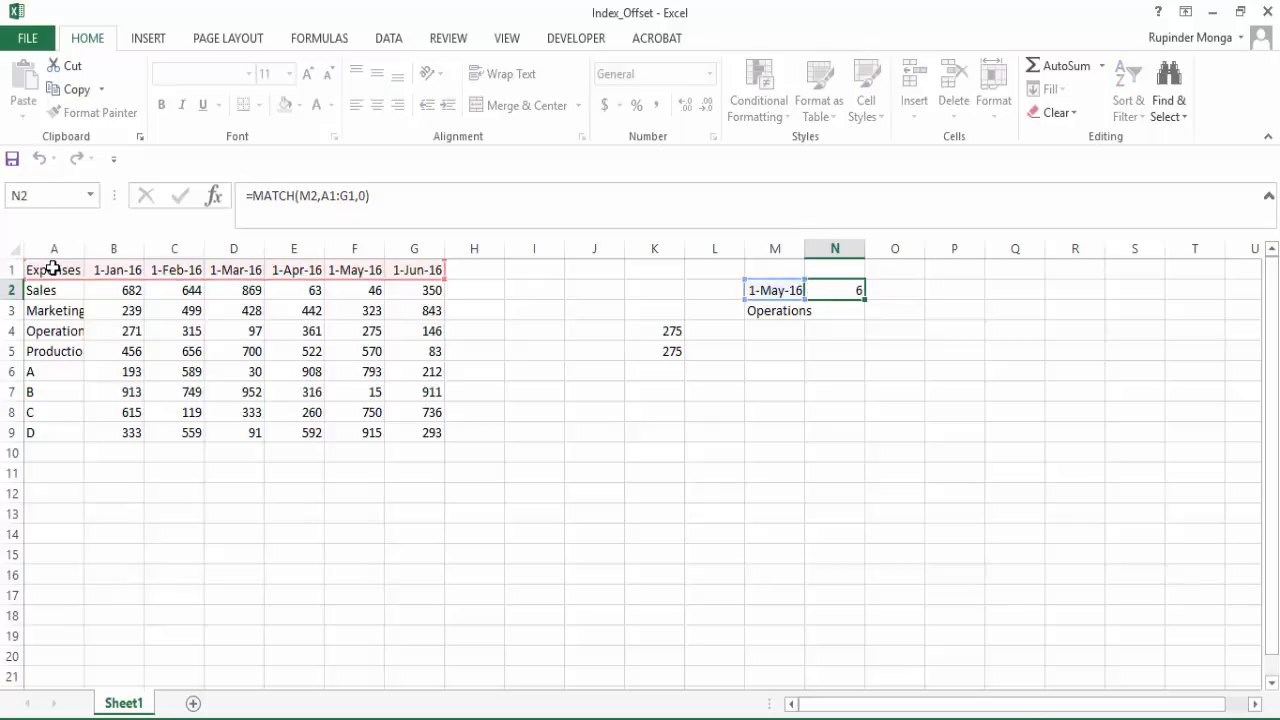
{"action": "left_click", "coordinate": [682, 333]}
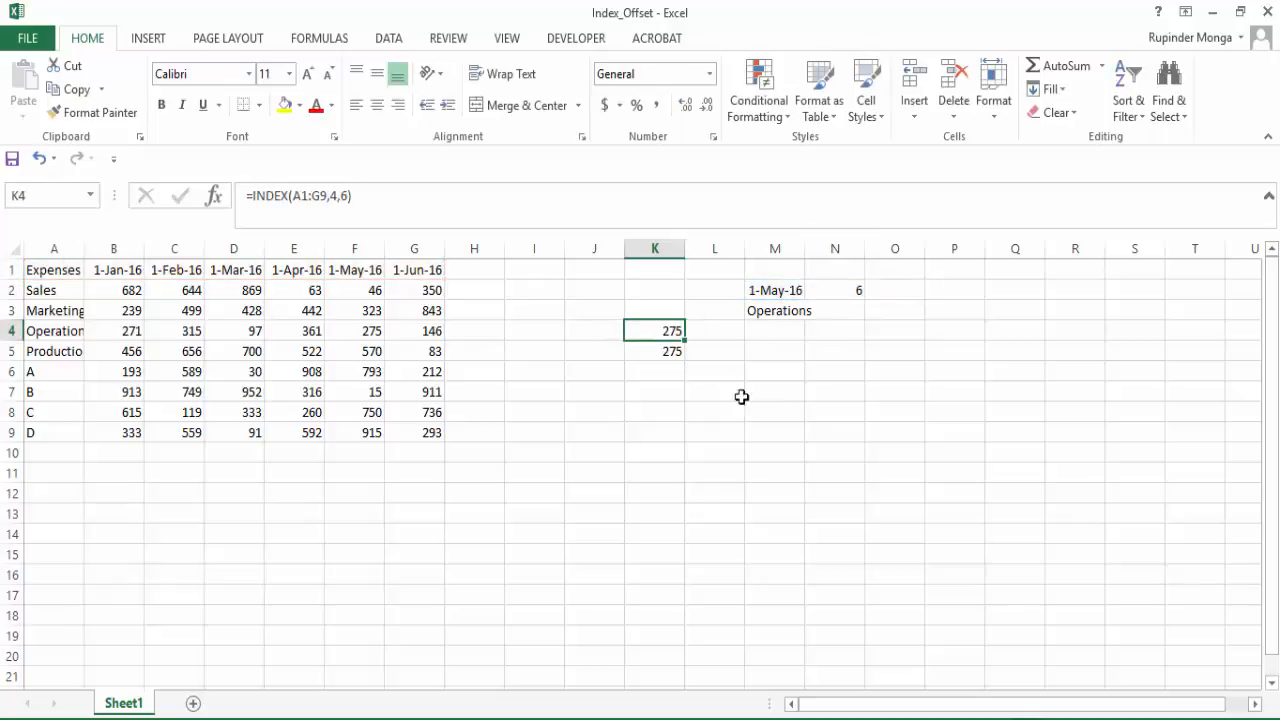
{"action": "key", "text": "F2"}
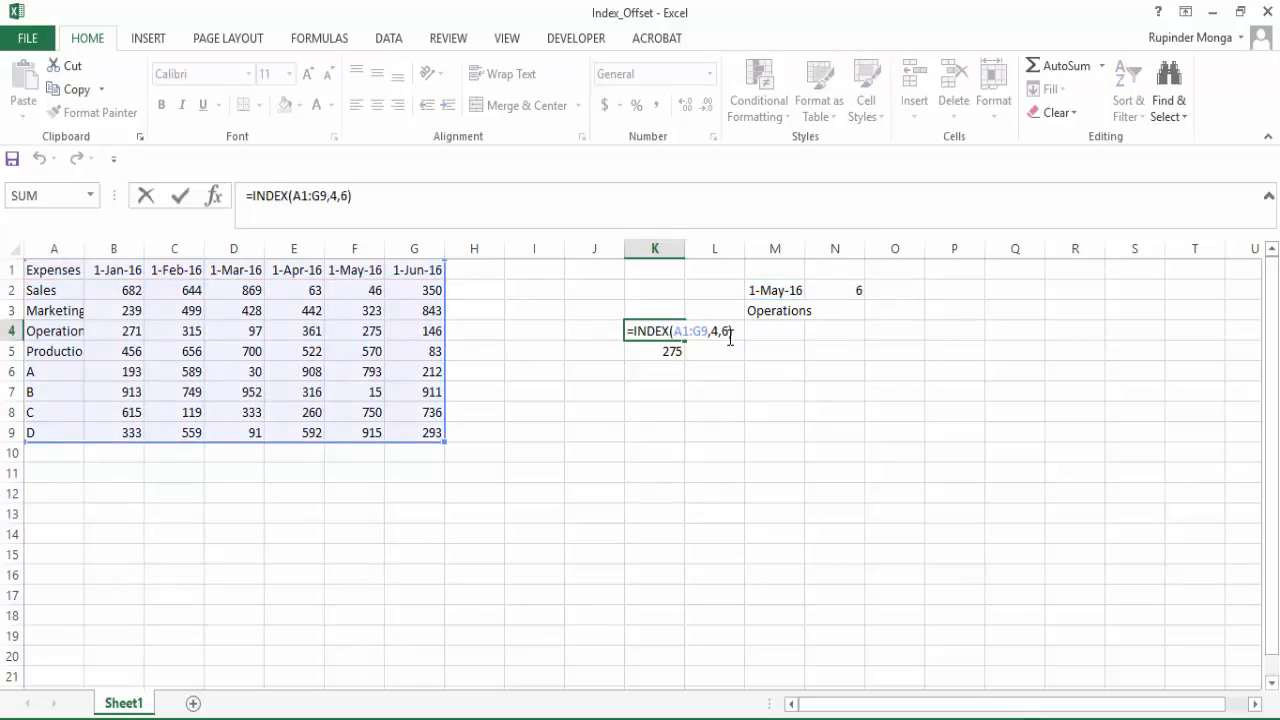
{"action": "key", "text": "Escape"}
{"action": "left_click", "coordinate": [851, 288]}
{"action": "key", "text": "F2"}
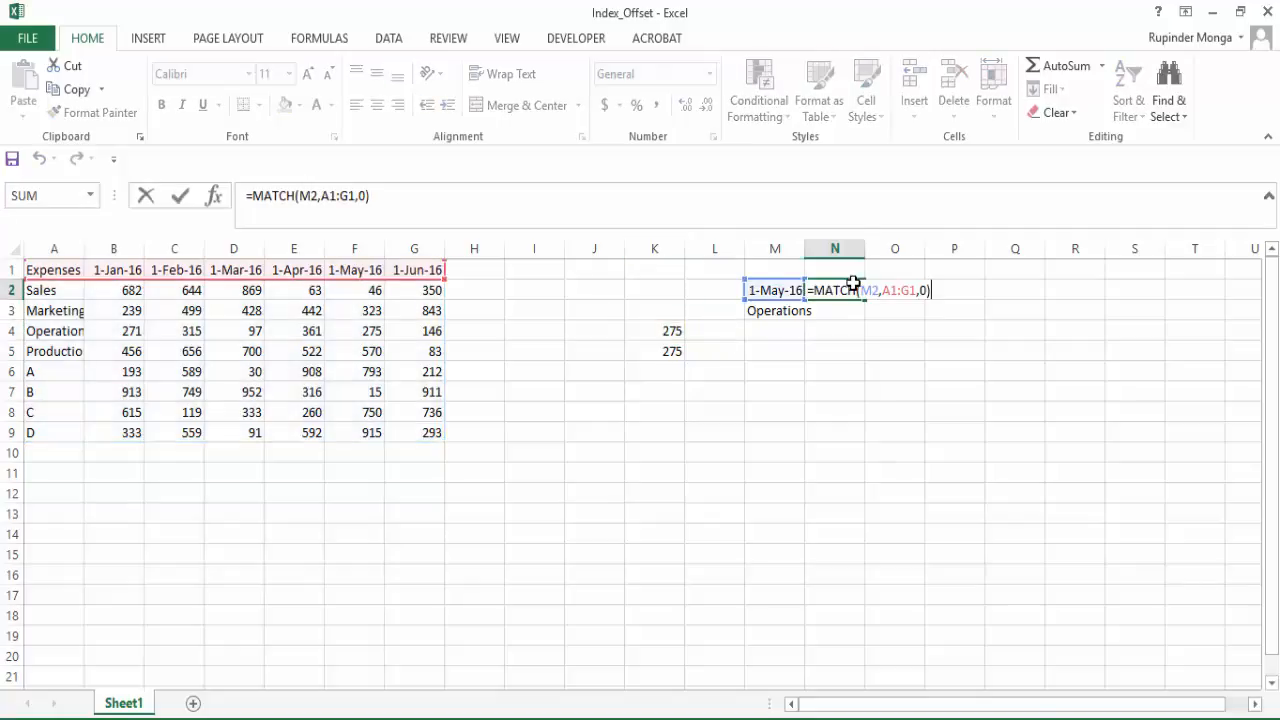
{"action": "key", "text": "Escape"}
Step: Enter =MATCH(M3,A1:A9,0) in N3 to find the expense label's exact-match row position in column A
{"action": "left_click", "coordinate": [839, 309]}
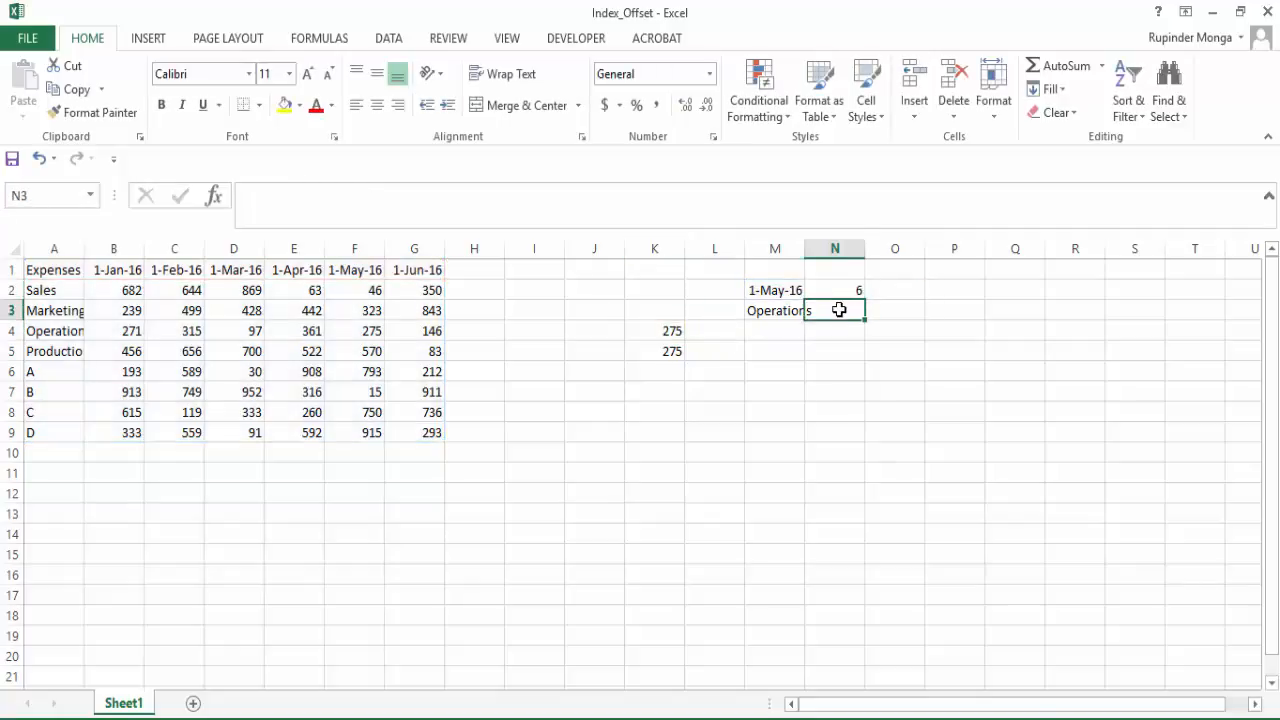
{"action": "key", "text": "F2"}
{"action": "type", "text": "=ma"}
{"action": "key", "text": "Tab"}
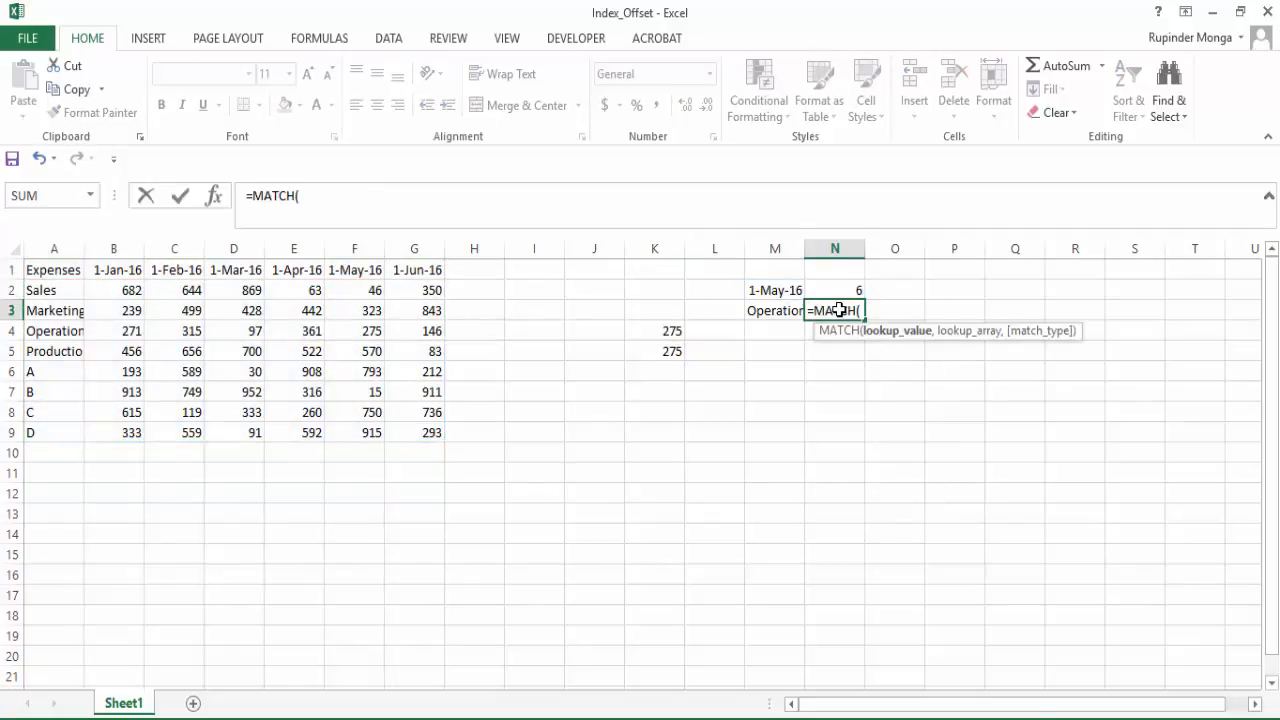
{"action": "key", "text": "Left"}
{"action": "type", "text": ","}
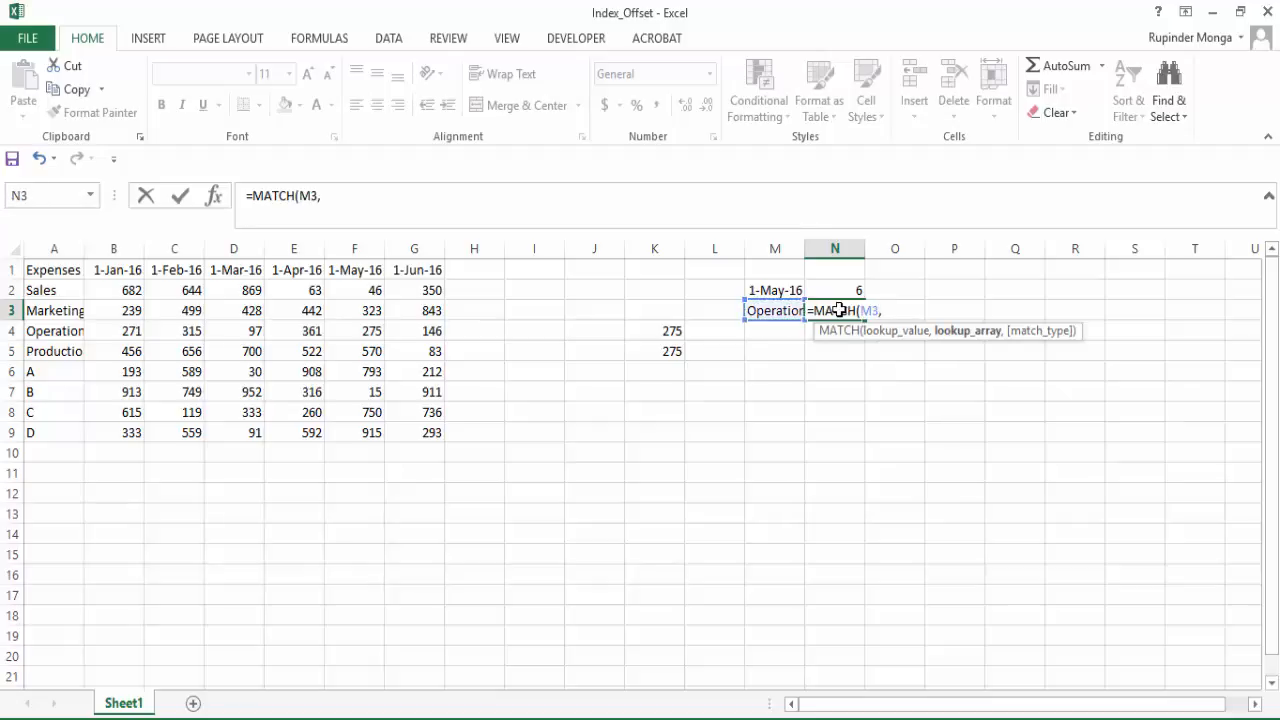
{"action": "left_click", "coordinate": [60, 272]}
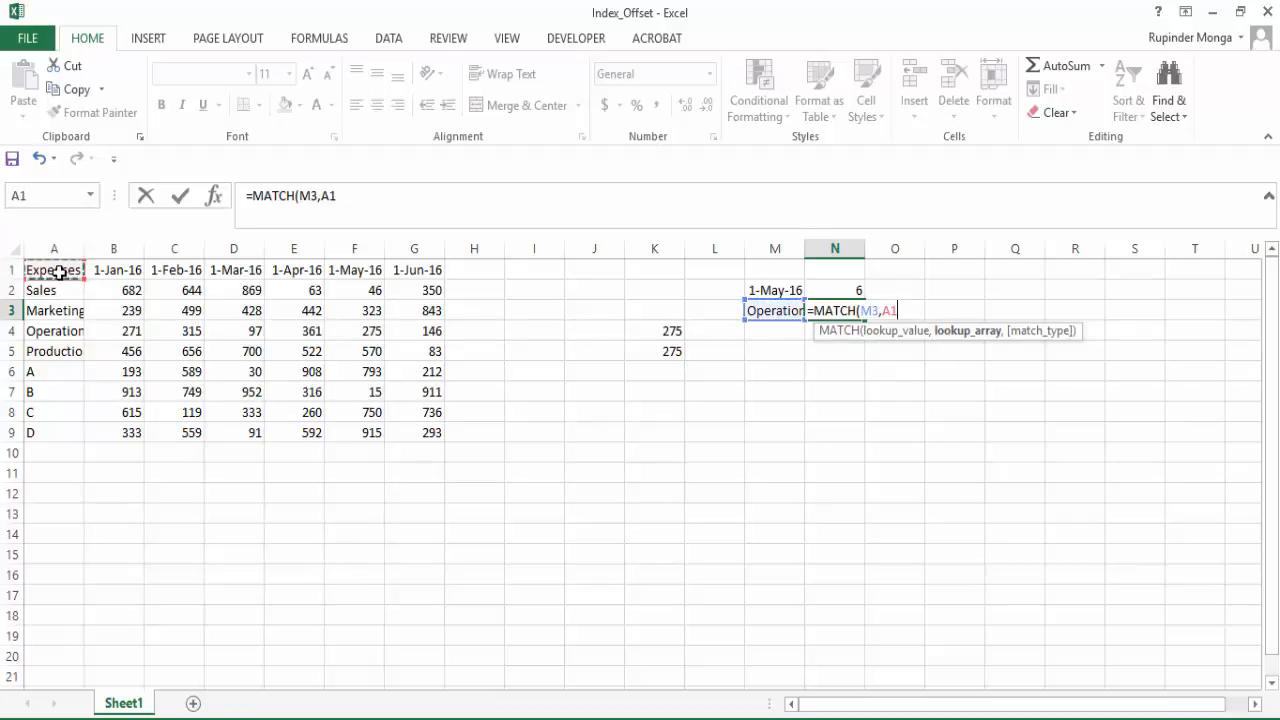
{"action": "key", "text": "Right"}
{"action": "key", "text": "Right"}
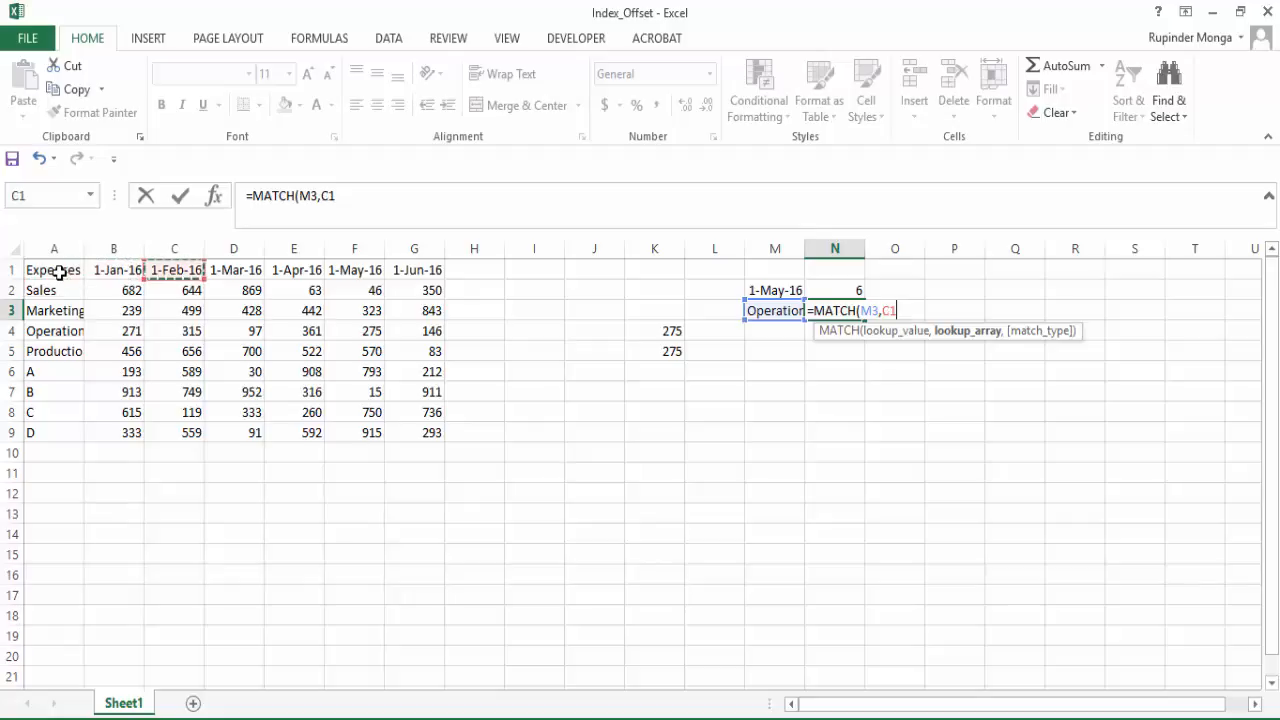
{"action": "key", "text": "Left"}
{"action": "key", "text": "Left"}
{"action": "key", "text": "ctrl+shift+Down"}
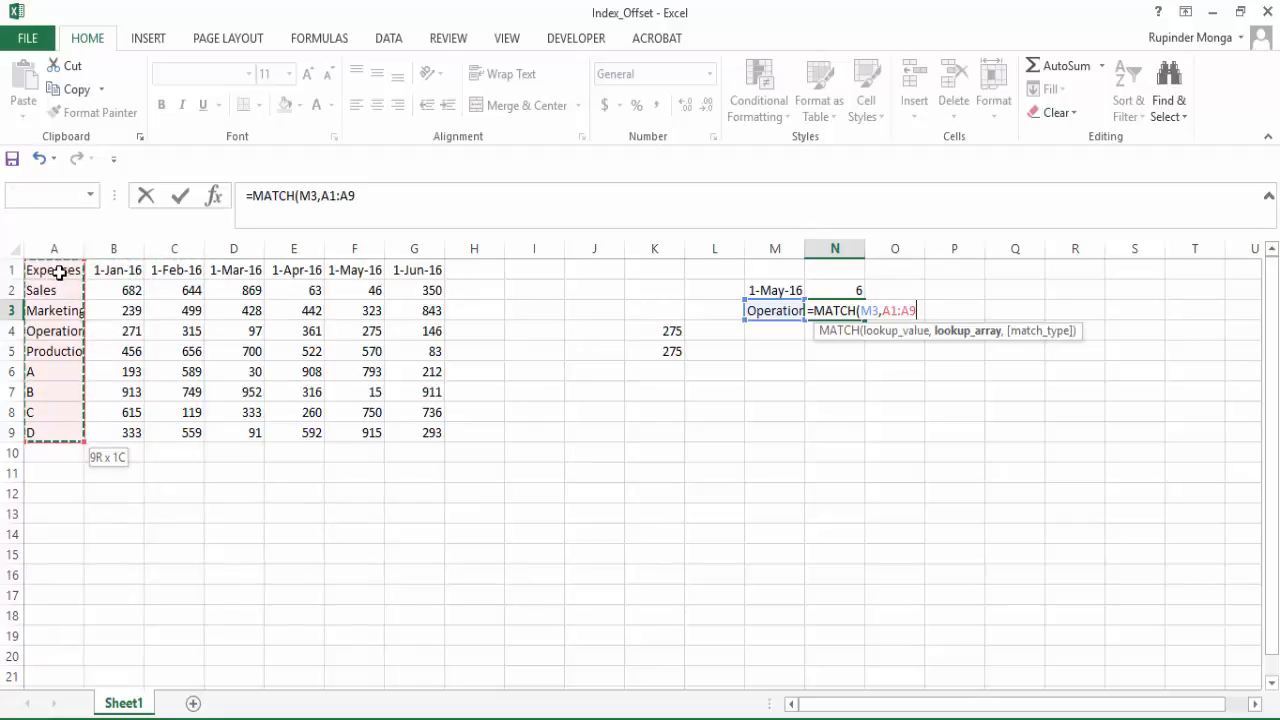
{"action": "type", "text": ",0"}
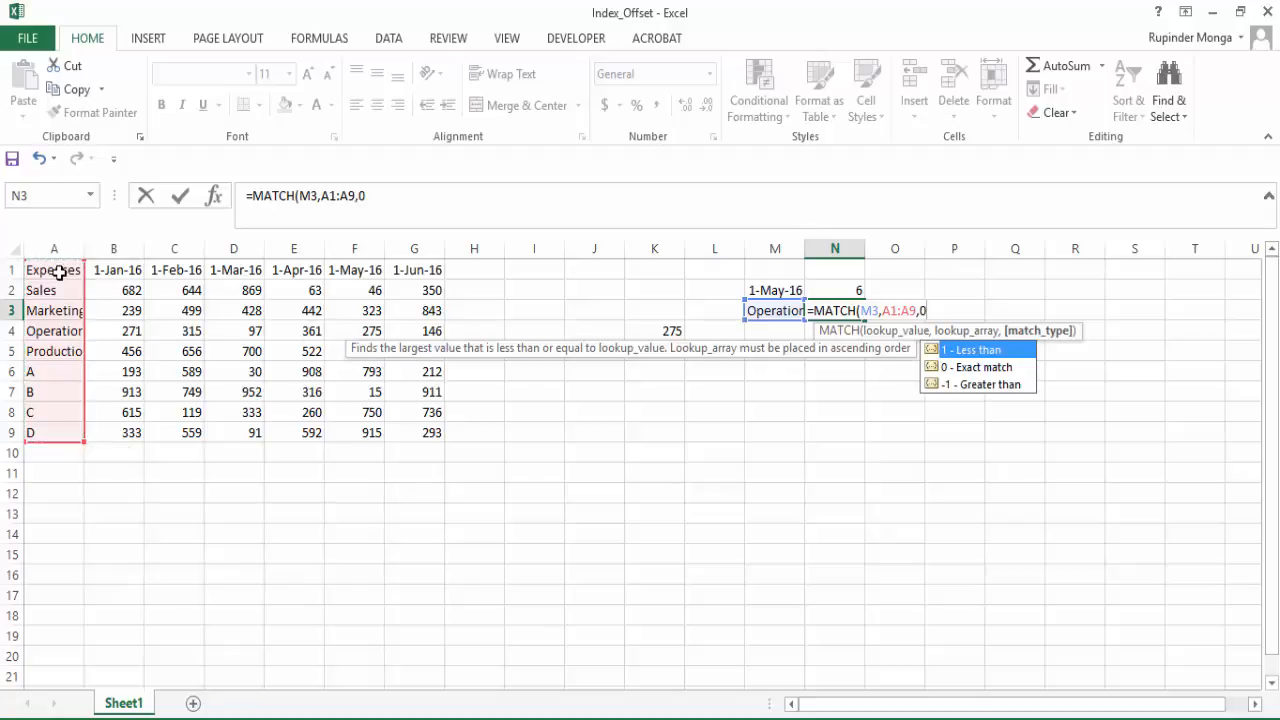
{"action": "key", "text": "Return"}
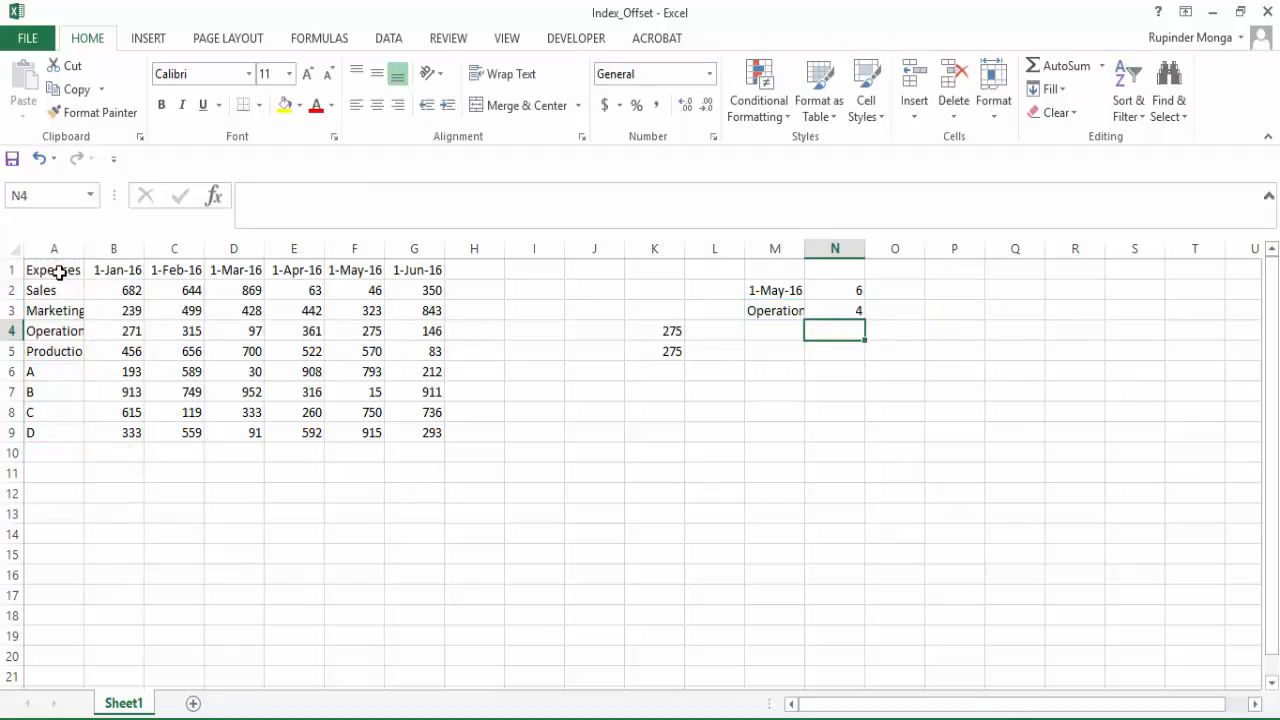
Step: Examine the lookup cell and lookup range referenced by N3's MATCH formula
{"action": "key", "text": "Up"}
{"action": "key", "text": "F2"}
{"action": "key", "text": "Escape"}
{"action": "key", "text": "F2"}
{"action": "key", "text": "Escape"}
{"action": "key", "text": "F2"}
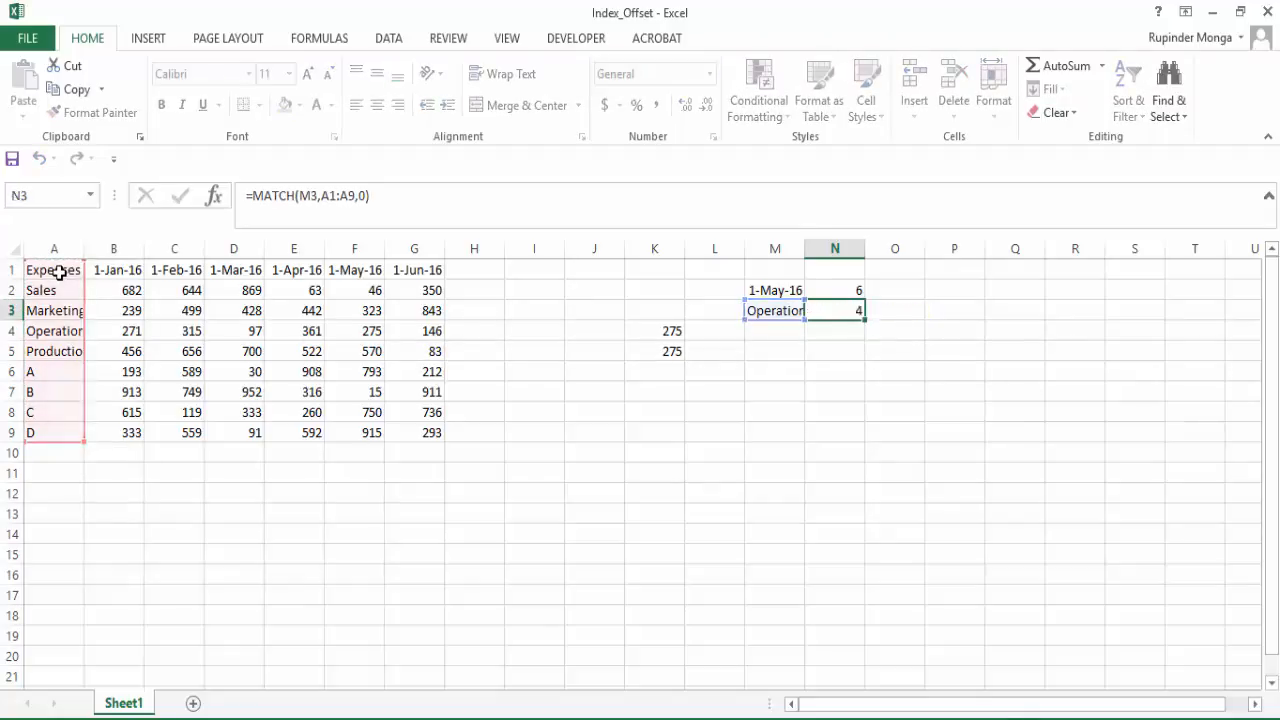
{"action": "key", "text": "Escape"}
{"action": "key", "text": "F2"}
{"action": "key", "text": "Escape"}
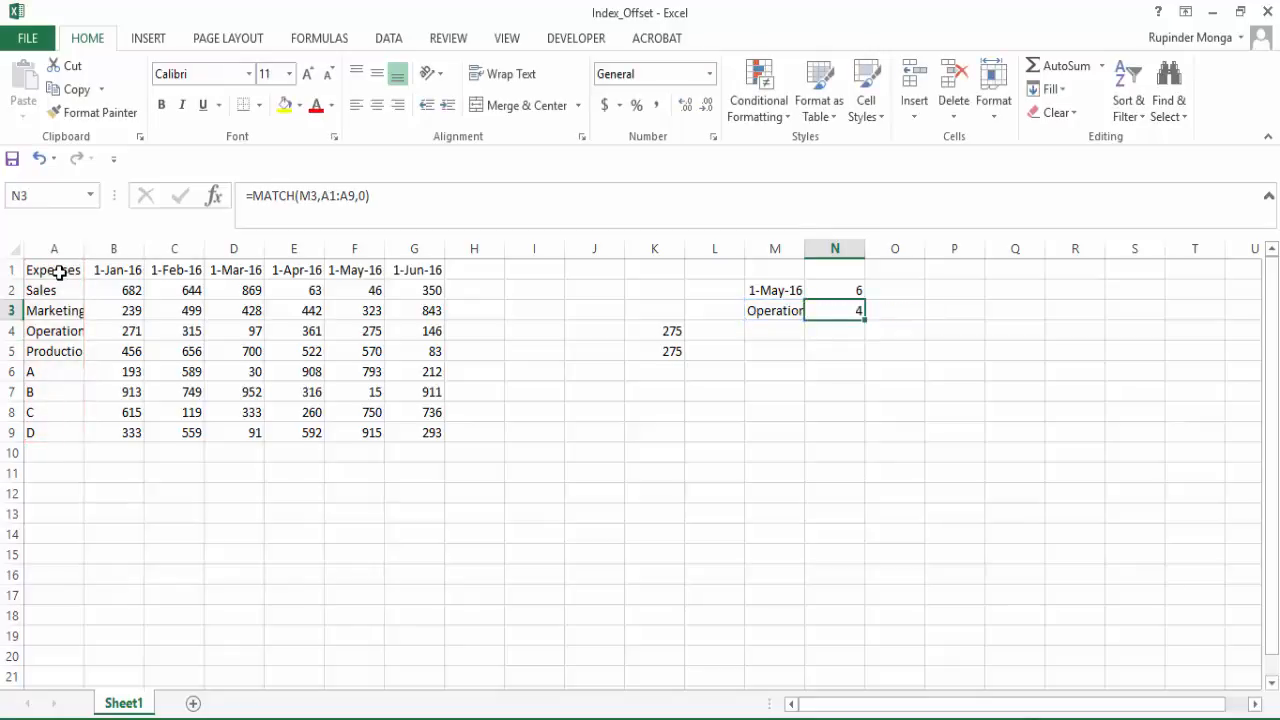
Step: Replace the fixed row and column numbers in K4's INDEX formula with N3 and N2, and clear K5
{"action": "key", "text": "Left"}
{"action": "key", "text": "Left"}
{"action": "key", "text": "Left"}
{"action": "key", "text": "Down"}
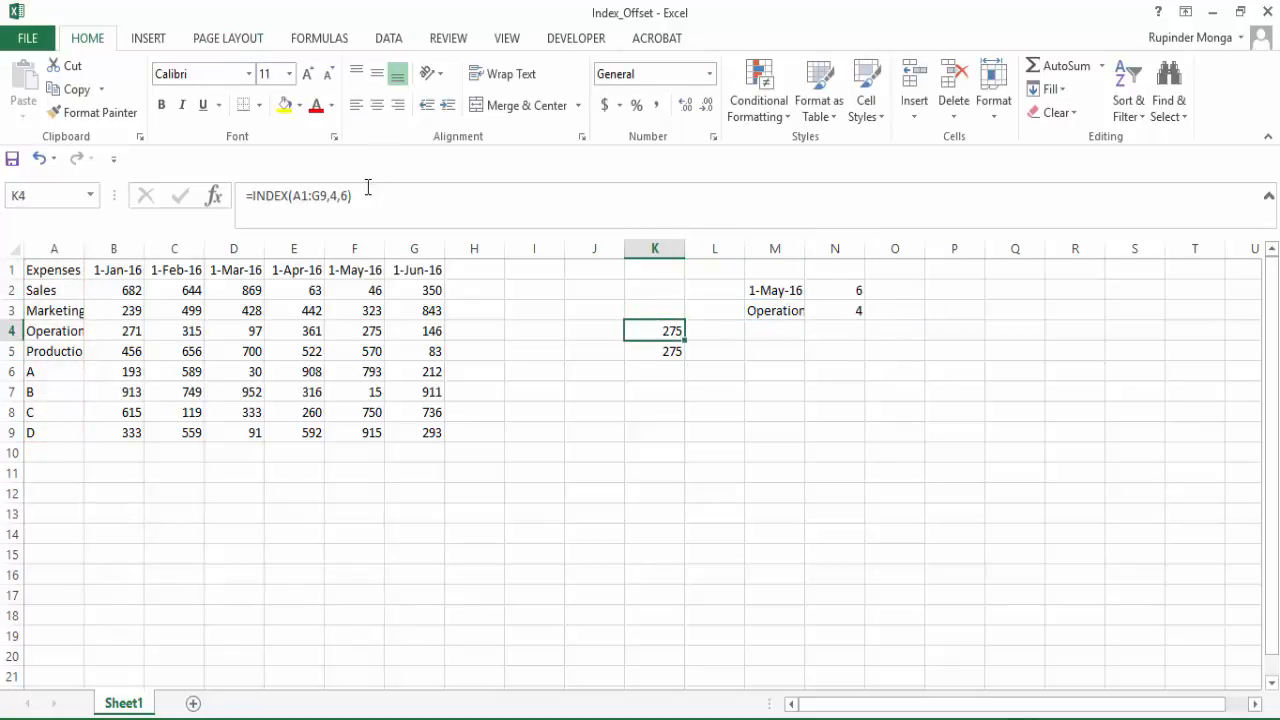
{"action": "key", "text": "F2"}
{"action": "key", "text": "Left"}
{"action": "key", "text": "Left"}
{"action": "key", "text": "Left"}
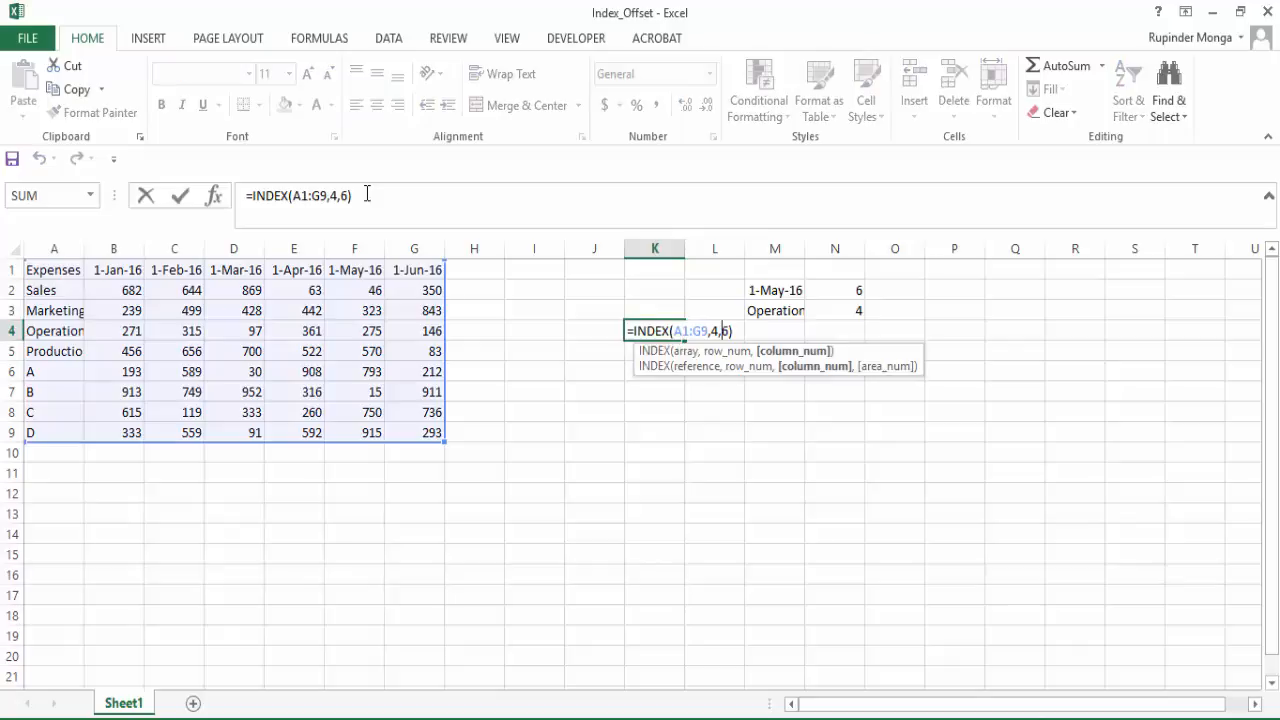
{"action": "key", "text": "shift+Left"}
{"action": "left_click", "coordinate": [818, 306]}
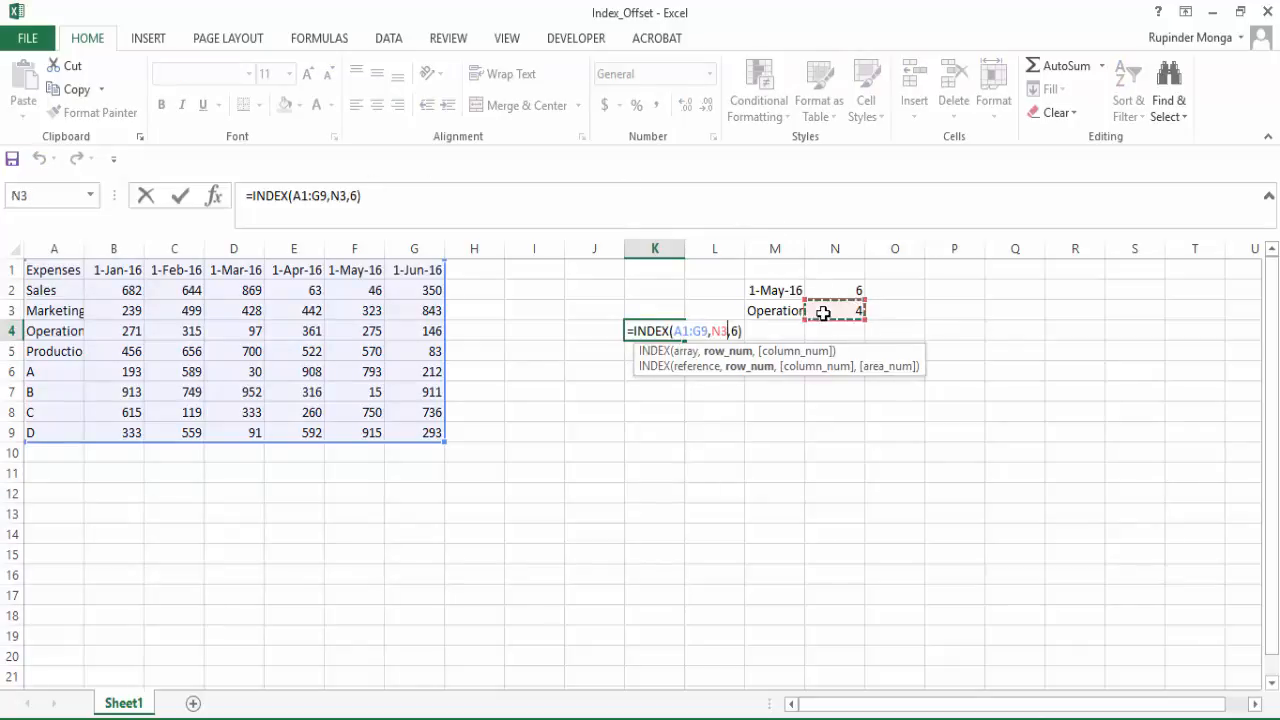
{"action": "left_click", "coordinate": [738, 331]}
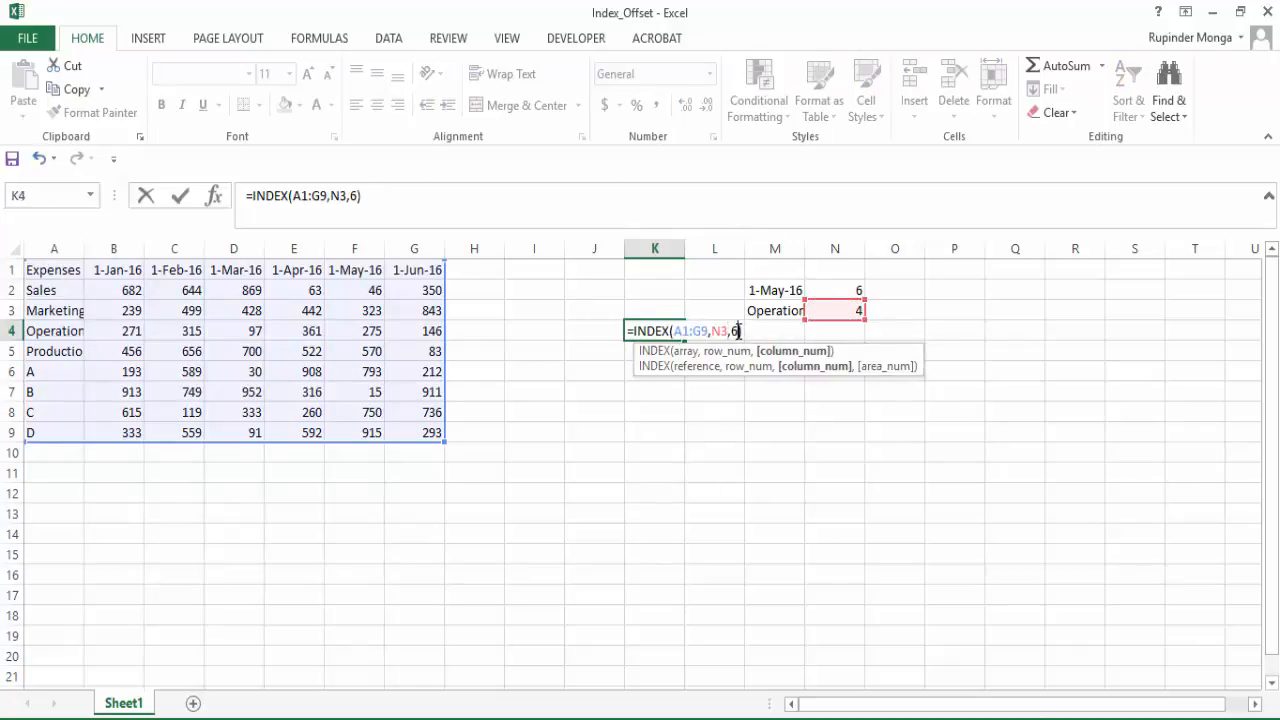
{"action": "left_click", "coordinate": [853, 290]}
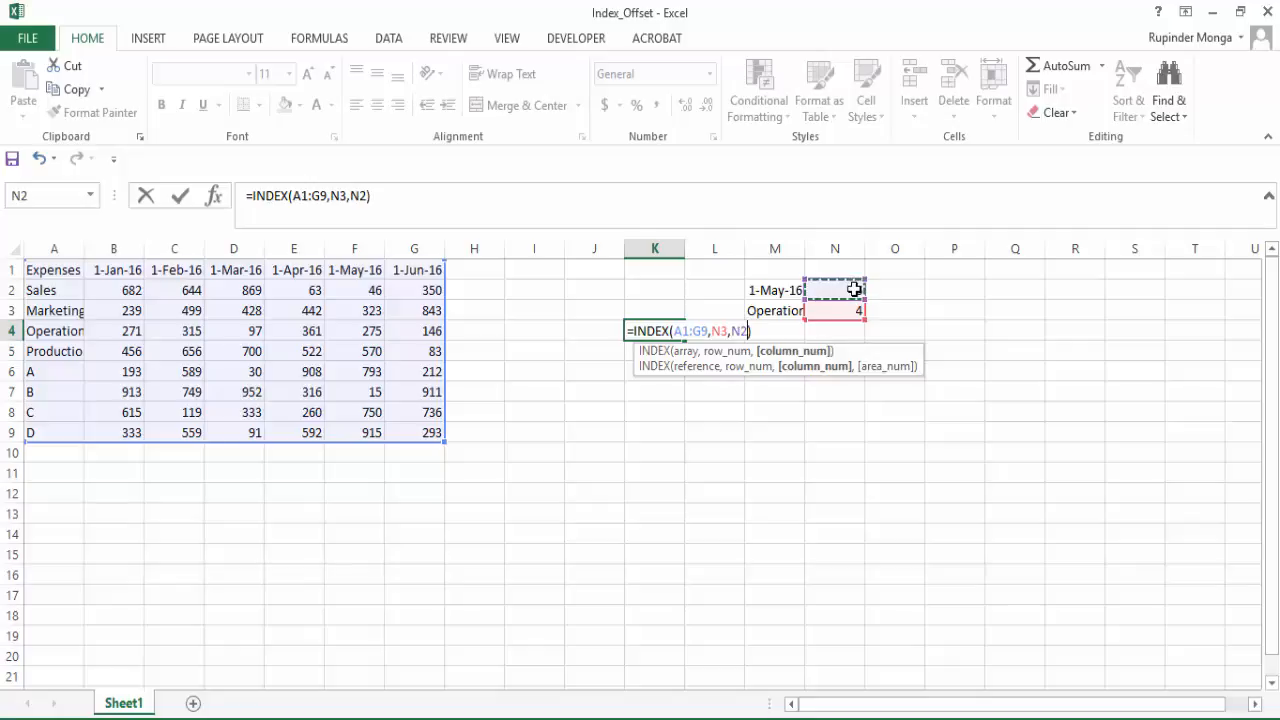
{"action": "key", "text": "Return"}
{"action": "key", "text": "Delete"}
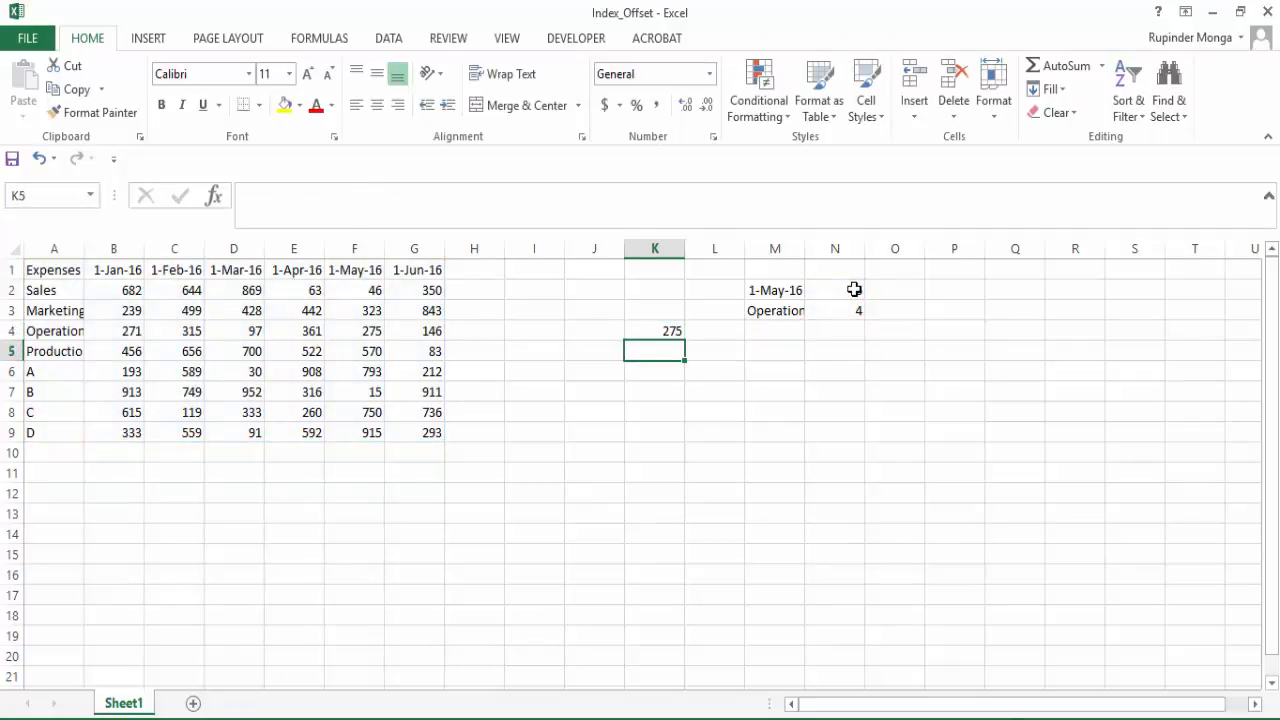
Step: Copy the June header date from G1 and paste it into M2 as a value
{"action": "key", "text": "Up"}
{"action": "key", "text": "Up"}
{"action": "key", "text": "Up"}
{"action": "key", "text": "Up"}
{"action": "key", "text": "Left"}
{"action": "key", "text": "Left"}
{"action": "key", "text": "Left"}
{"action": "key", "text": "Left"}
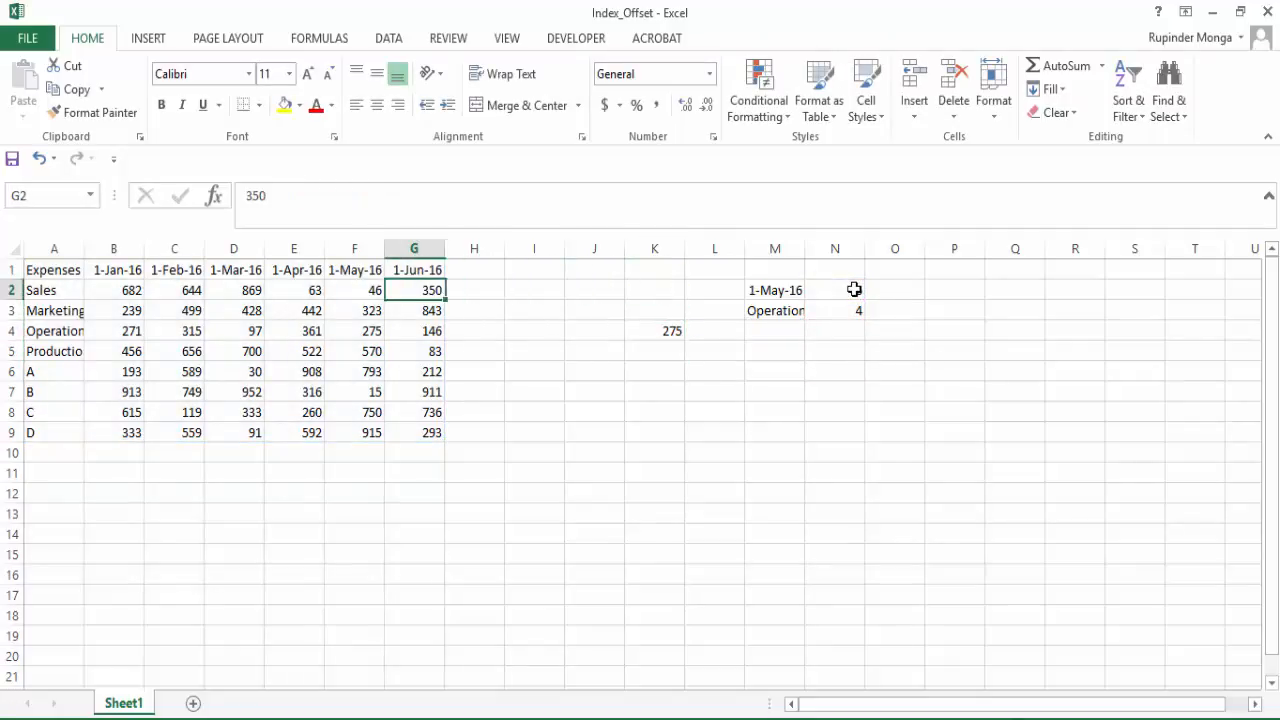
{"action": "key", "text": "ctrl+c"}
{"action": "key", "text": "Right"}
{"action": "key", "text": "Down"}
{"action": "key", "text": "Right"}
{"action": "key", "text": "Right"}
{"action": "key", "text": "Right"}
{"action": "key", "text": "Right"}
{"action": "key", "text": "Right"}
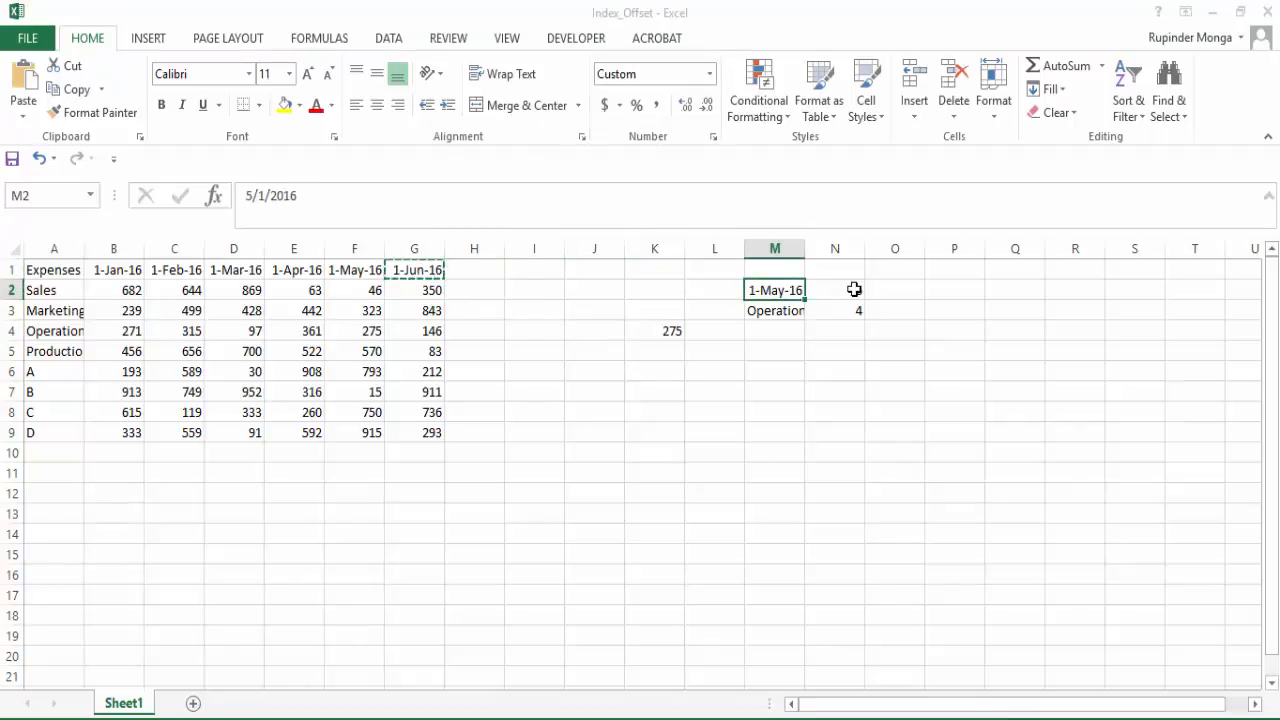
{"action": "key", "text": "ctrl+alt+v"}
{"action": "key", "text": "v"}
{"action": "key", "text": "Return"}
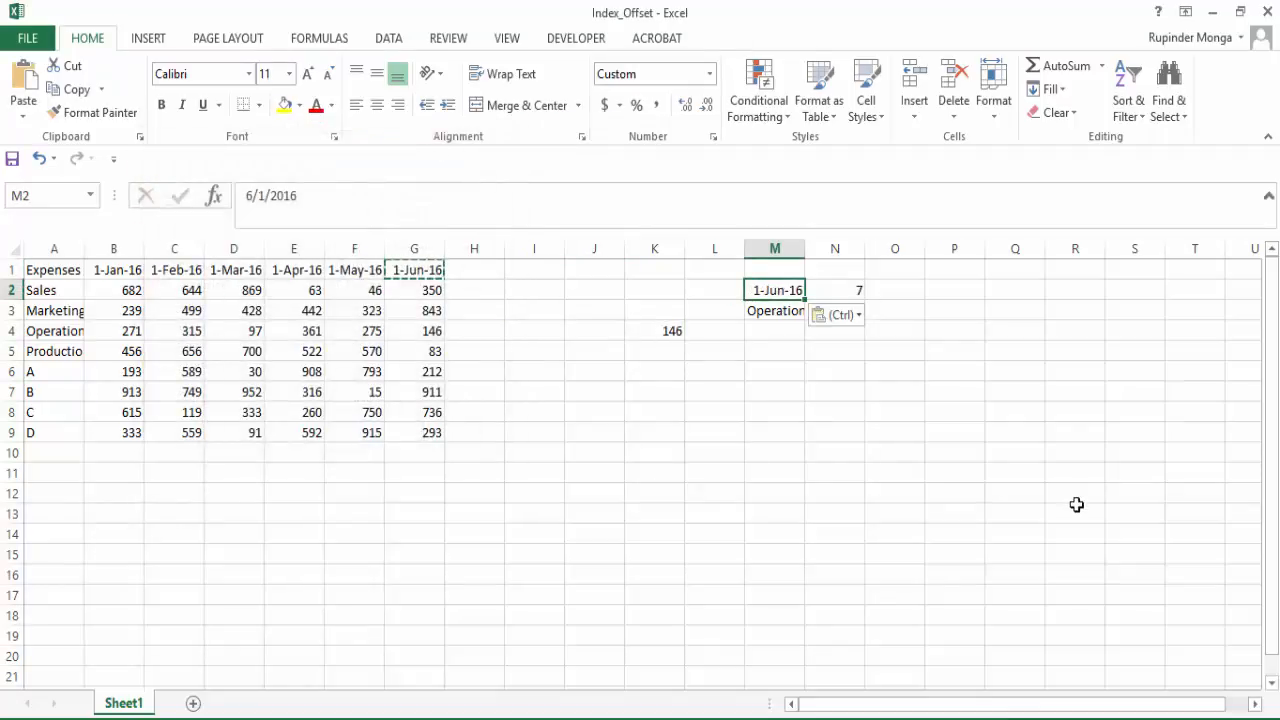
Step: Check K4's INDEX result against the June Operations amount in G4
{"action": "key", "text": "Left"}
{"action": "key", "text": "Left"}
{"action": "key", "text": "Left"}
{"action": "key", "text": "Down"}
{"action": "key", "text": "Left"}
{"action": "key", "text": "Left"}
{"action": "key", "text": "Left"}
{"action": "key", "text": "Down"}
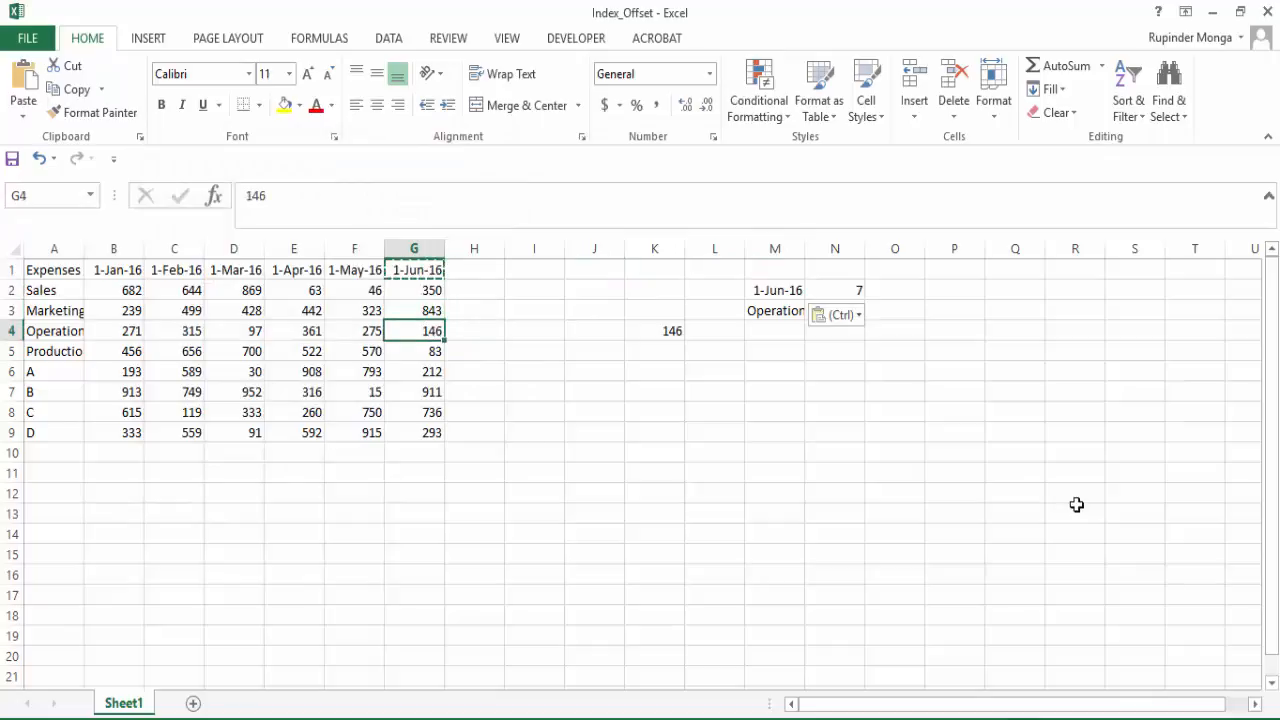
Step: Change the expense label in M3 to B
{"action": "key", "text": "Up"}
{"action": "key", "text": "Right"}
{"action": "key", "text": "Right"}
{"action": "key", "text": "Right"}
{"action": "key", "text": "Right"}
{"action": "key", "text": "Right"}
{"action": "key", "text": "Right"}
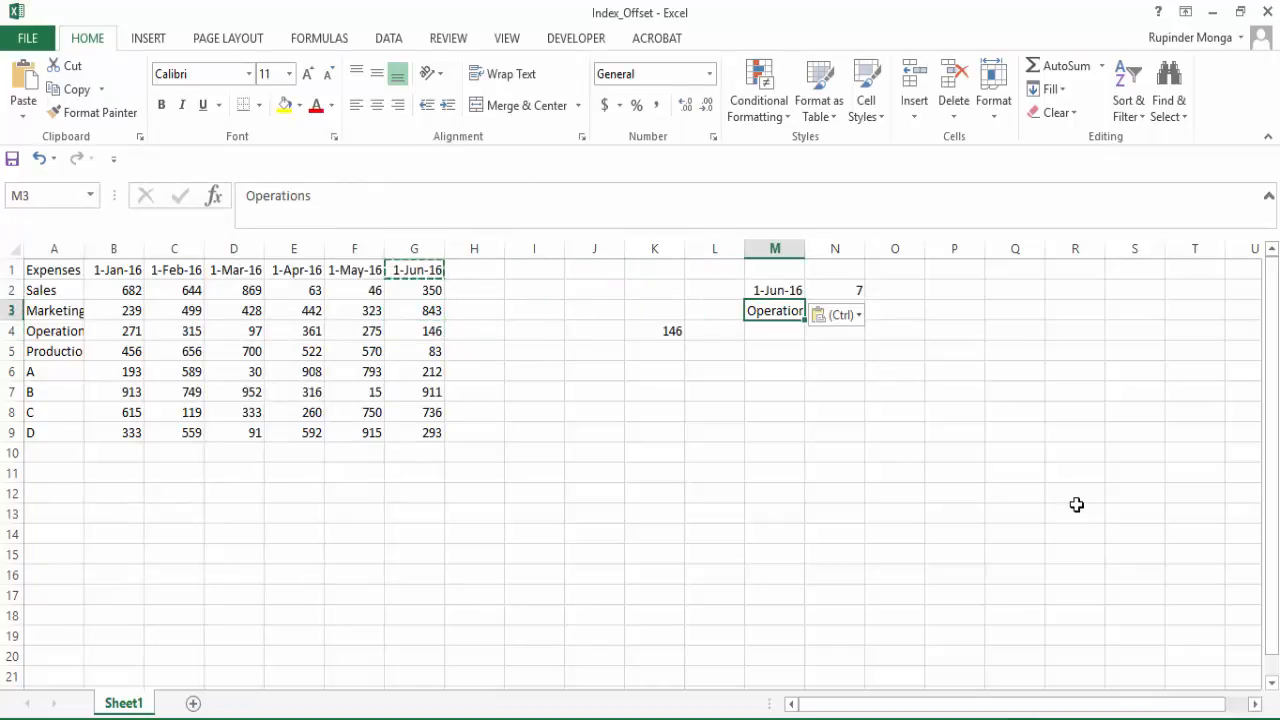
{"action": "type", "text": "B"}
{"action": "key", "text": "Return"}
Step: Compare K4's INDEX result with the June amount for expense B in G7
{"action": "key", "text": "Left"}
{"action": "key", "text": "Left"}
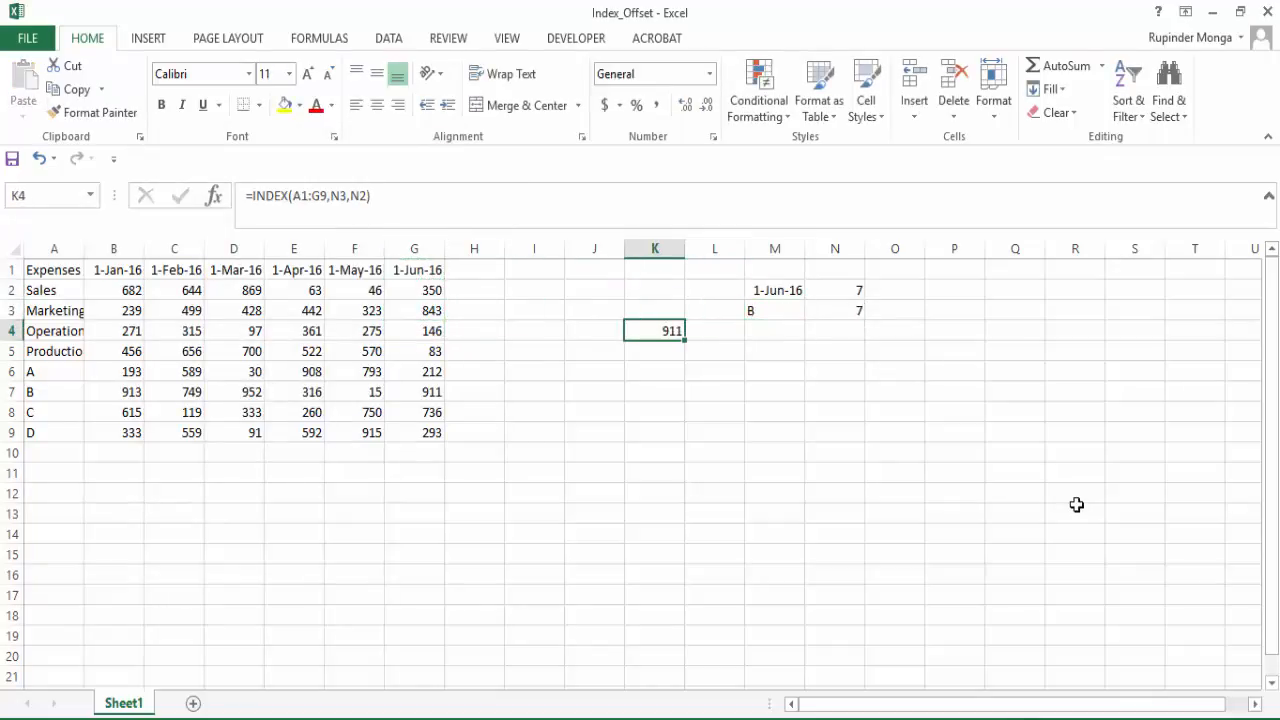
{"action": "key", "text": "Down"}
{"action": "key", "text": "Down"}
{"action": "key", "text": "Down"}
{"action": "key", "text": "Left"}
{"action": "key", "text": "Left"}
{"action": "key", "text": "Left"}
{"action": "key", "text": "Left"}
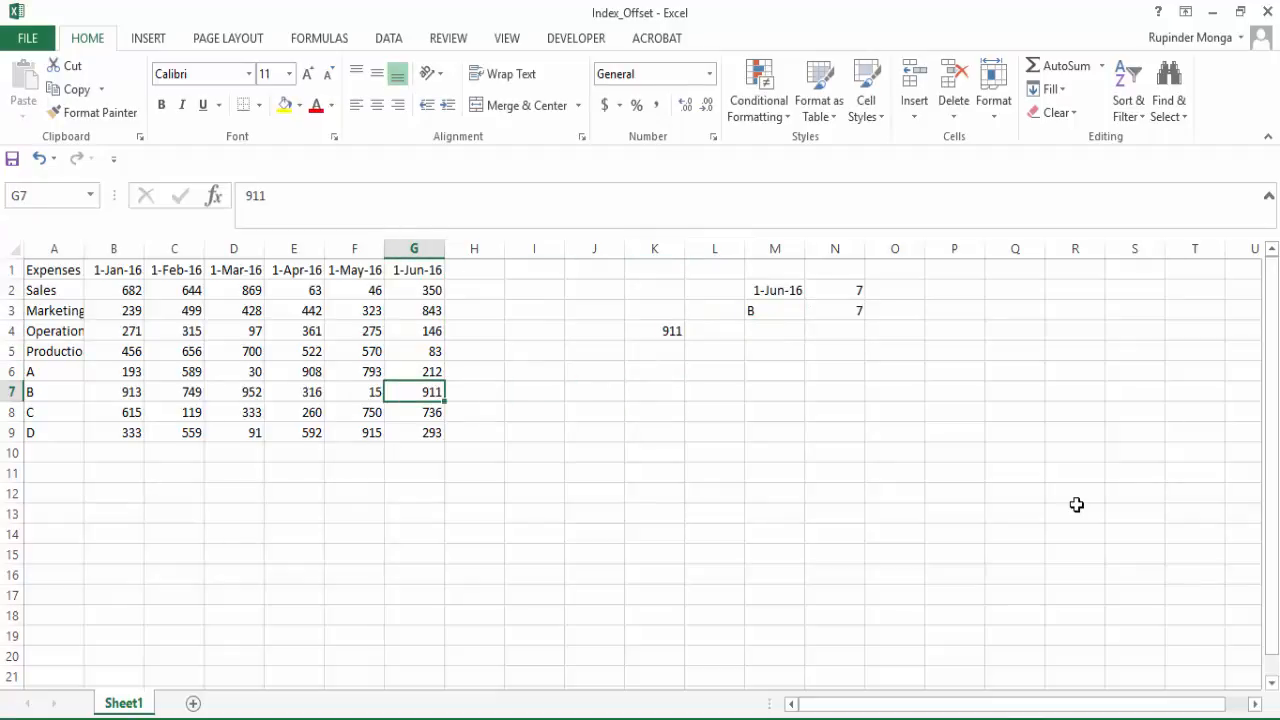
{"action": "key", "text": "Right"}
{"action": "key", "text": "Right"}
{"action": "key", "text": "Right"}
{"action": "key", "text": "Right"}
{"action": "key", "text": "Up"}
{"action": "key", "text": "Up"}
{"action": "key", "text": "Up"}
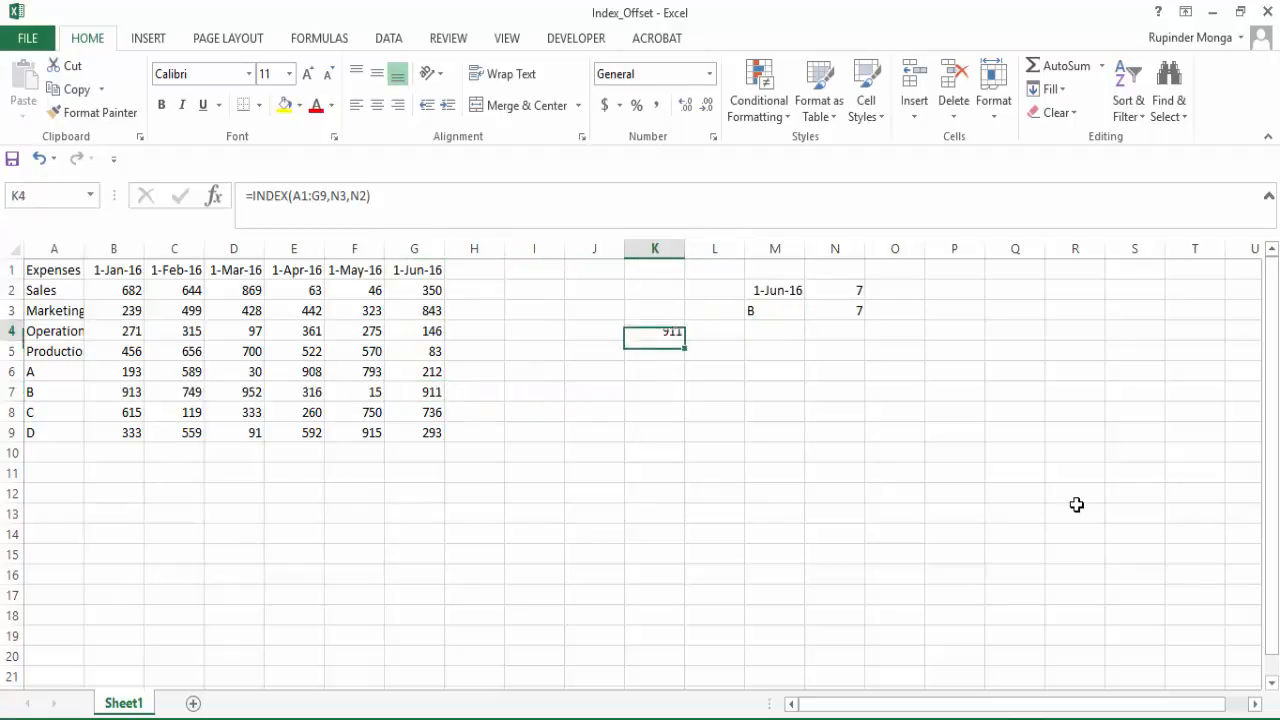
Step: Copy the MATCH(M2,A1:G1,0) expression from N2's formula, leaving out the equals sign
{"action": "key", "text": "F2"}
{"action": "key", "text": "Escape"}
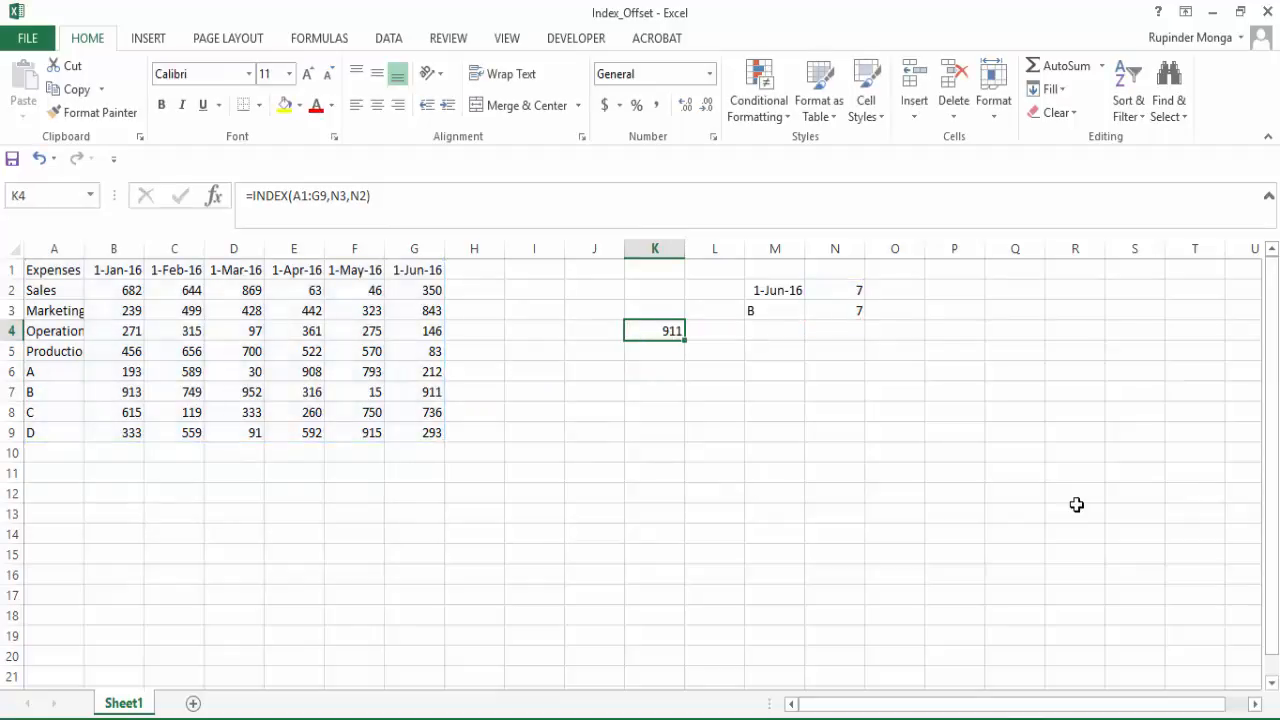
{"action": "key", "text": "Up"}
{"action": "key", "text": "Up"}
{"action": "key", "text": "Up"}
{"action": "key", "text": "Right"}
{"action": "key", "text": "Right"}
{"action": "key", "text": "Right"}
{"action": "key", "text": "Down"}
{"action": "key", "text": "F2"}
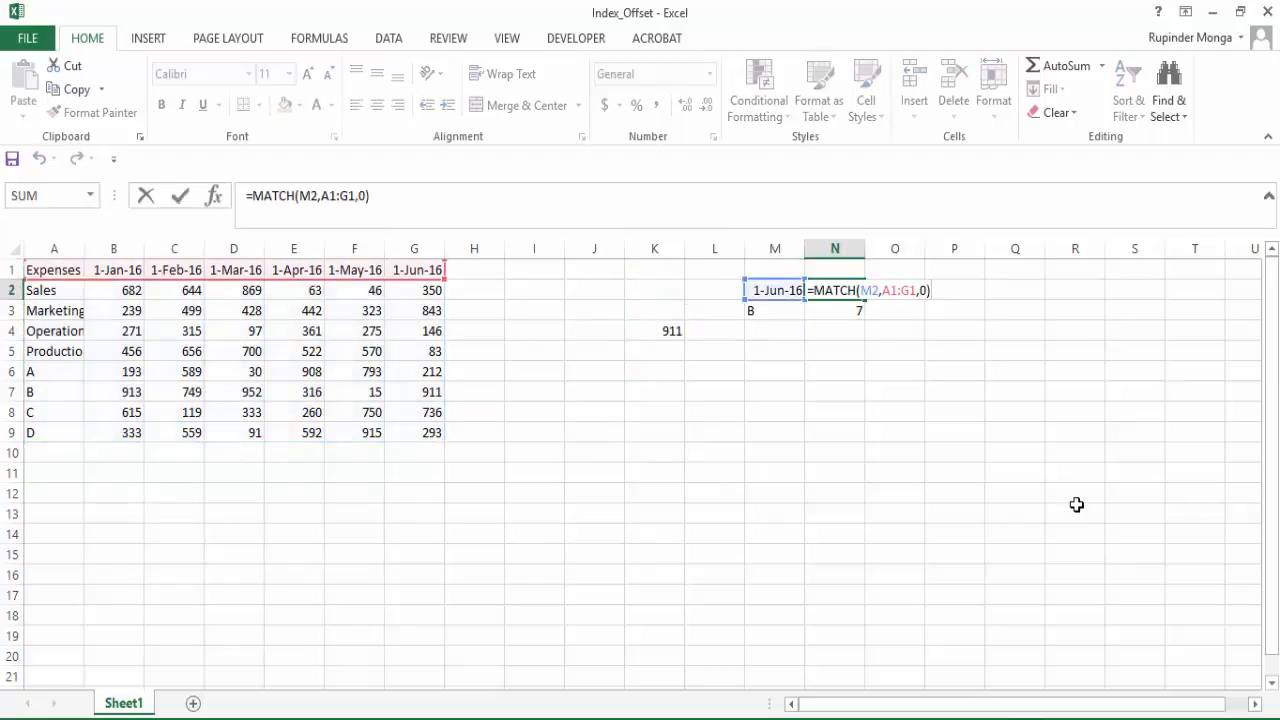
{"action": "left_click_drag", "start_coordinate": [370, 196], "coordinate": [267, 205]}
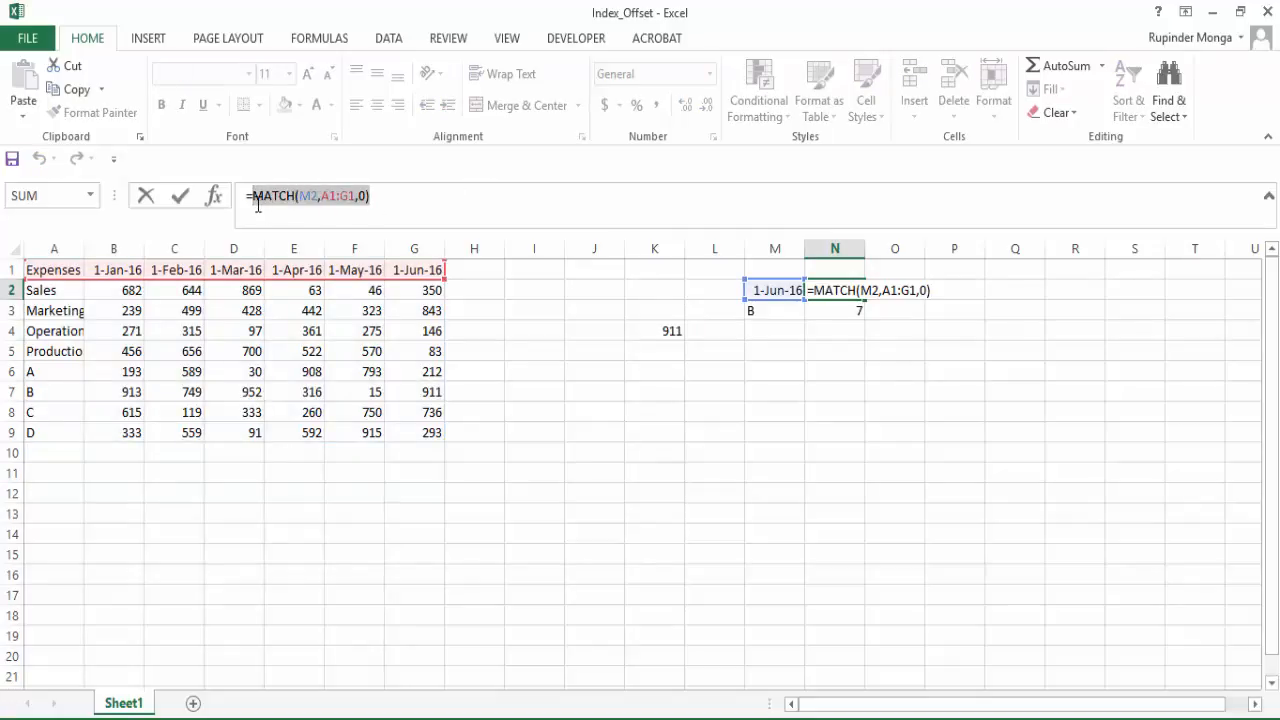
{"action": "key", "text": "Return"}
Step: Replace the N2 column argument in K4's INDEX formula with the copied MATCH(M2,A1:G1,0)
{"action": "key", "text": "Down"}
{"action": "key", "text": "Down"}
{"action": "key", "text": "Left"}
{"action": "key", "text": "Left"}
{"action": "key", "text": "Left"}
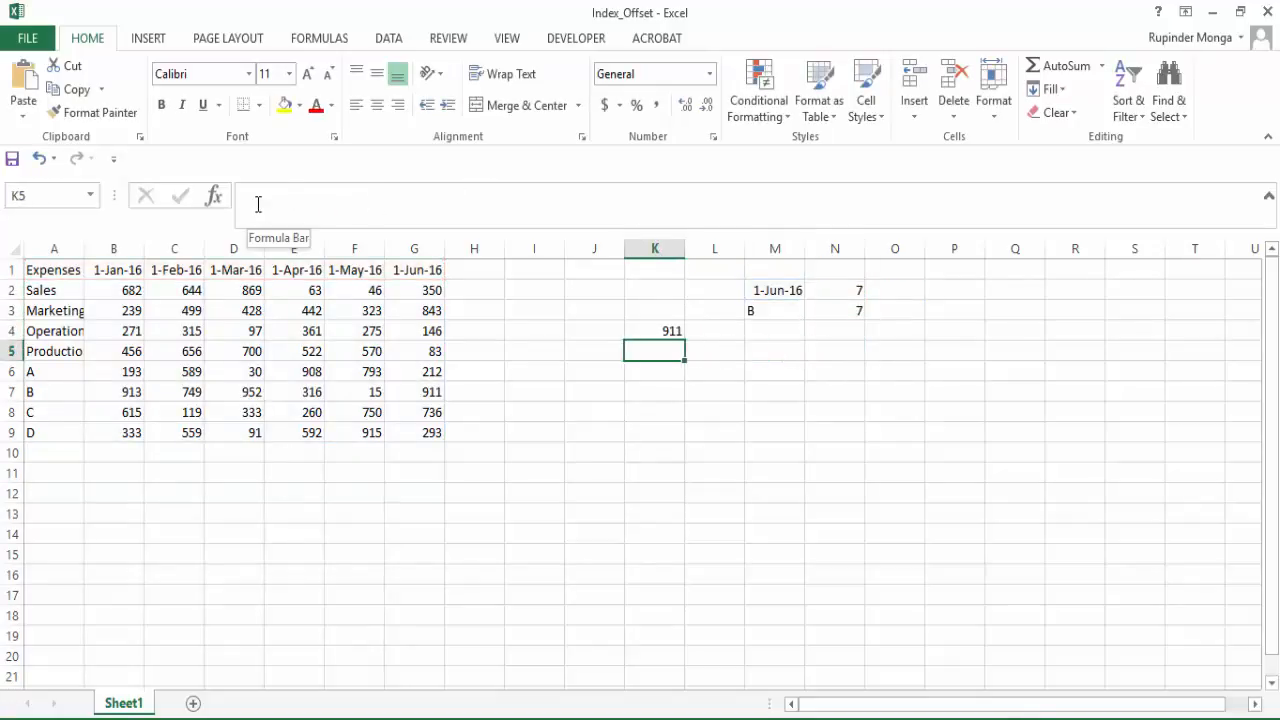
{"action": "key", "text": "Up"}
{"action": "left_click", "coordinate": [368, 196]}
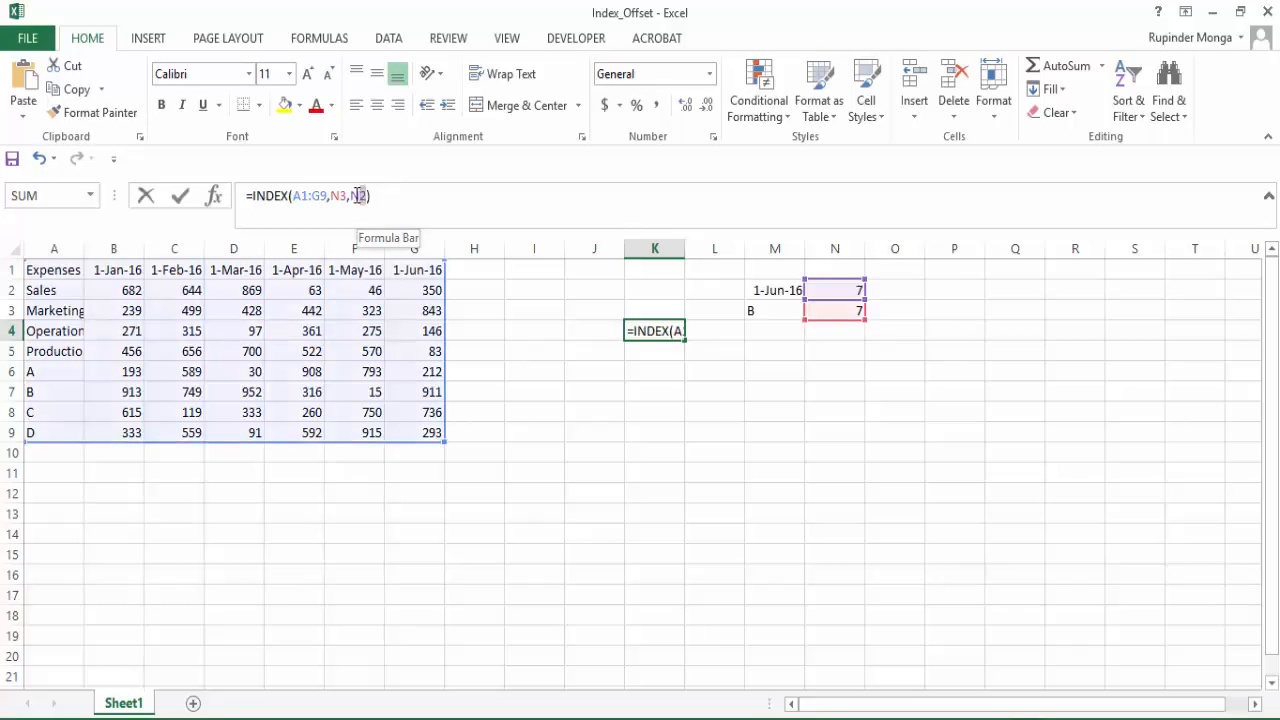
{"action": "double_click", "coordinate": [358, 196]}
{"action": "key", "text": "ctrl+v"}
{"action": "key", "text": "Return"}
Step: Copy the MATCH(M3,A1:A9,0) expression from N3's formula without the equals sign, leaving N3's formula as it is
{"action": "left_click", "coordinate": [822, 310]}
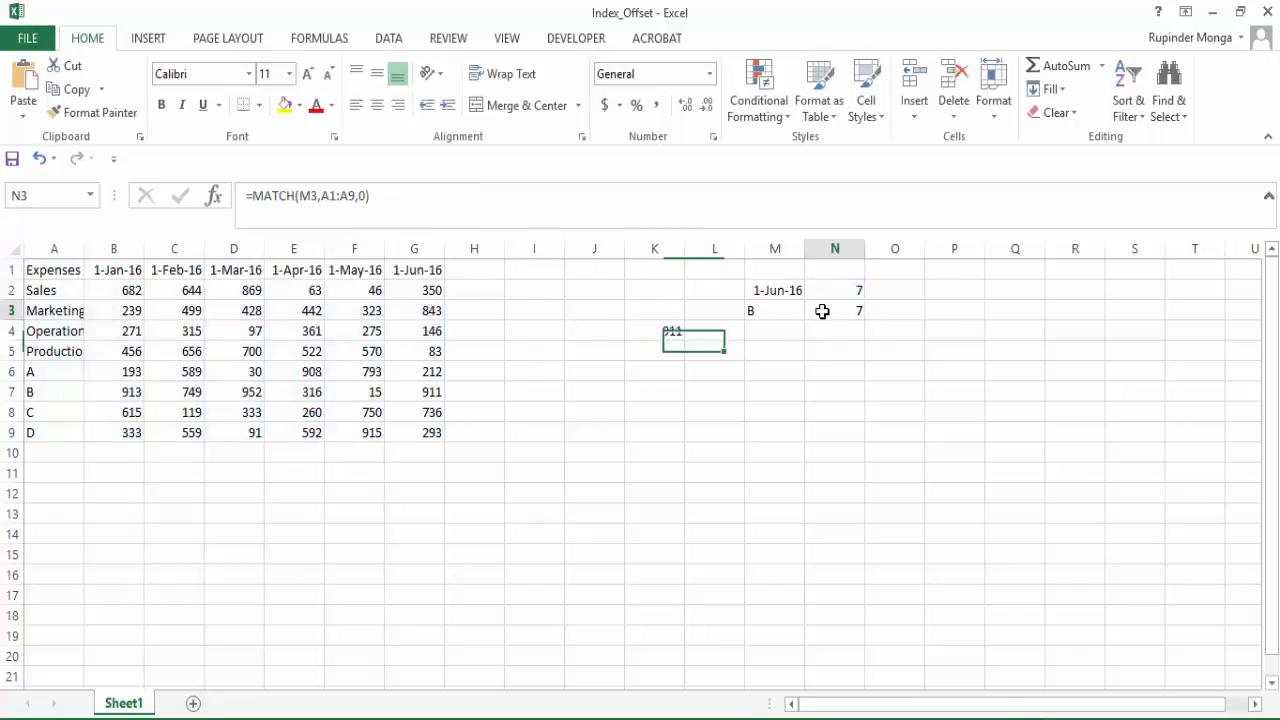
{"action": "key", "text": "F2"}
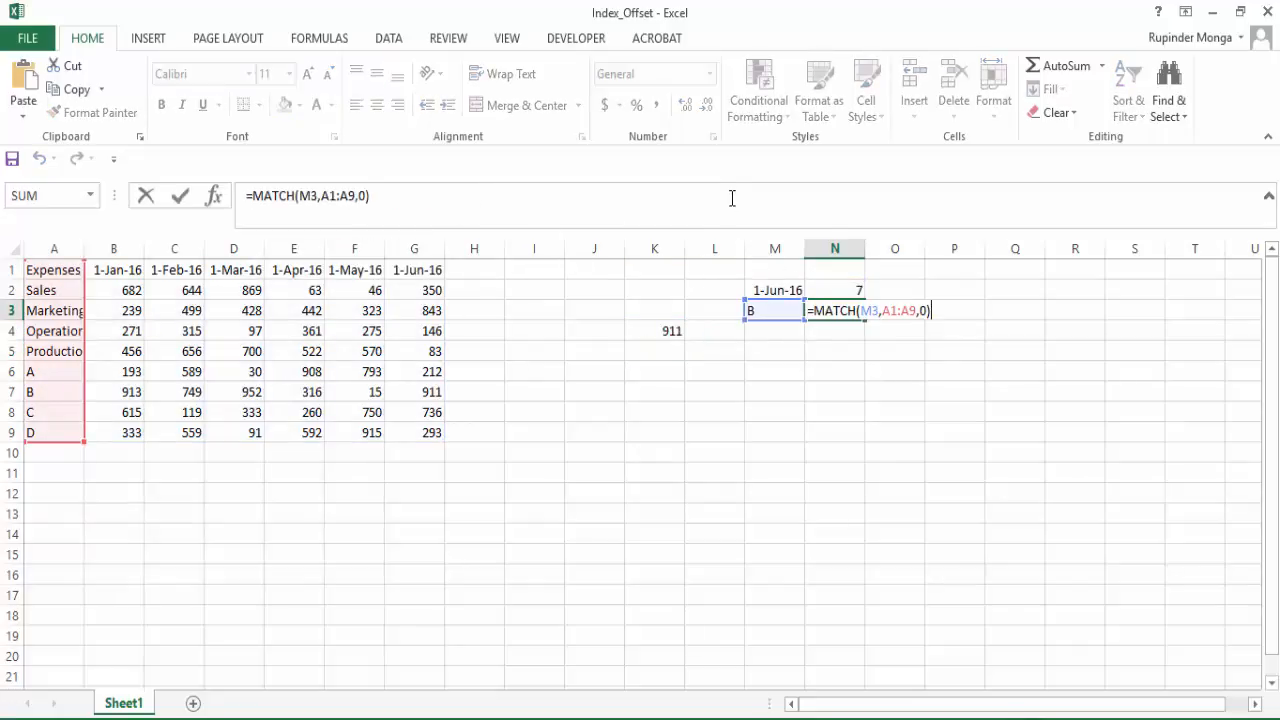
{"action": "key", "text": "shift+Home"}
{"action": "key", "text": "ctrl+c"}
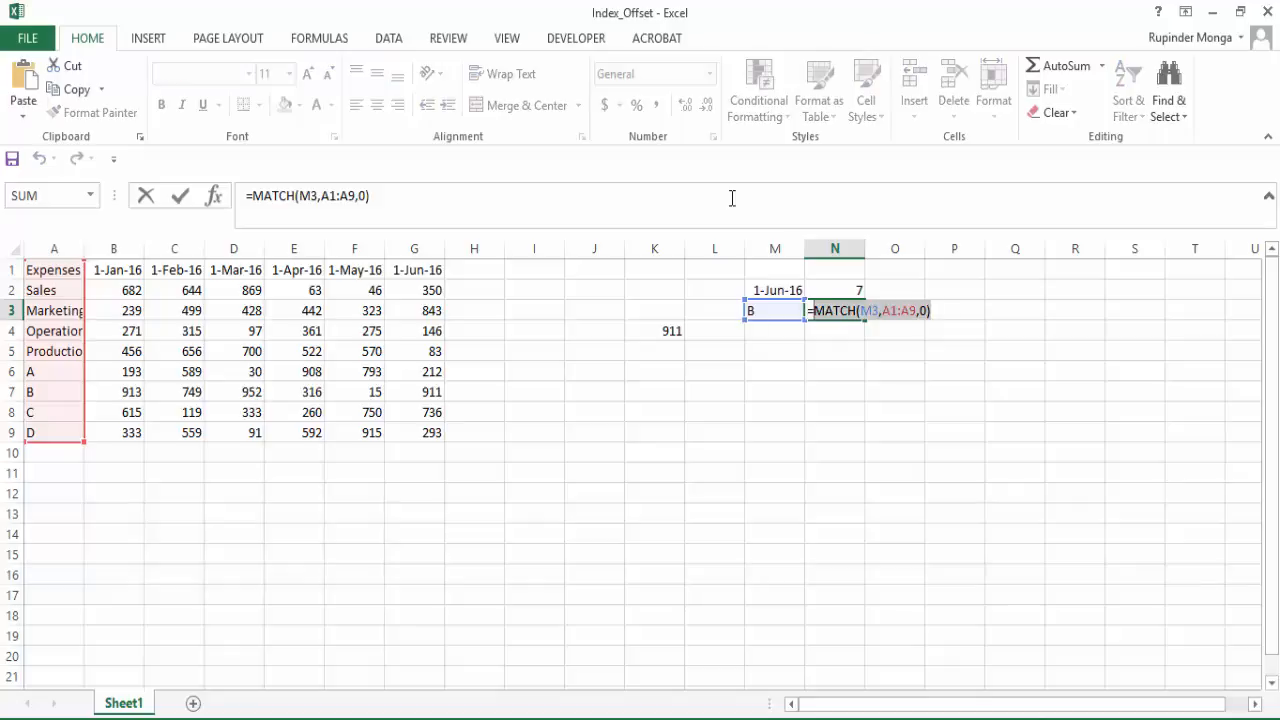
{"action": "key", "text": "Escape"}
Step: Replace the N3 row argument in K4's INDEX formula with the copied MATCH(M3,A1:A9,0)
{"action": "key", "text": "Left"}
{"action": "key", "text": "Left"}
{"action": "key", "text": "Left"}
{"action": "key", "text": "Down"}
{"action": "key", "text": "F2"}
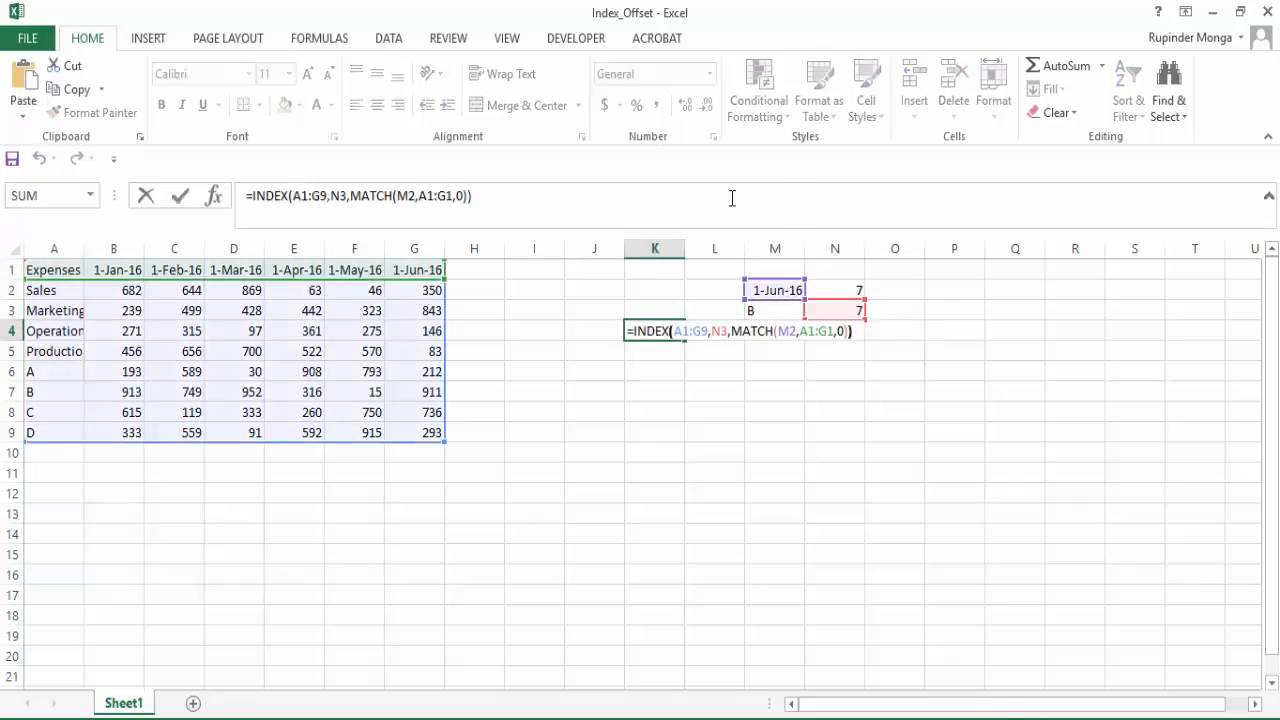
{"action": "key", "text": "Left"}
{"action": "key", "text": "Left"}
{"action": "key", "text": "Left"}
{"action": "key", "text": "Left"}
{"action": "key", "text": "Left"}
{"action": "key", "text": "Left"}
{"action": "key", "text": "Left"}
{"action": "key", "text": "Left"}
{"action": "key", "text": "Left"}
{"action": "key", "text": "Left"}
{"action": "key", "text": "Left"}
{"action": "key", "text": "Left"}
{"action": "key", "text": "Left"}
{"action": "key", "text": "Left"}
{"action": "key", "text": "Left"}
{"action": "key", "text": "Left"}
{"action": "key", "text": "Left"}
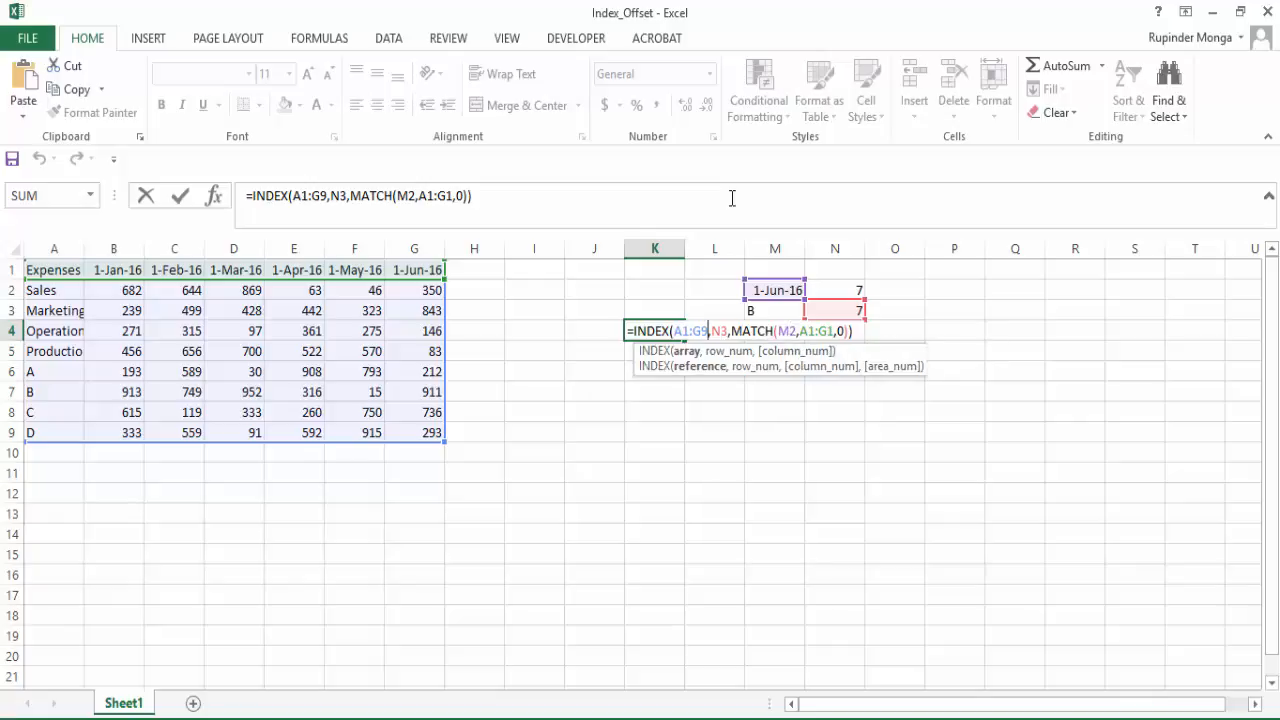
{"action": "key", "text": "ctrl+v"}
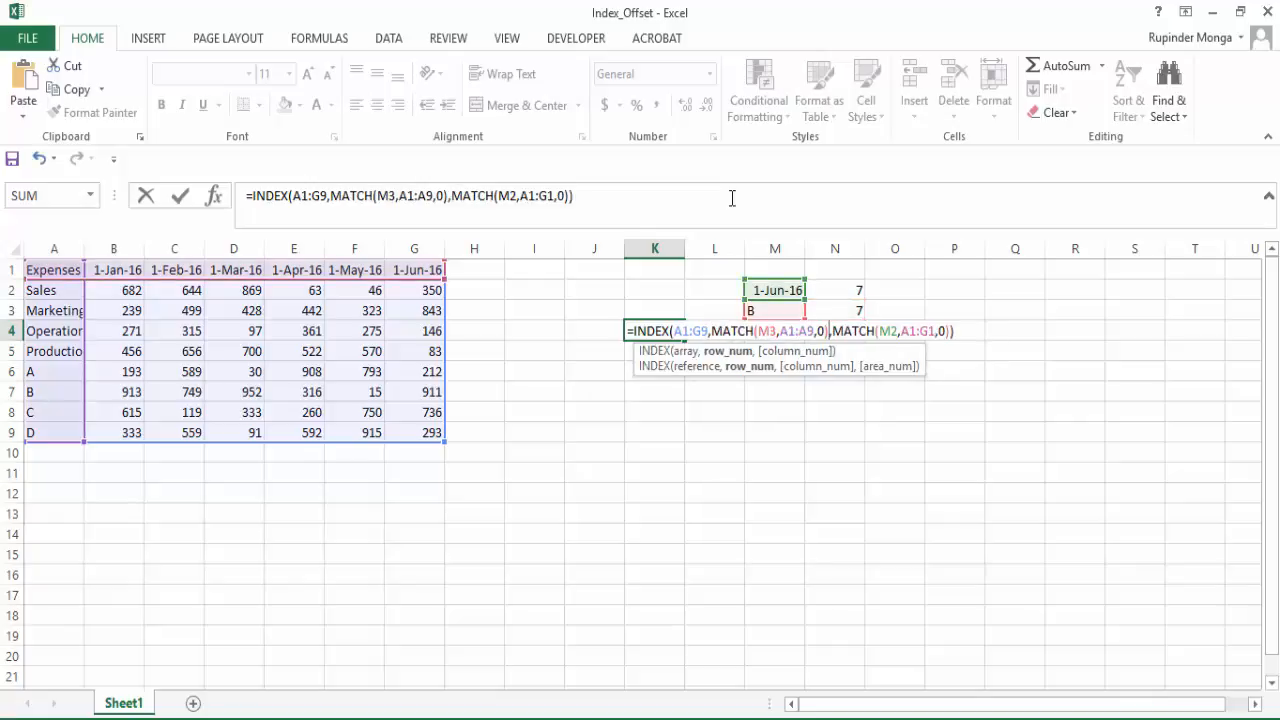
{"action": "key", "text": "Return"}
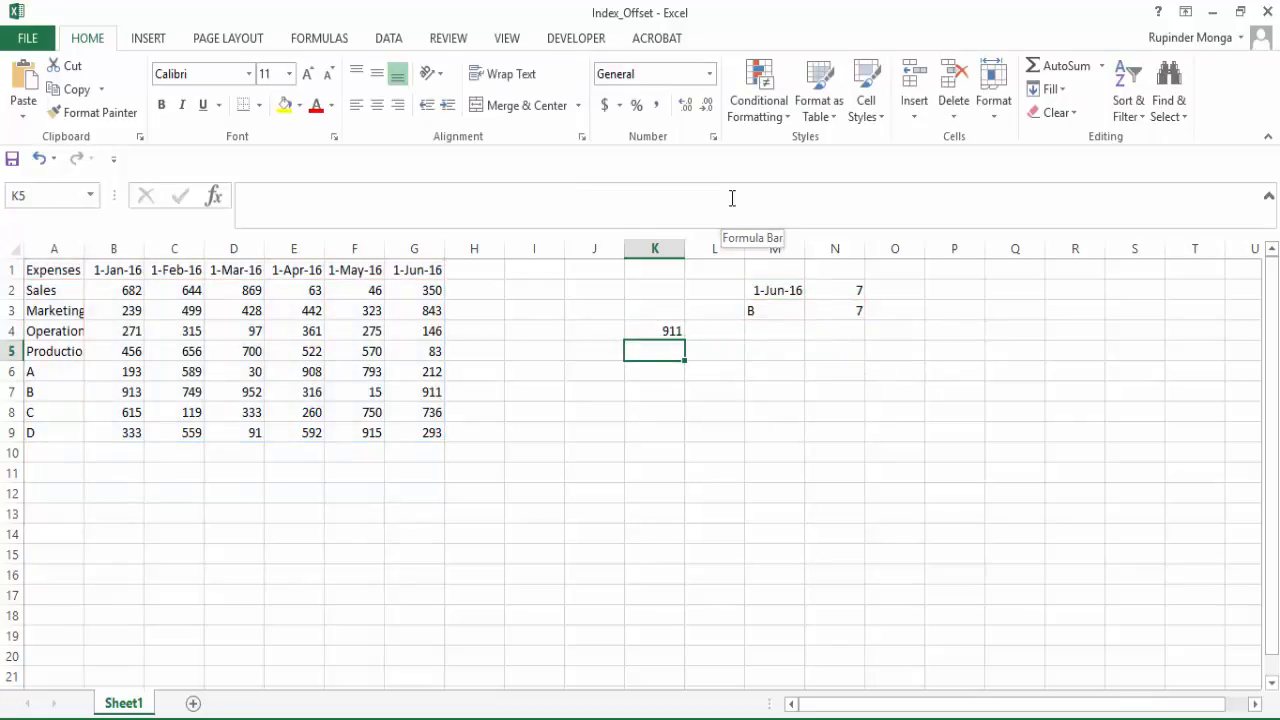
Step: Review K4's nested INDEX and MATCH formula and change the expense label in M3 to C
{"action": "key", "text": "Up"}
{"action": "key", "text": "Up"}
{"action": "key", "text": "Down"}
{"action": "key", "text": "F2"}
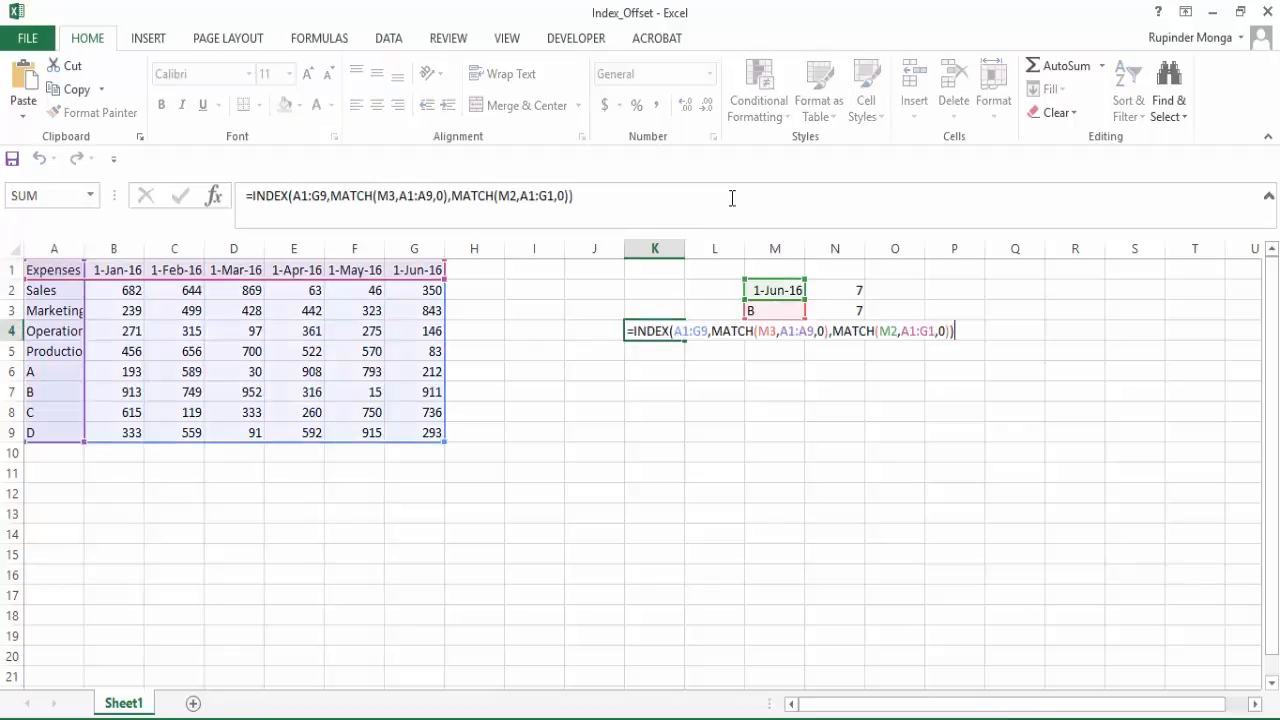
{"action": "key", "text": "Tab"}
{"action": "key", "text": "Up"}
{"action": "key", "text": "Right"}
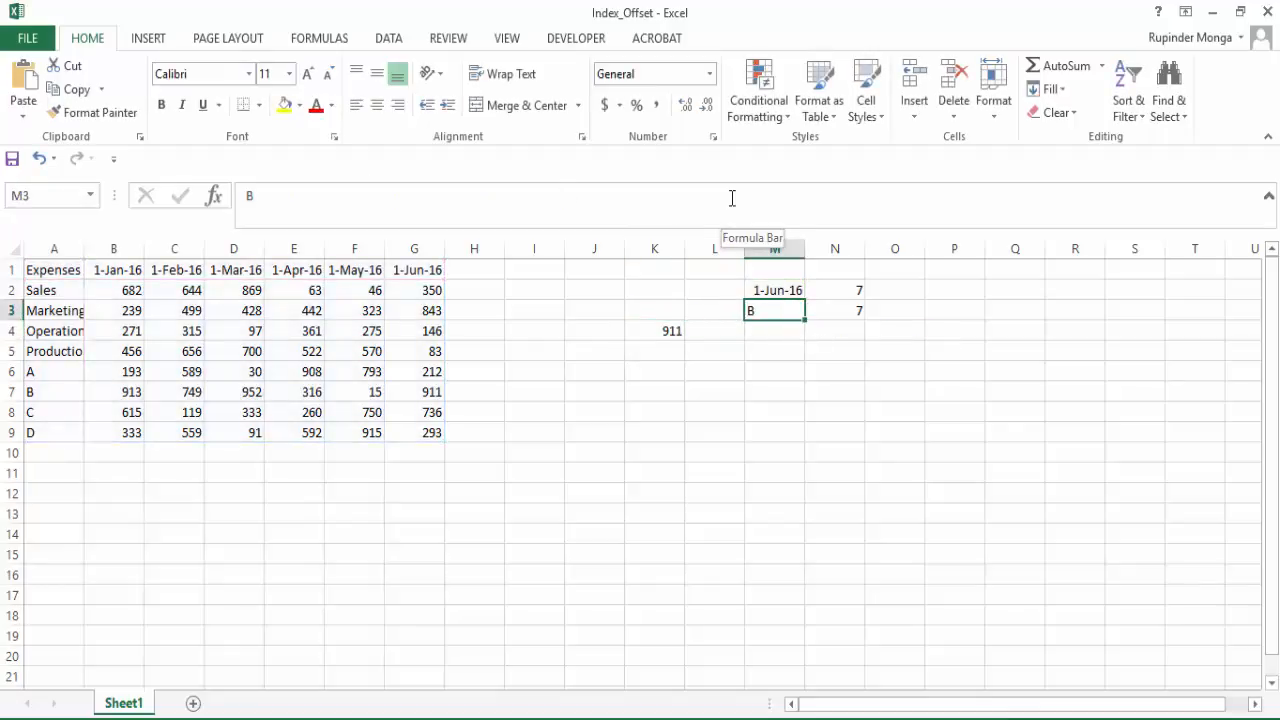
{"action": "type", "text": "C"}
{"action": "key", "text": "Return"}
Step: Clear the helper MATCH formulas from N2:N3
{"action": "key", "text": "Up"}
{"action": "key", "text": "Right"}
{"action": "key", "text": "shift+Up"}
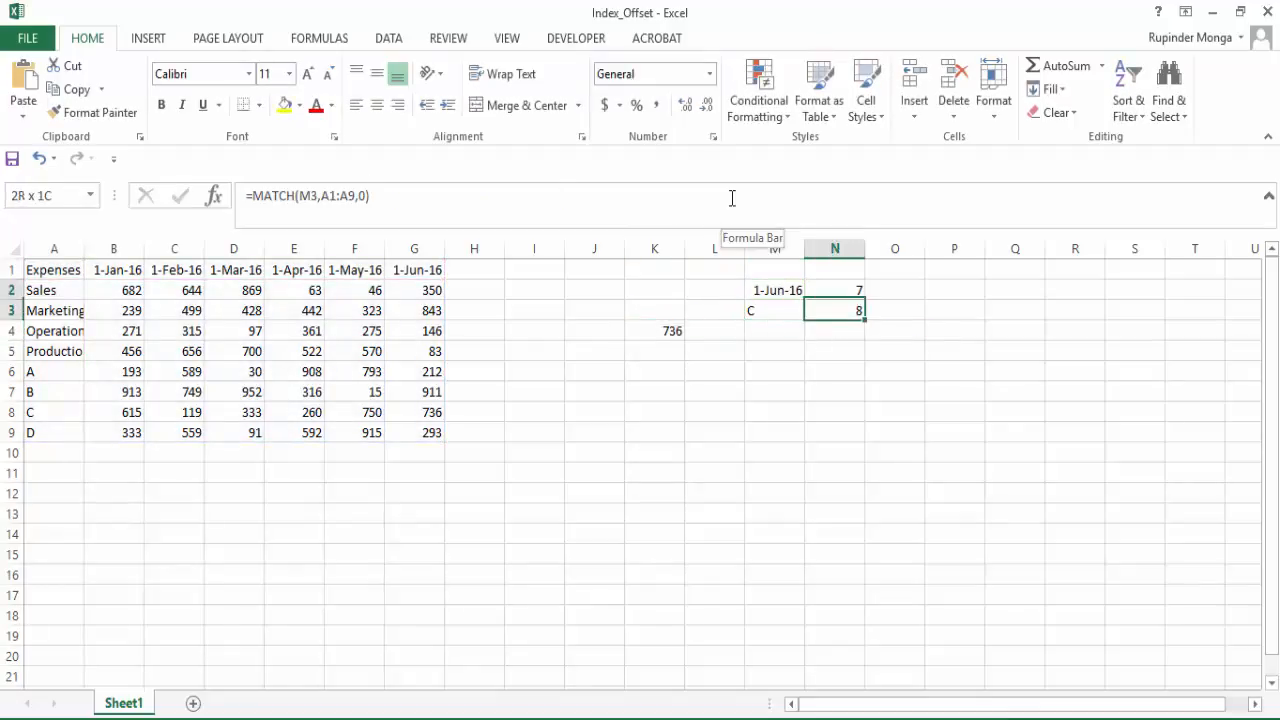
{"action": "key", "text": "Delete"}
Step: Change the expense label in M3 to D
{"action": "key", "text": "Left"}
{"action": "key", "text": "Down"}
{"action": "key", "text": "Up"}
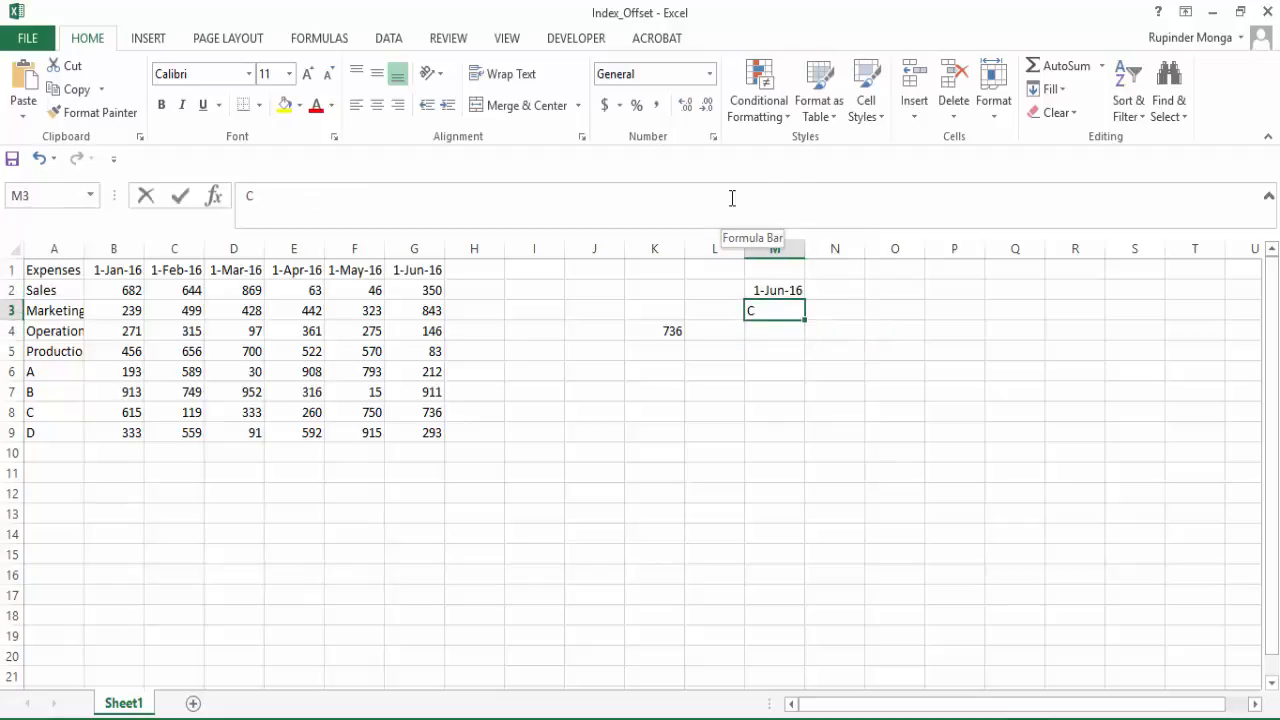
{"action": "type", "text": "D"}
{"action": "key", "text": "Return"}
Step: Set the lookup date in M2 to 1-Jan-16
{"action": "key", "text": "Up"}
{"action": "key", "text": "Up"}
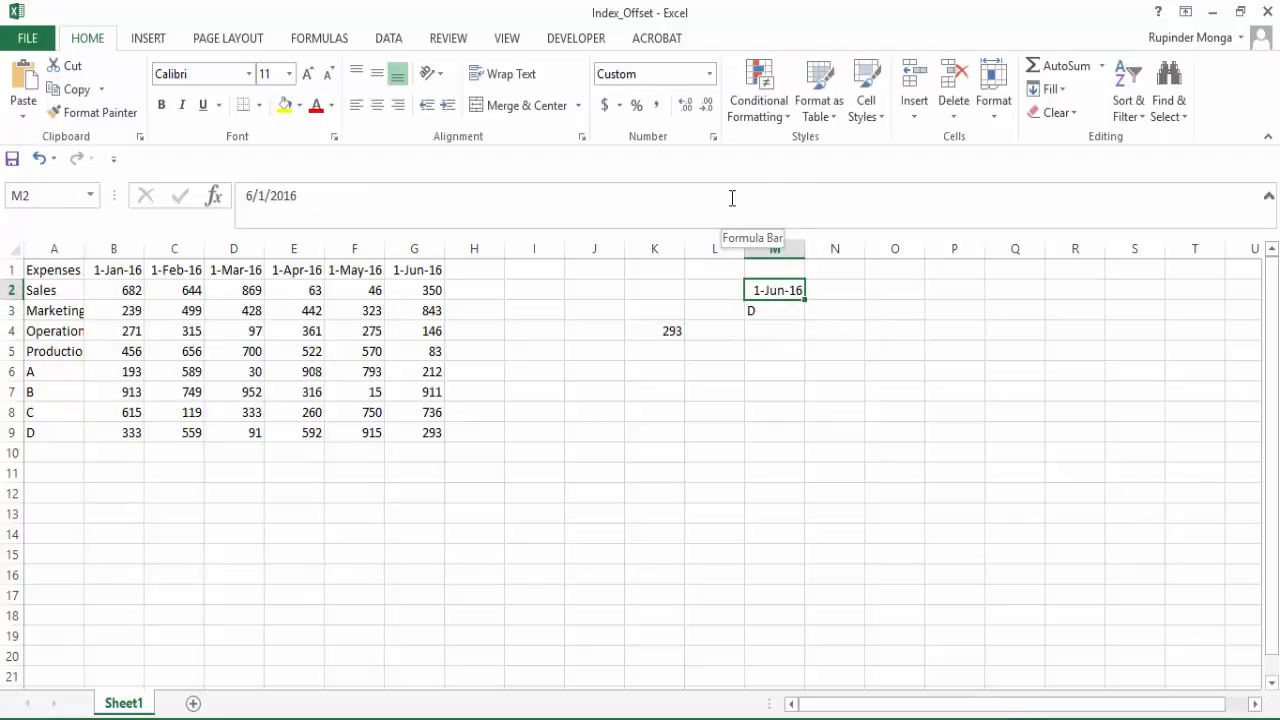
{"action": "type", "text": "1-Jan-16"}
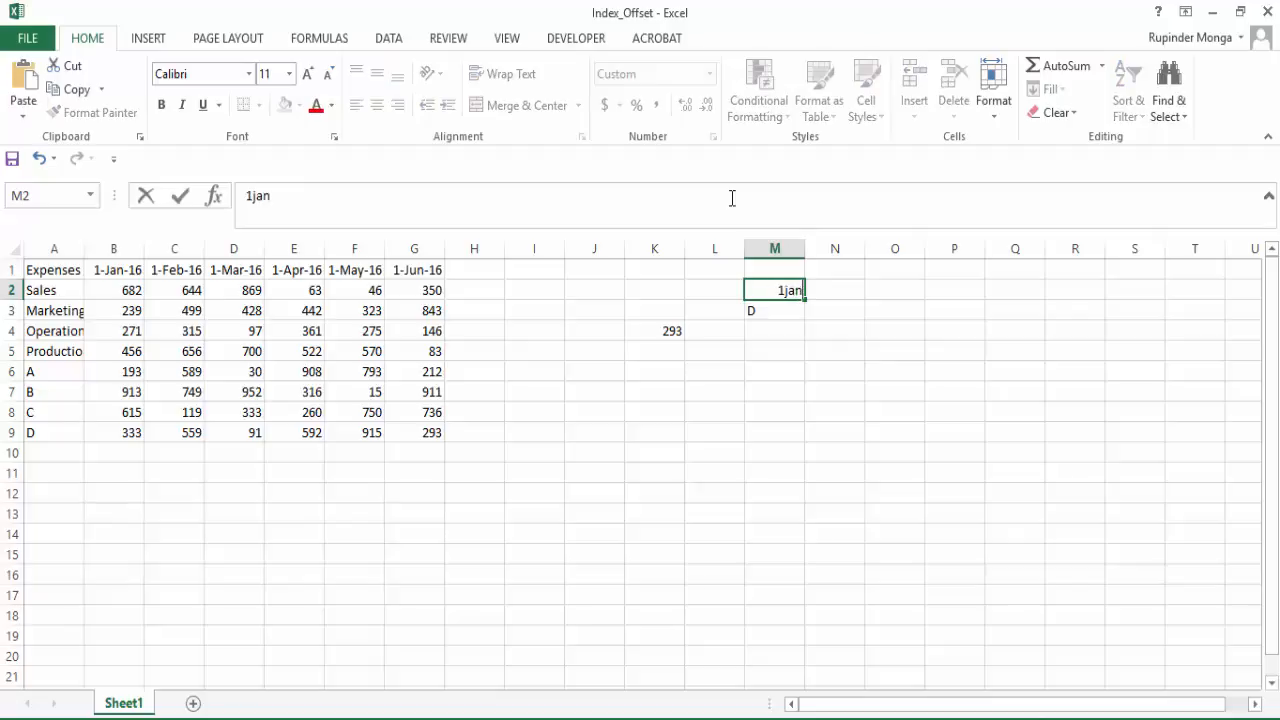
{"action": "key", "text": "Return"}
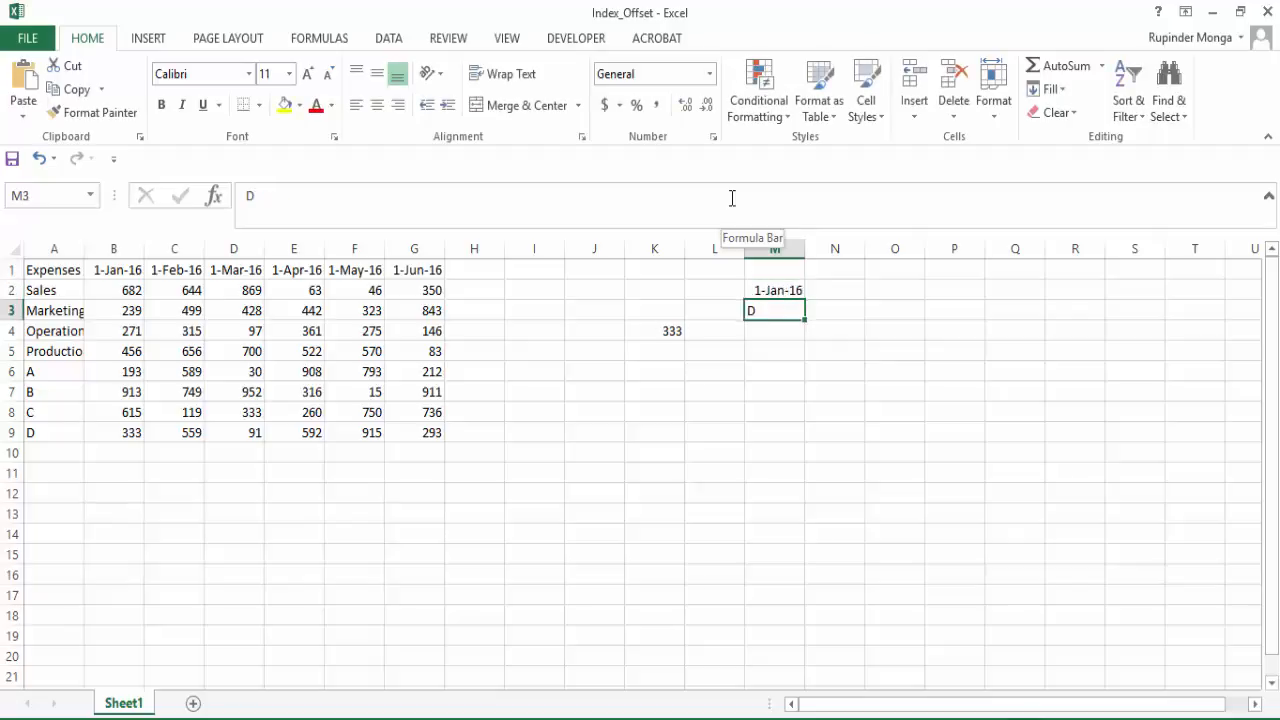